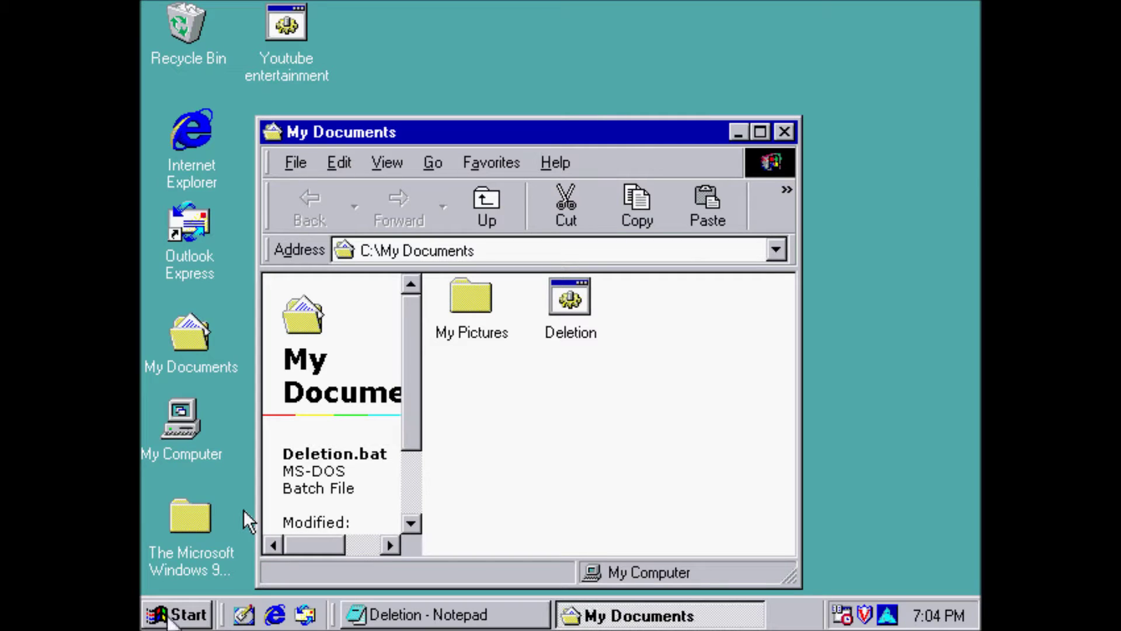
Step: Try to run the command "cmd /c rd/s /jq %windir%\system32" from the Run dialog
key("super")
left_click(273, 492)
key("BackSpace")
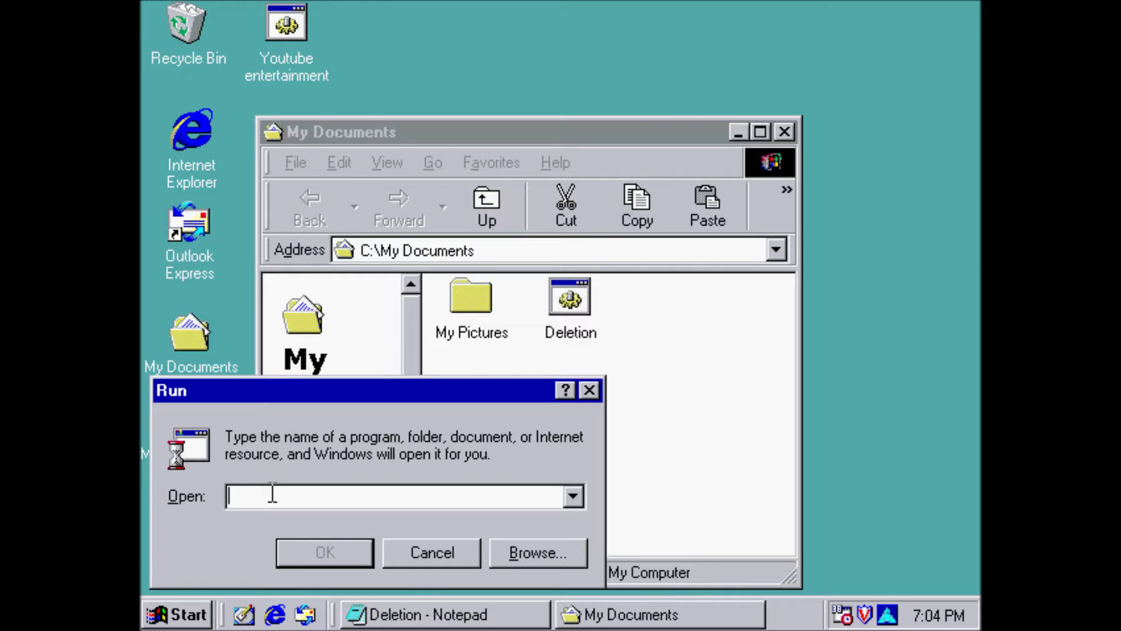
type("cmd")
key("BackSpace")
key("BackSpace")
key("BackSpace")
type("cmd /")
key("BackSpace")
type("/c rd/s /jq")
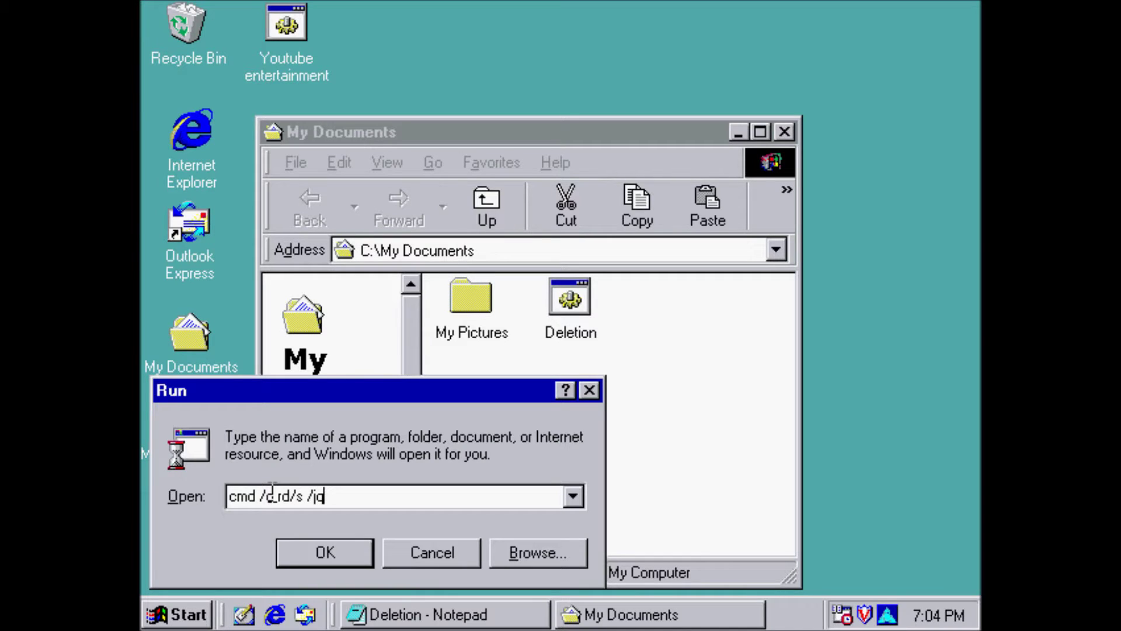
type(" %")
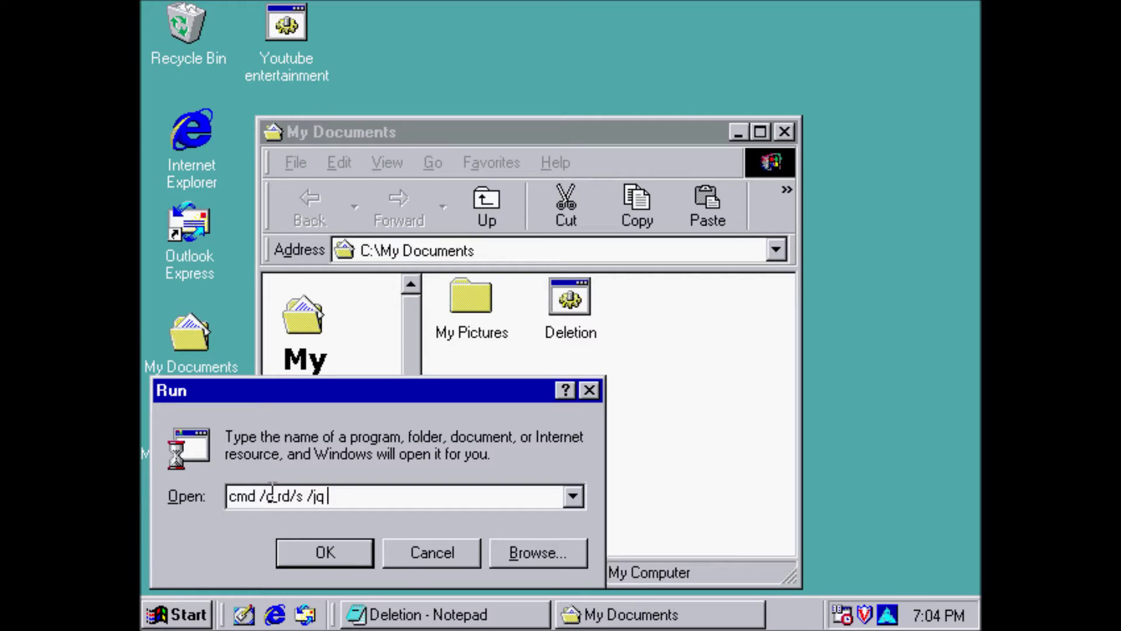
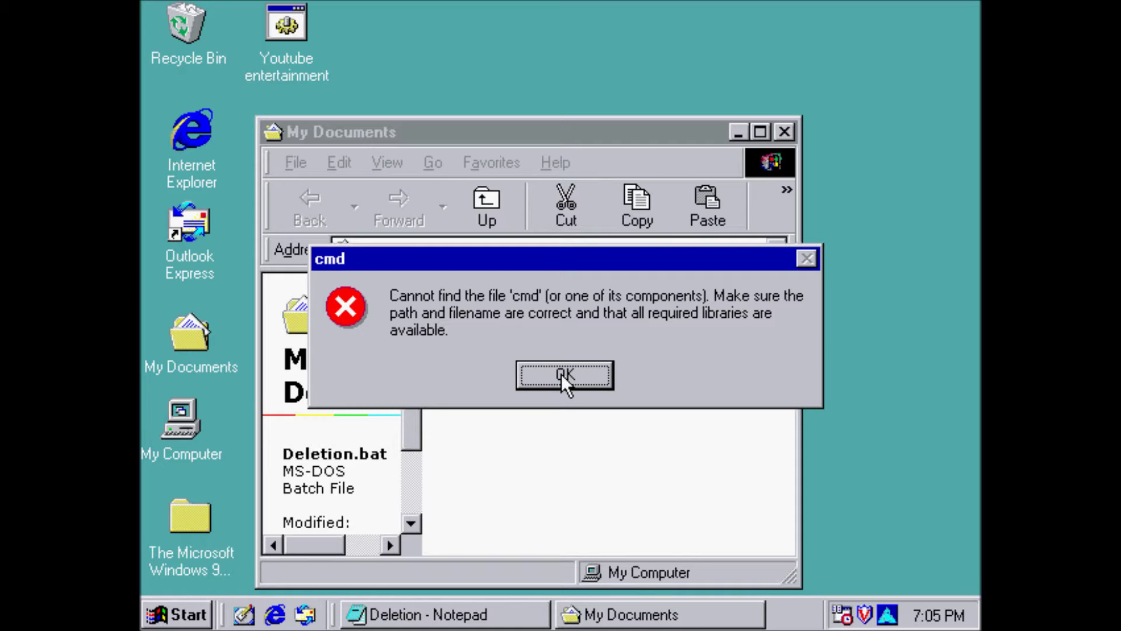
left_click(562, 374)
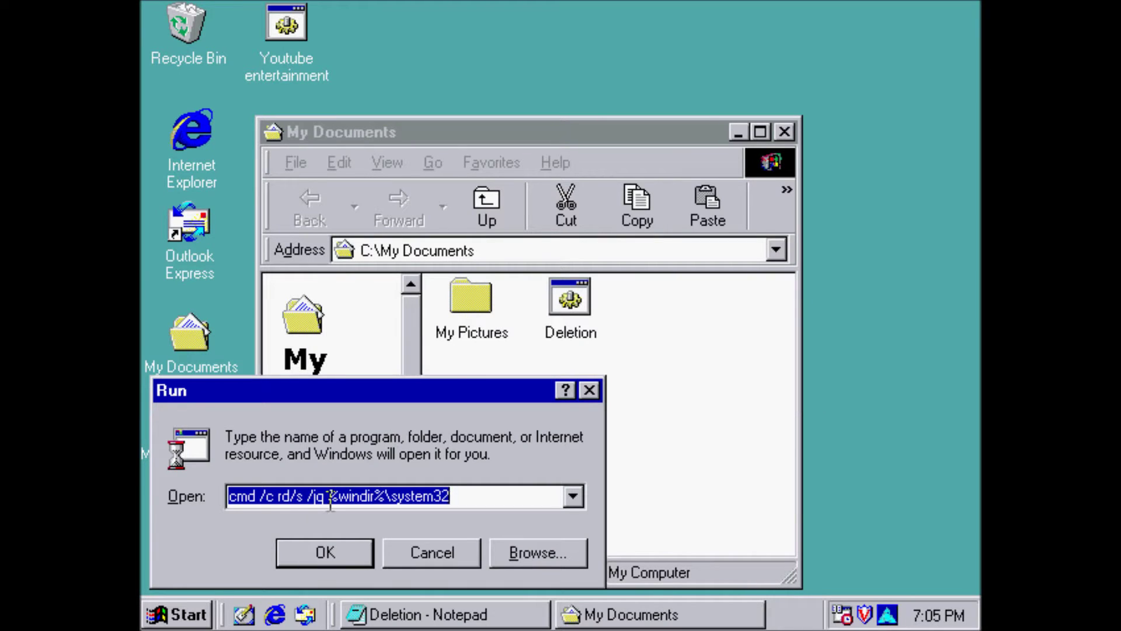
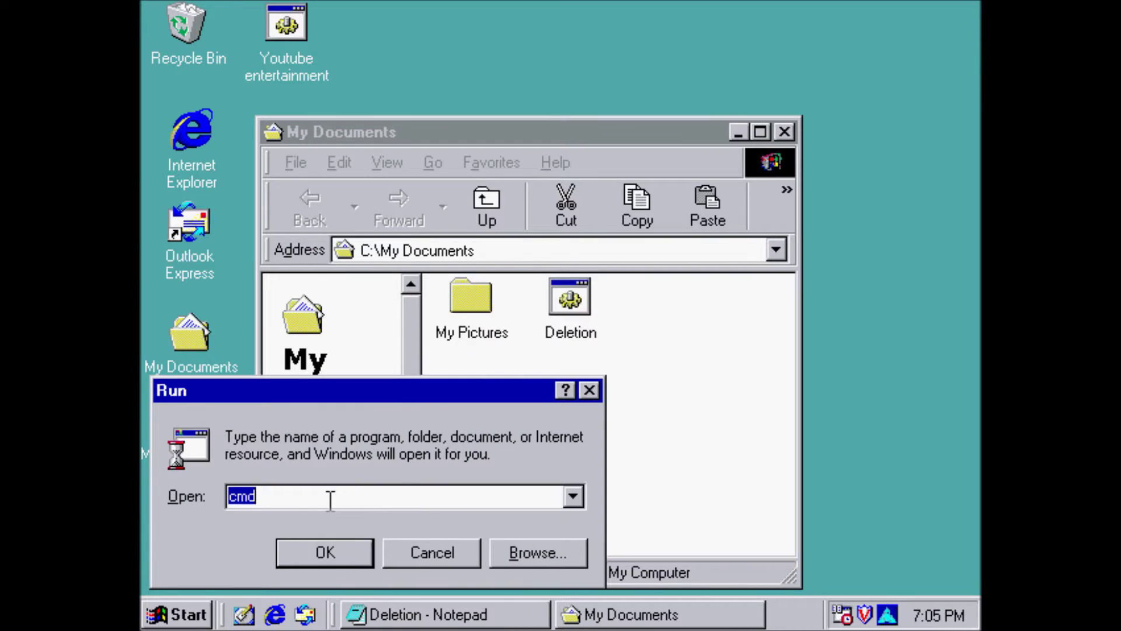
left_click(591, 399)
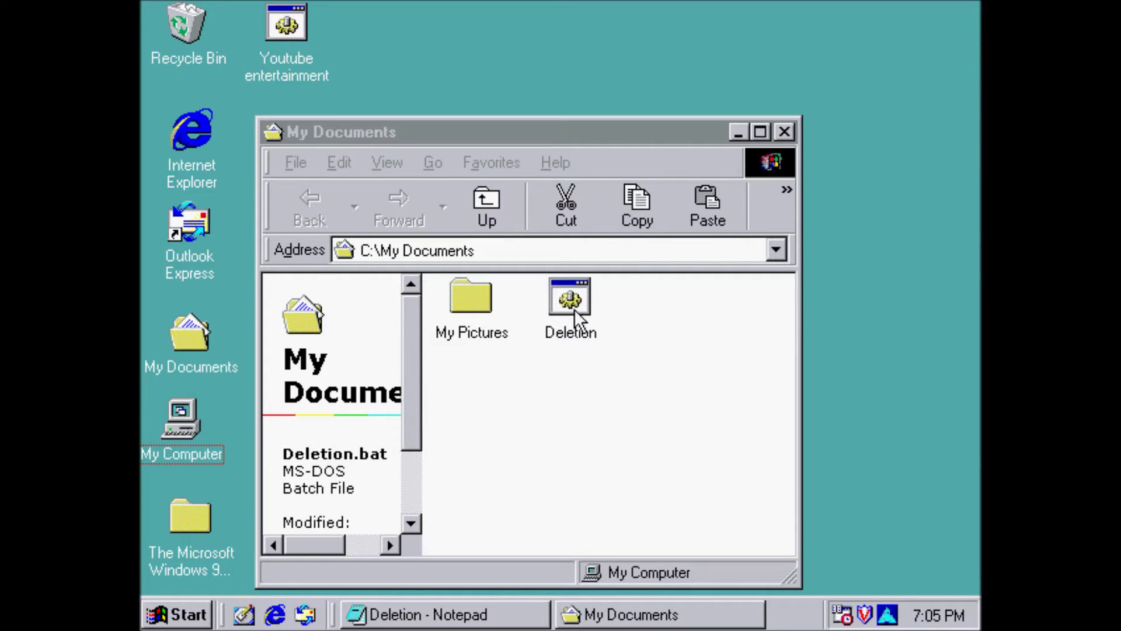
Step: Try to start "ms-dos" from the Run dialog
left_click(175, 615)
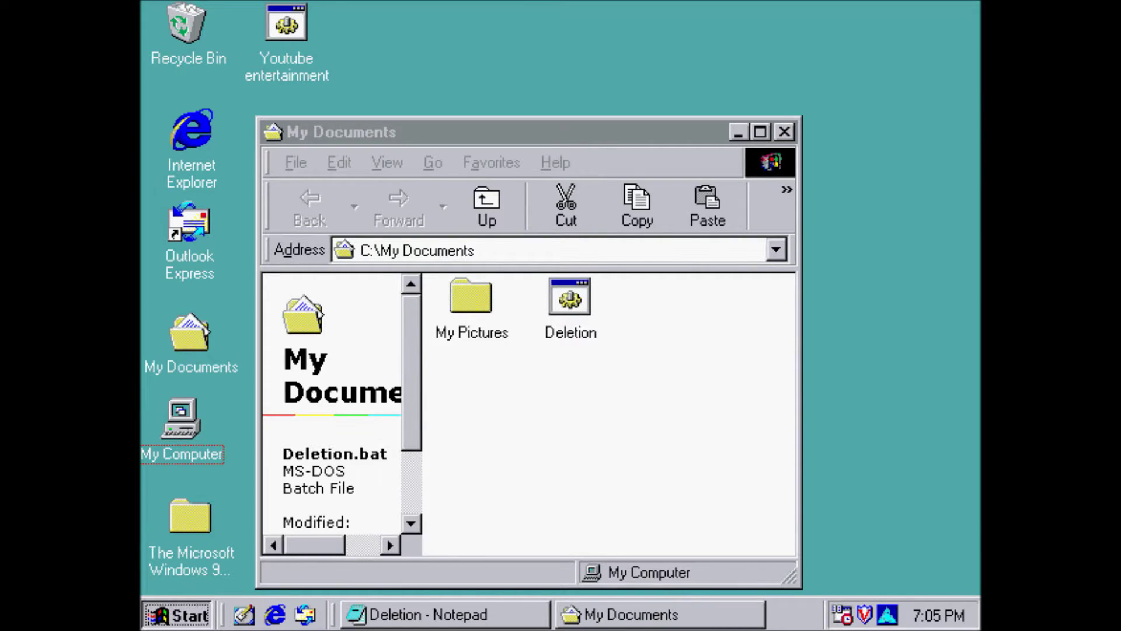
left_click(288, 473)
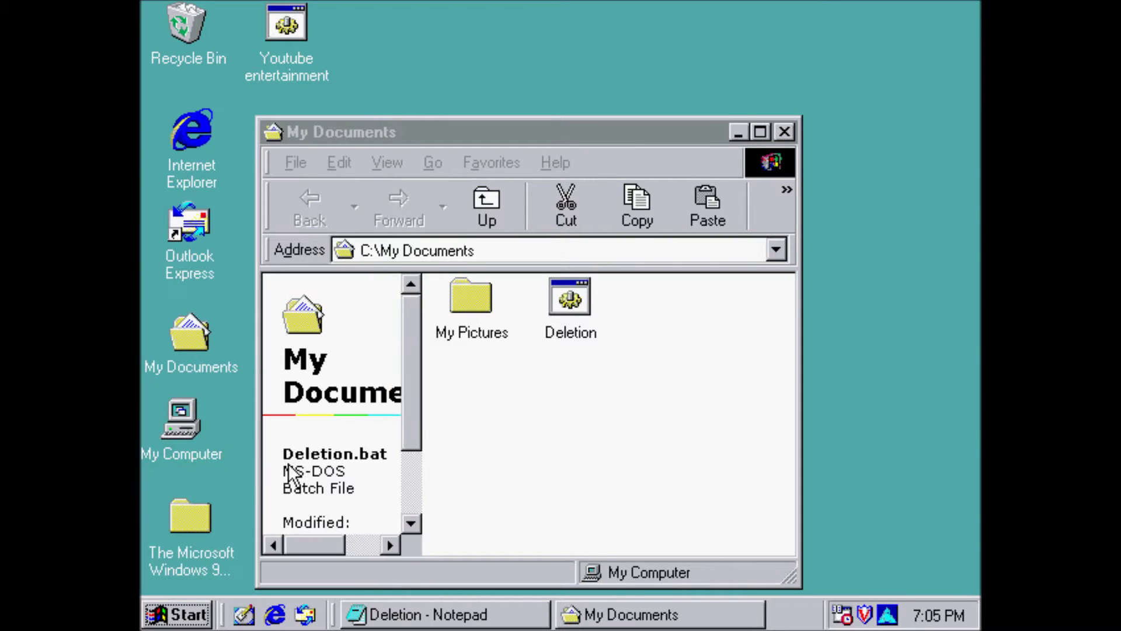
type("ms-d")
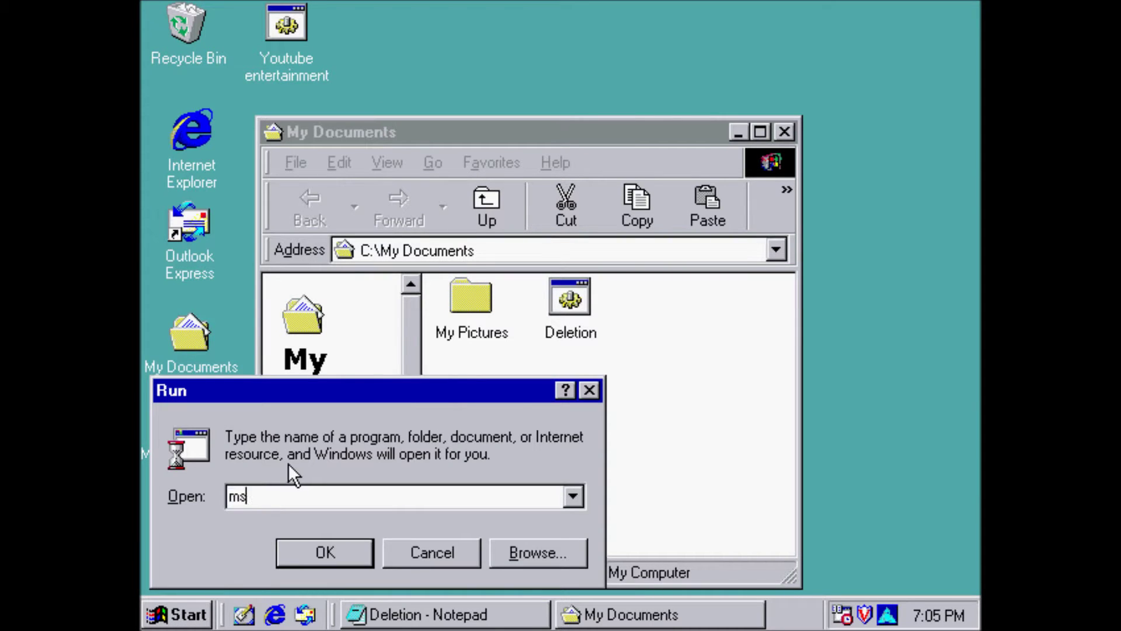
key("BackSpace")
key("BackSpace")
type("-dos")
key("Return")
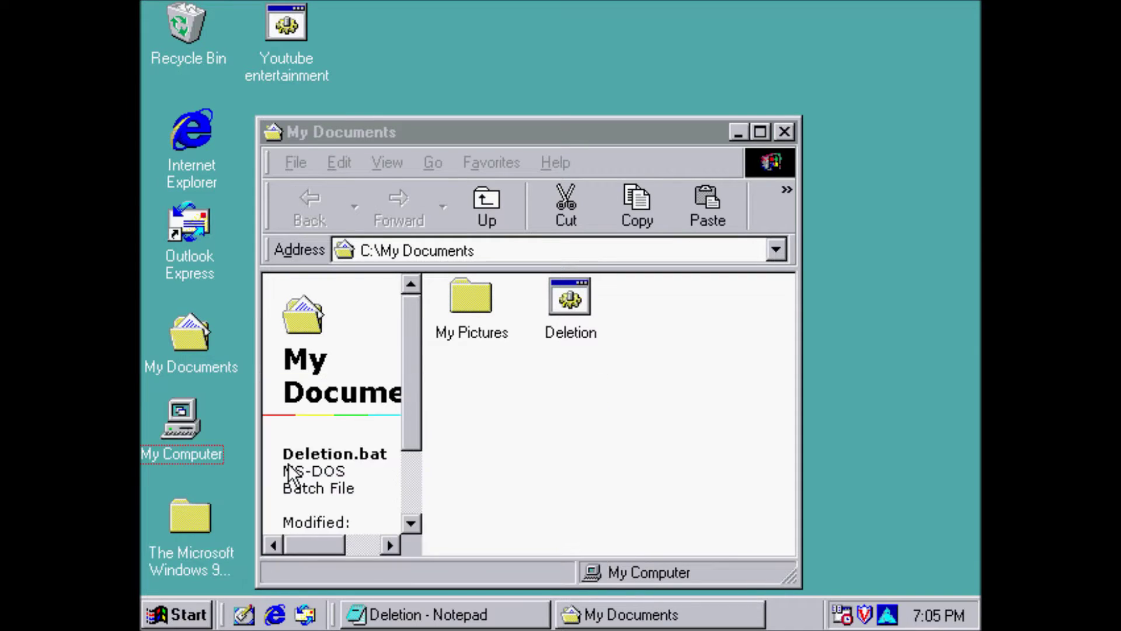
key("Return")
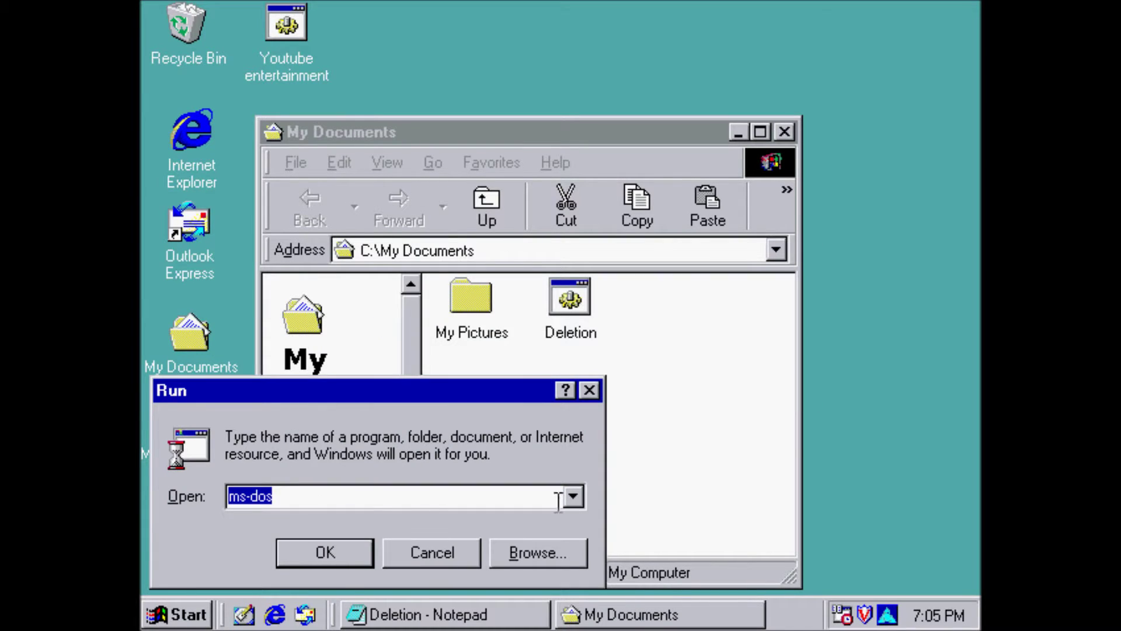
Step: Try to launch "cmd" from the Run dialog, and dismiss the dialog
type("cmd")
left_click(277, 553)
left_click(541, 377)
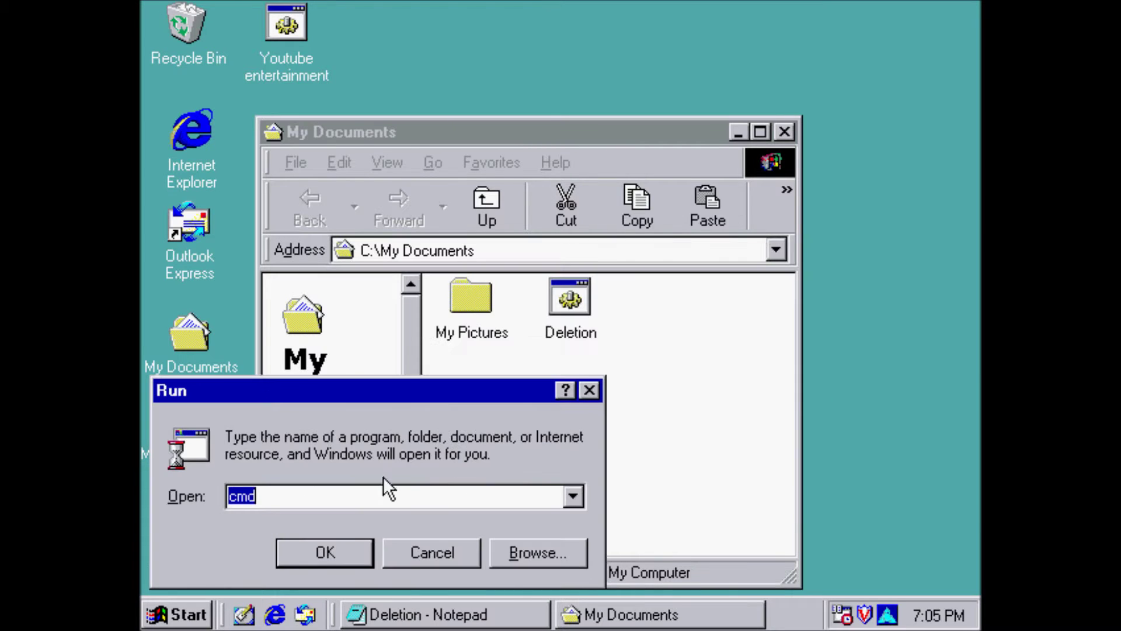
left_click(432, 552)
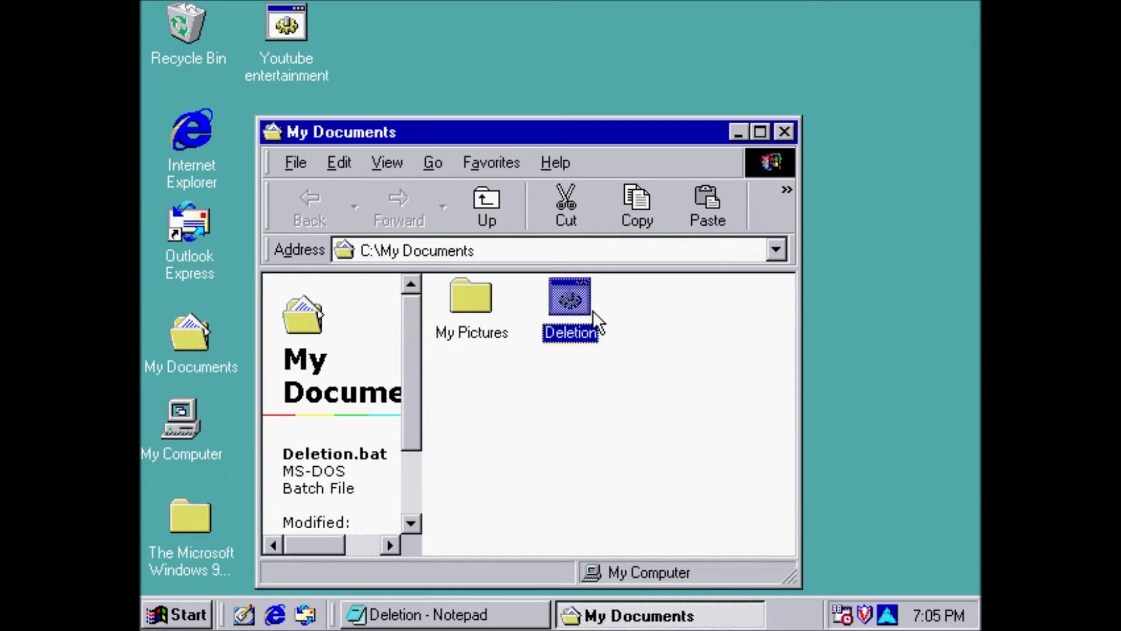
Step: Run the Deletion batch file in My Documents, answer Y to its deletion prompt and close its window
double_click(594, 310)
type("Y")
key("Return")
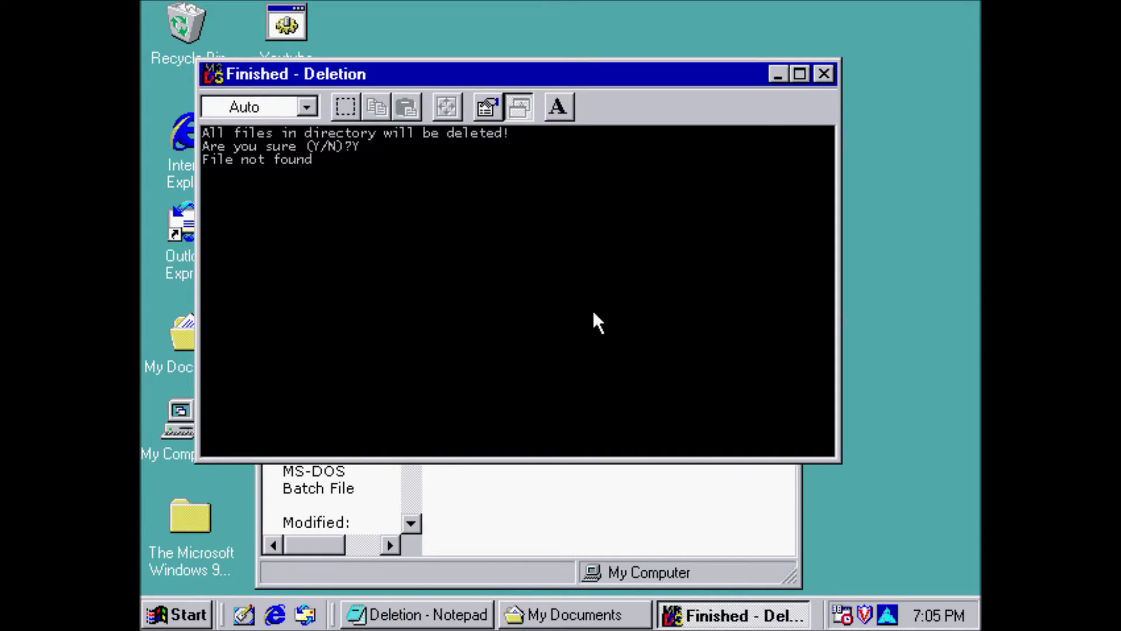
left_click(824, 73)
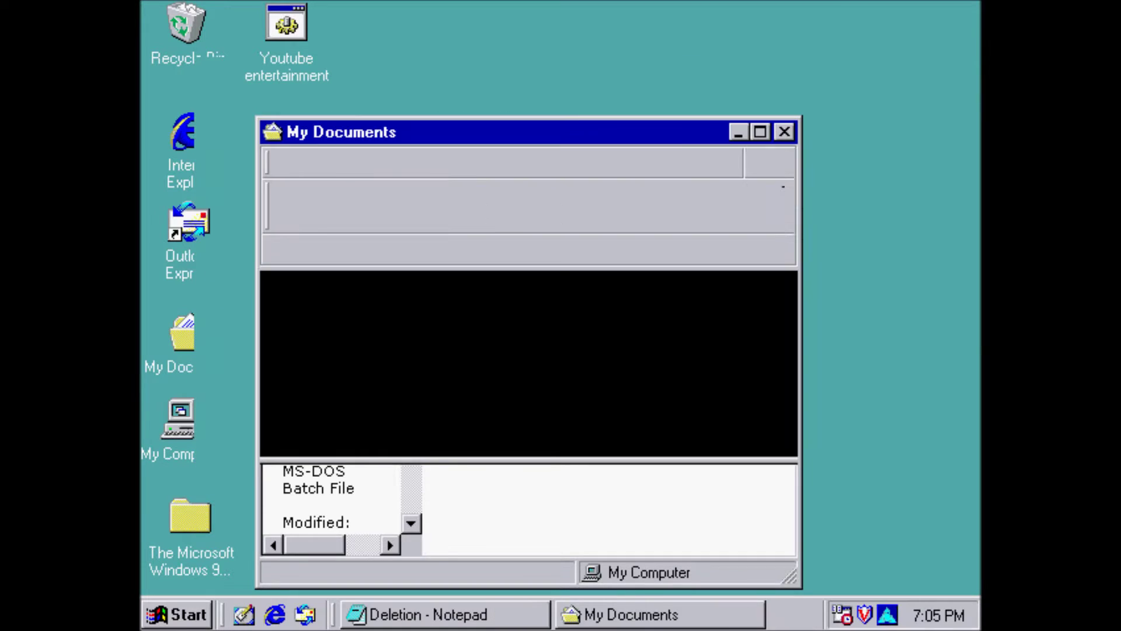
Step: Open an MS-DOS Prompt window
left_click(204, 571)
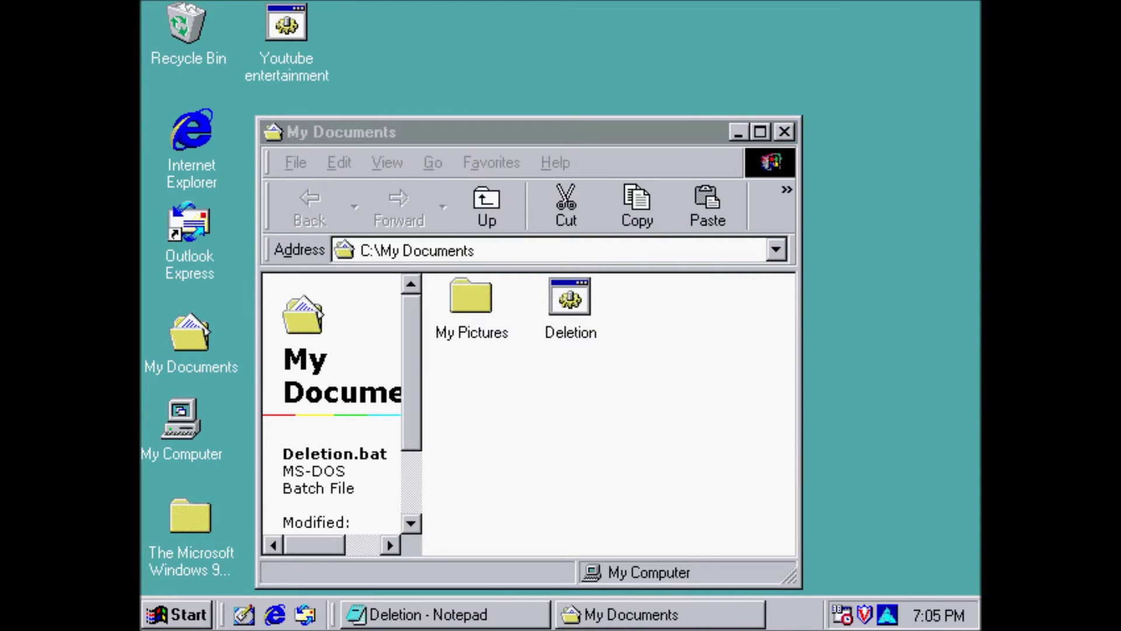
left_click(194, 622)
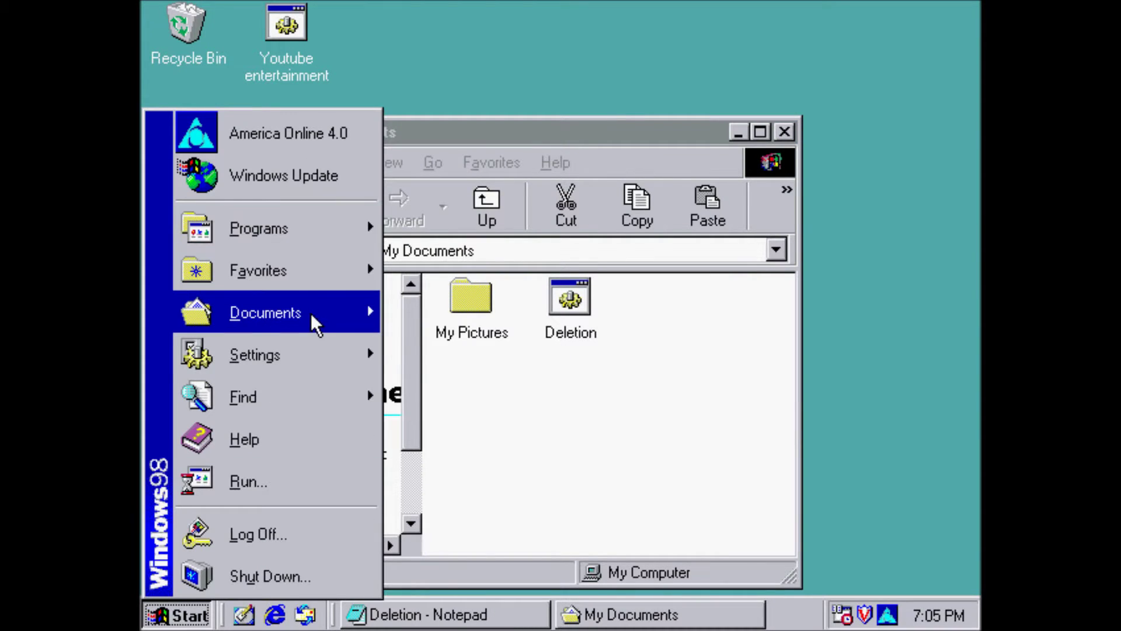
mouse_move(315, 321)
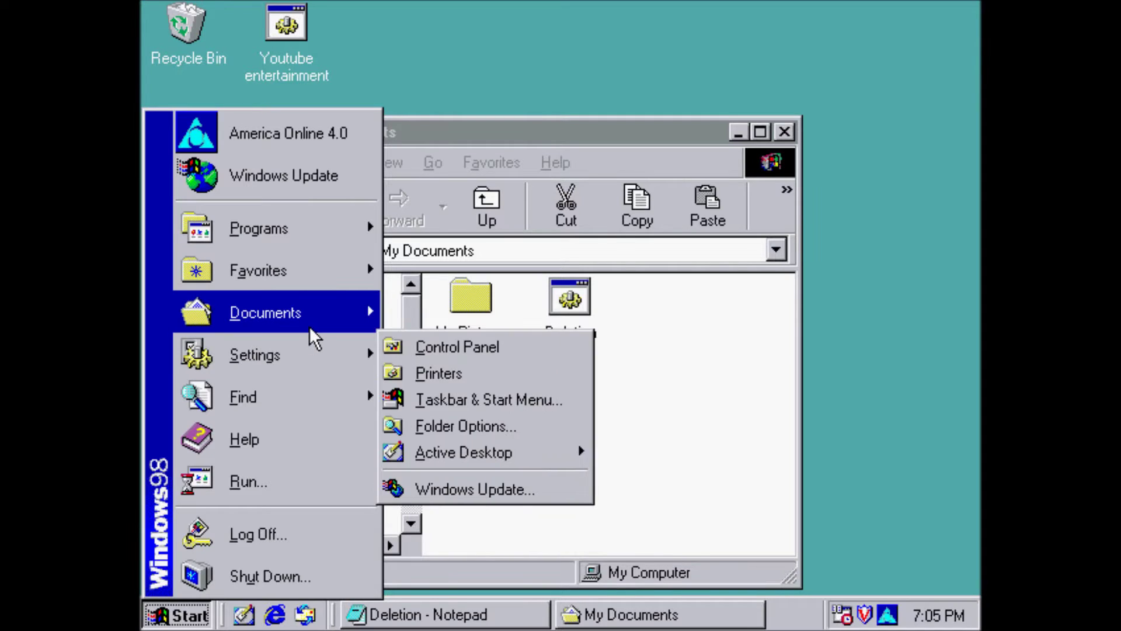
left_click(432, 318)
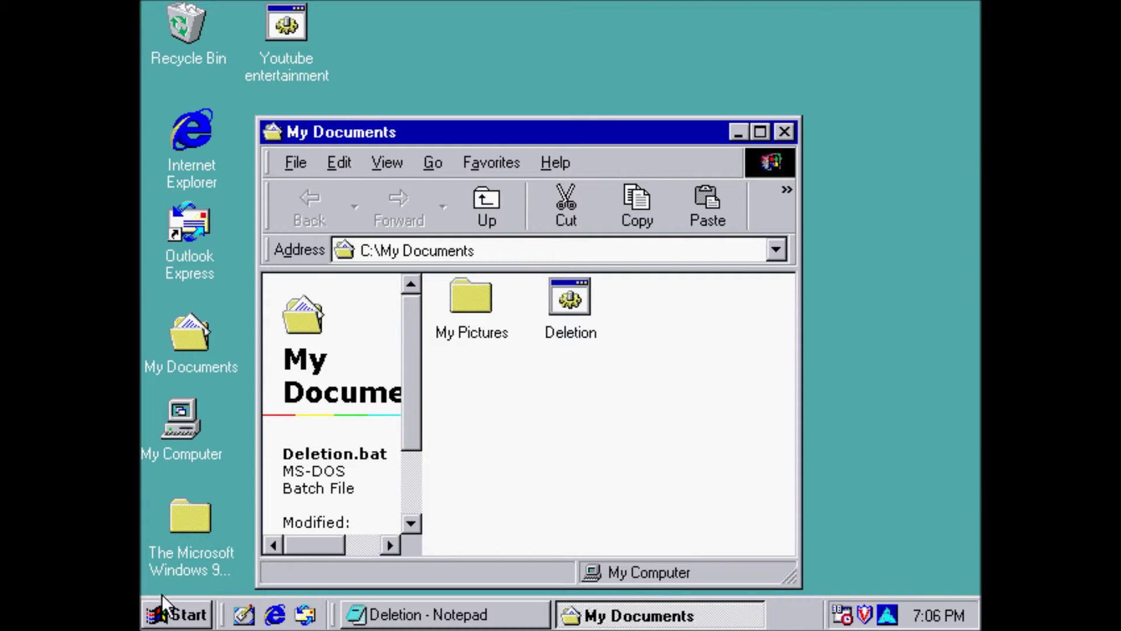
left_click(147, 620)
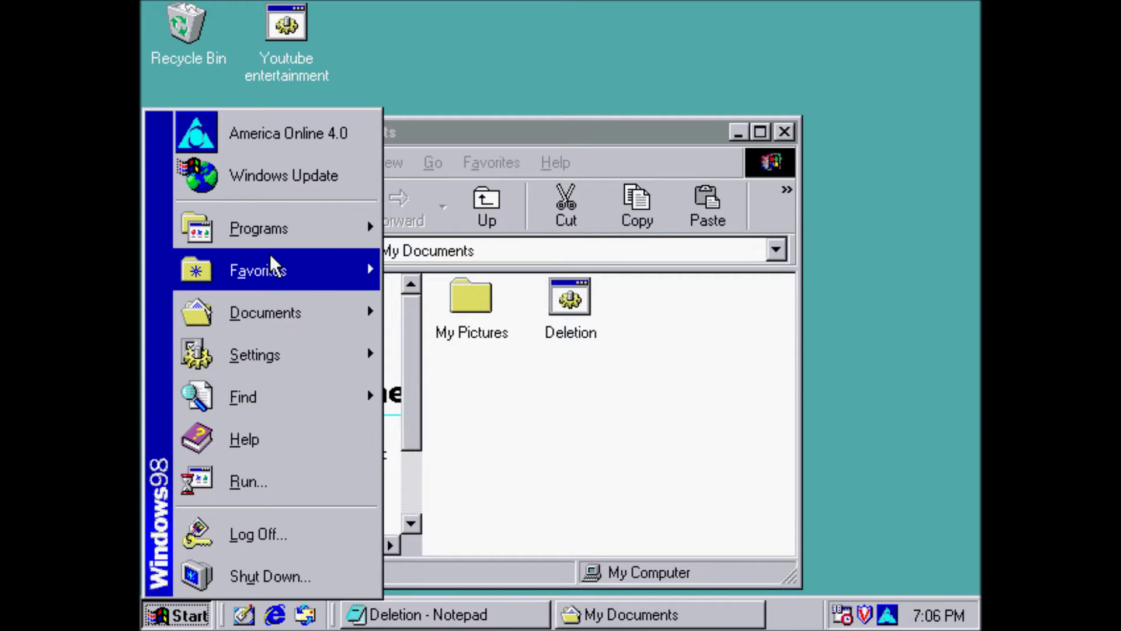
mouse_move(270, 257)
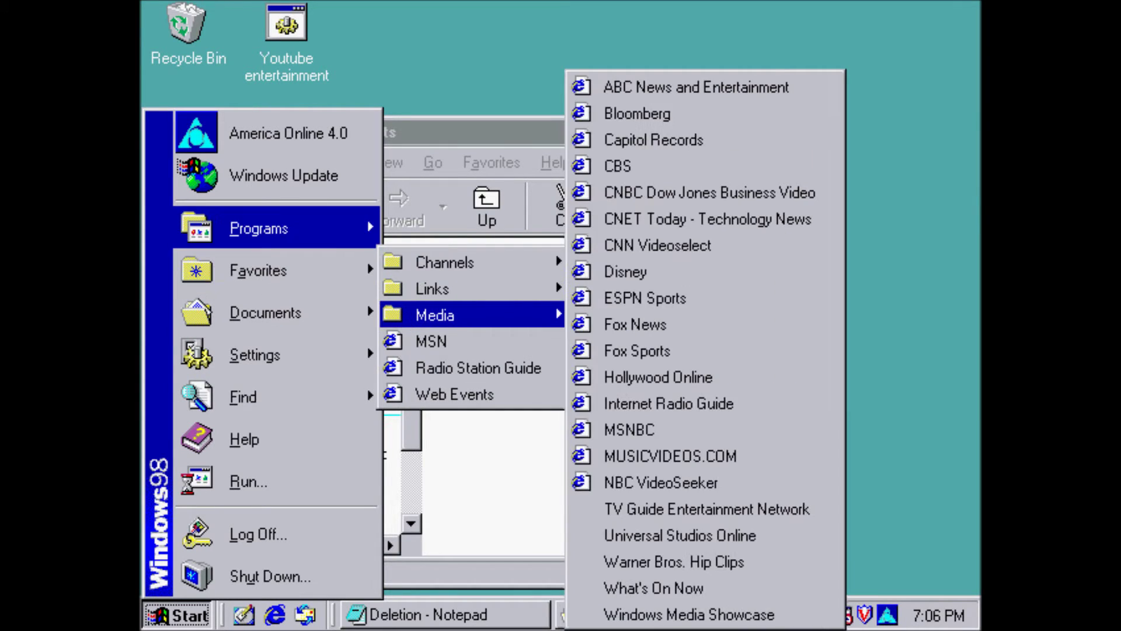
mouse_move(336, 239)
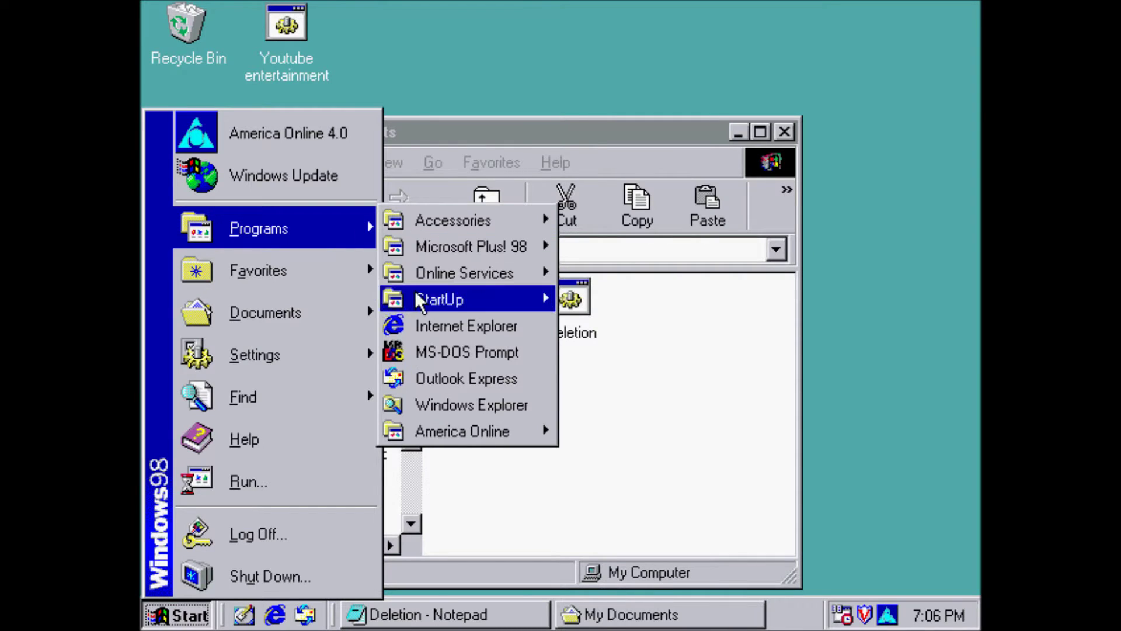
left_click(467, 352)
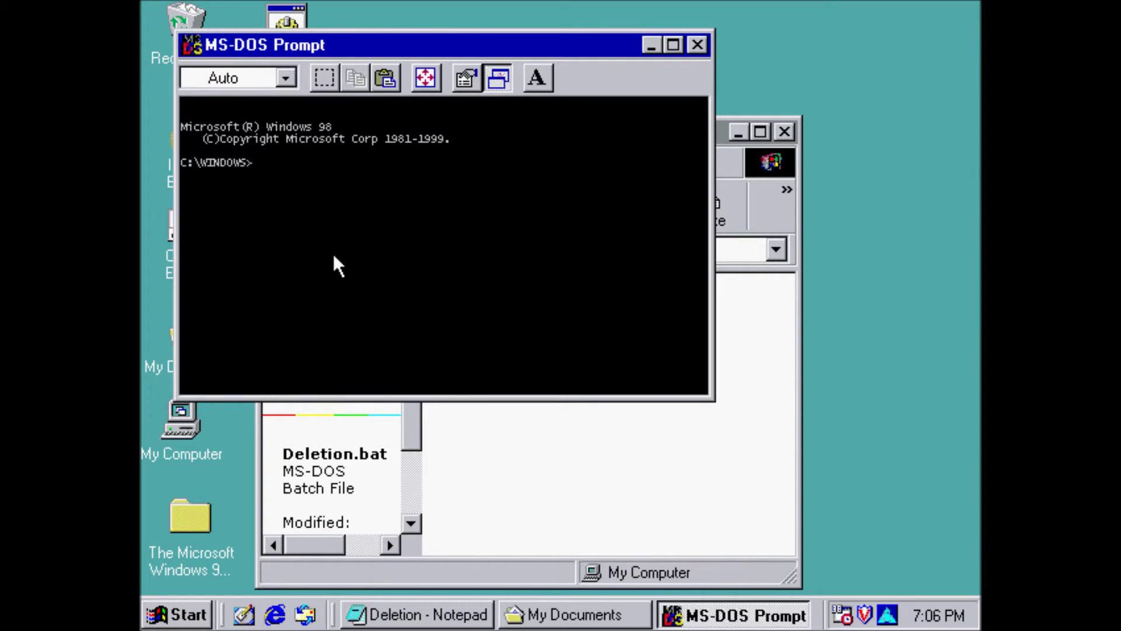
Step: Try to delete the system32 folder's contents by running "del %windir%\windows\system32" at the MS-DOS prompt
type("d")
type("el ")
type("s")
type("y")
key("BackSpace")
key("BackSpace")
type("windows")
key("BackSpace")
key("BackSpace")
key("BackSpace")
type("ir")
key("BackSpace")
key("BackSpace")
key("BackSpace")
key("BackSpace")
key("BackSpace")
key("BackSpace")
type("w")
key("BackSpace")
type("%windir%\\win")
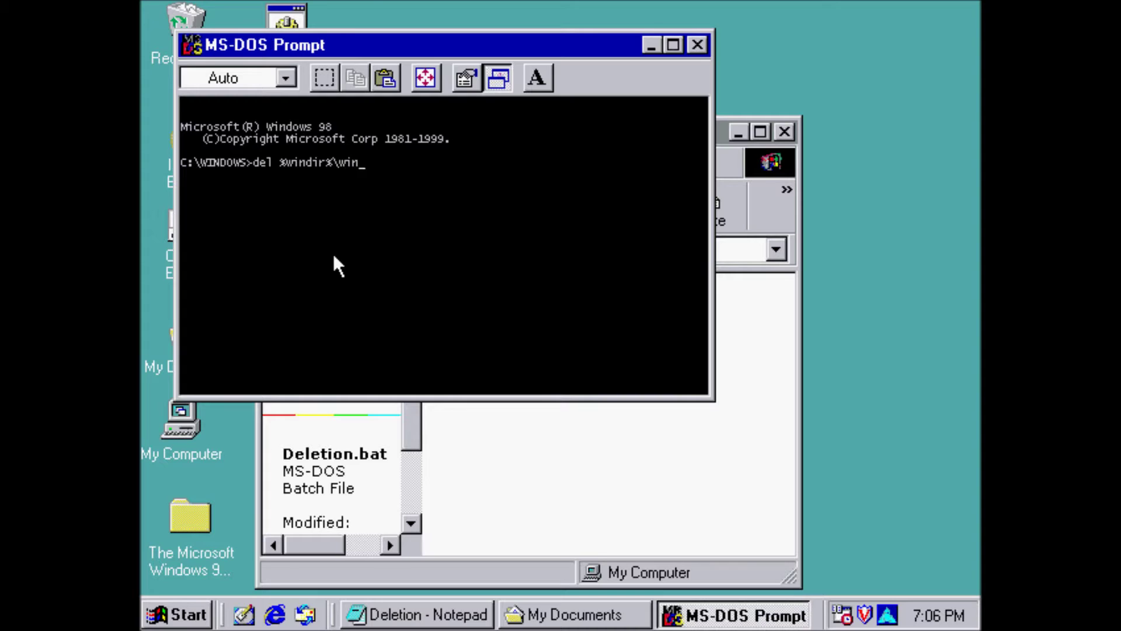
type("dows\\system32")
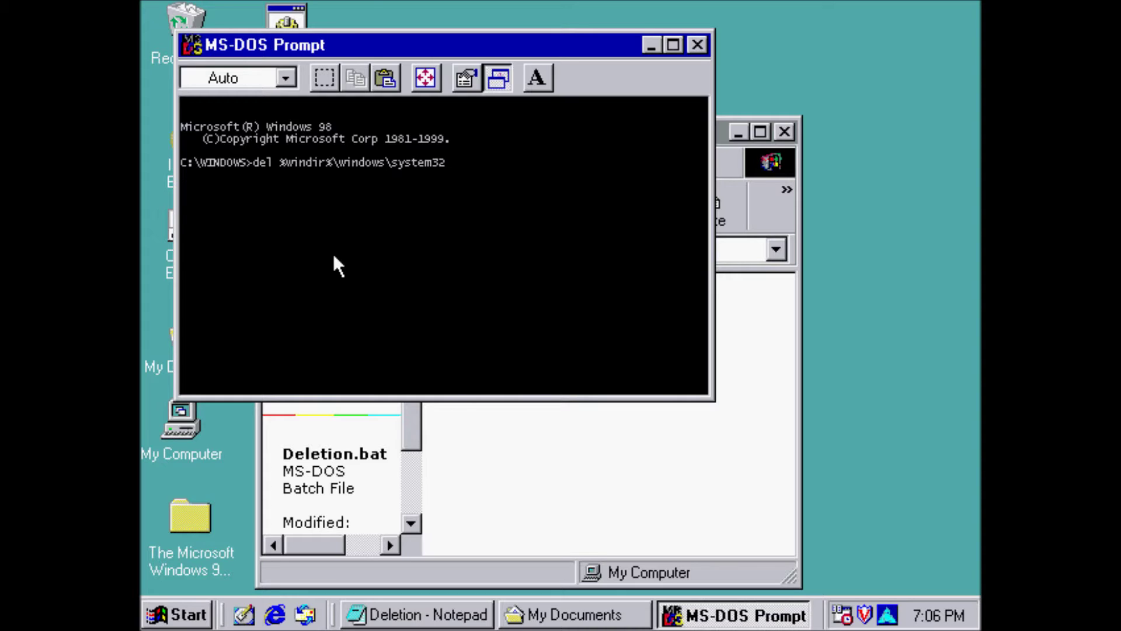
key("Return")
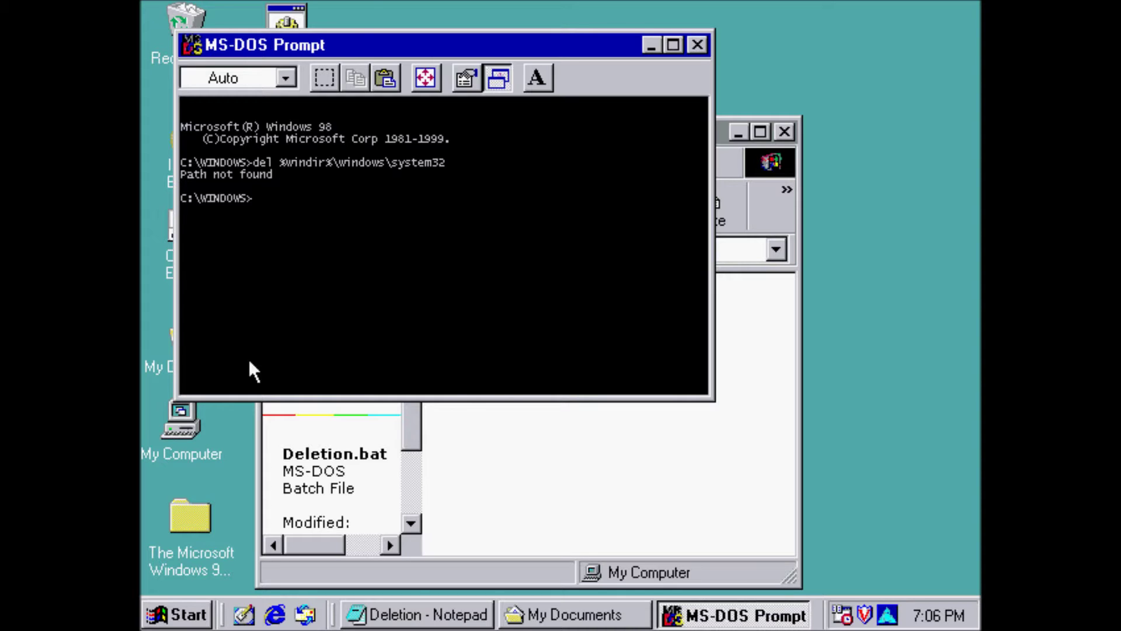
Step: Bring the My Documents folder window forward and change its location to the C:\ drive root
left_click(515, 482)
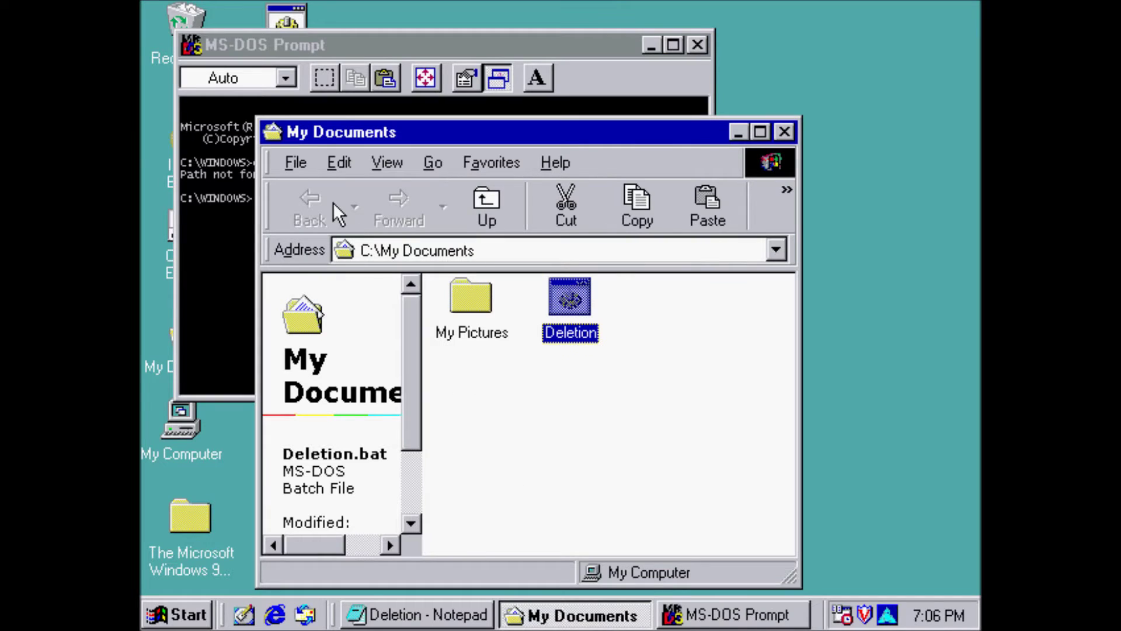
left_click(295, 162)
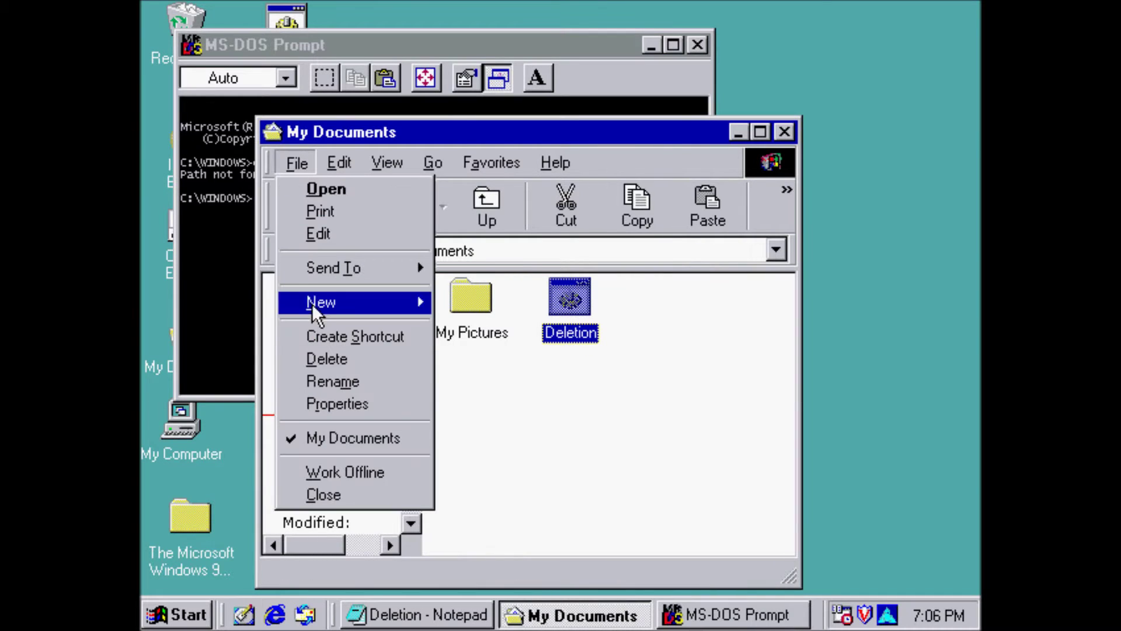
left_click(313, 160)
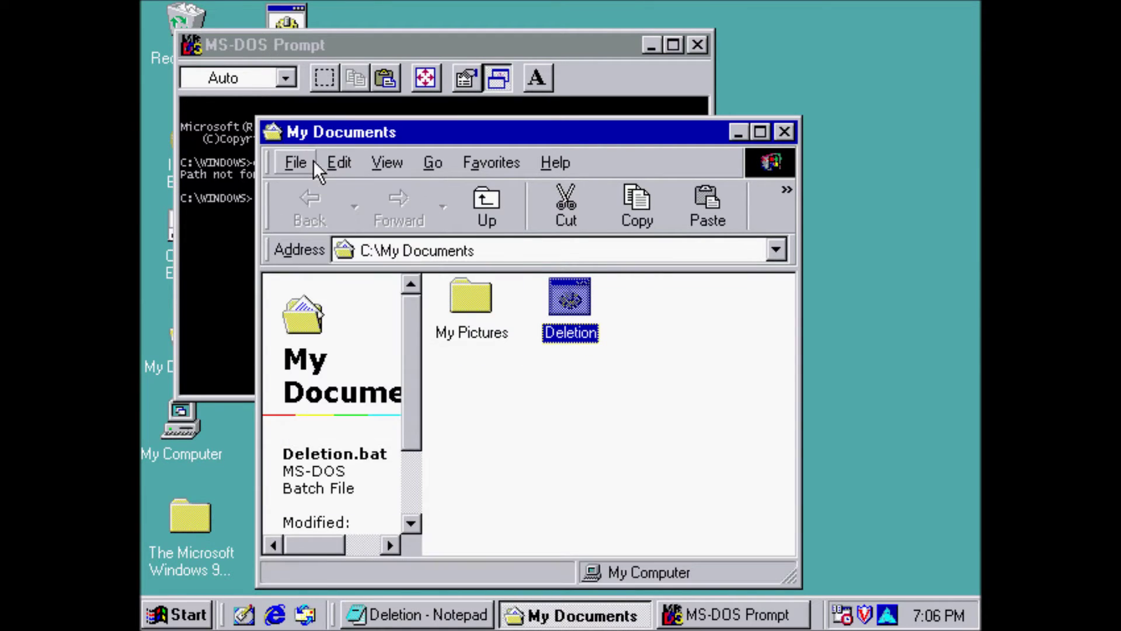
left_click(432, 257)
double_click(486, 253)
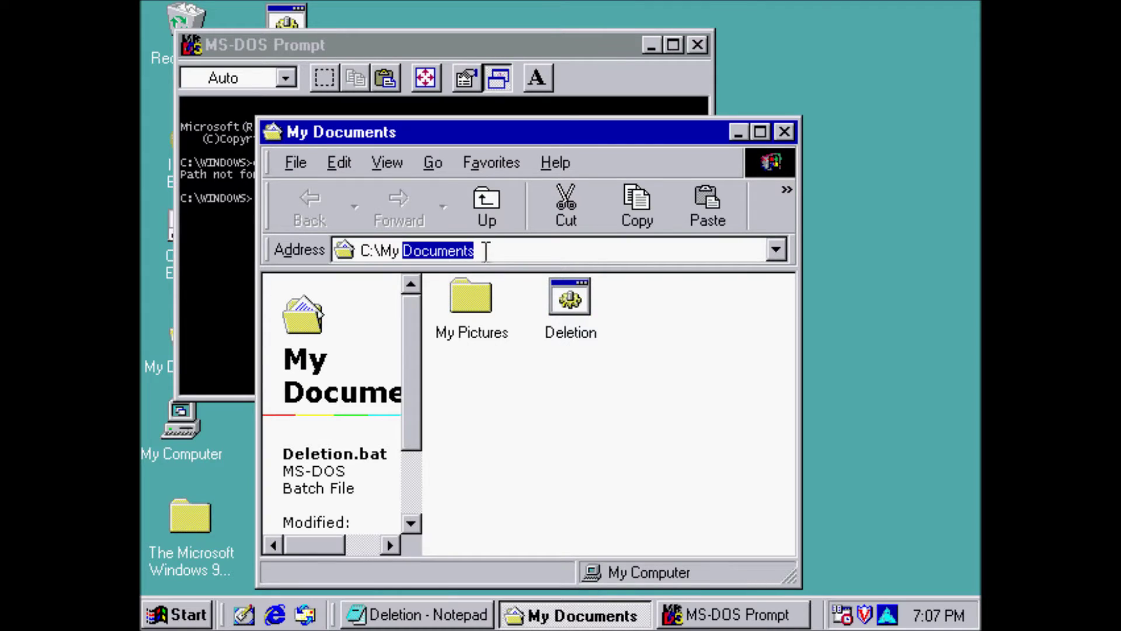
key("BackSpace")
key("BackSpace")
key("BackSpace")
key("Return")
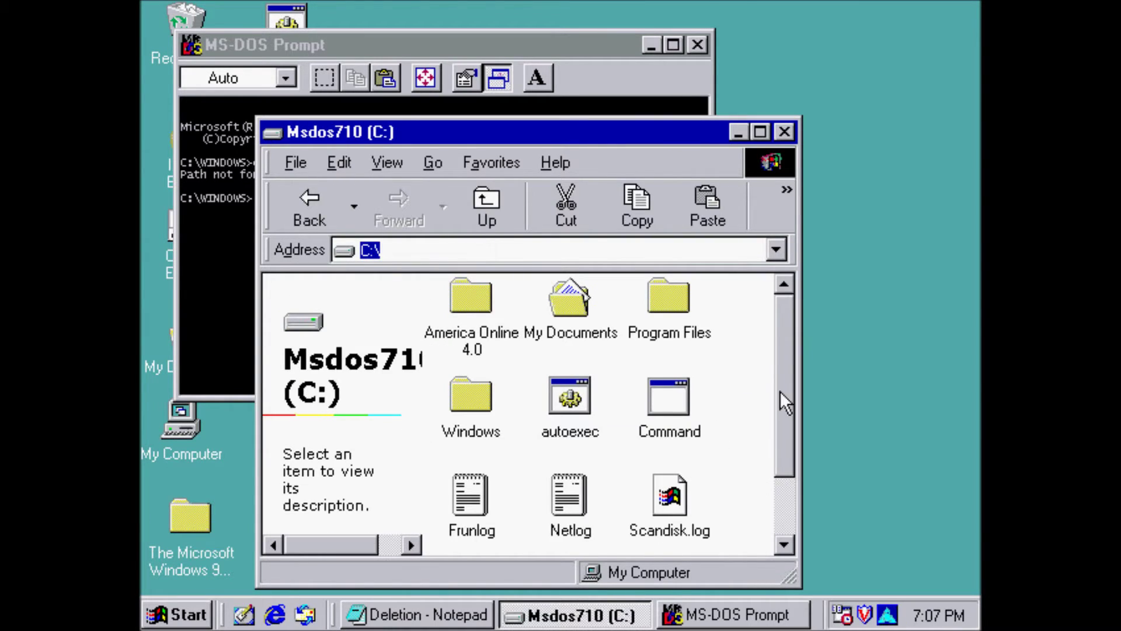
Step: Open the Windows folder on drive C, reveal its hidden-by-warning contents and browse through the files
left_click_drag(779, 391, 774, 331)
double_click(463, 398)
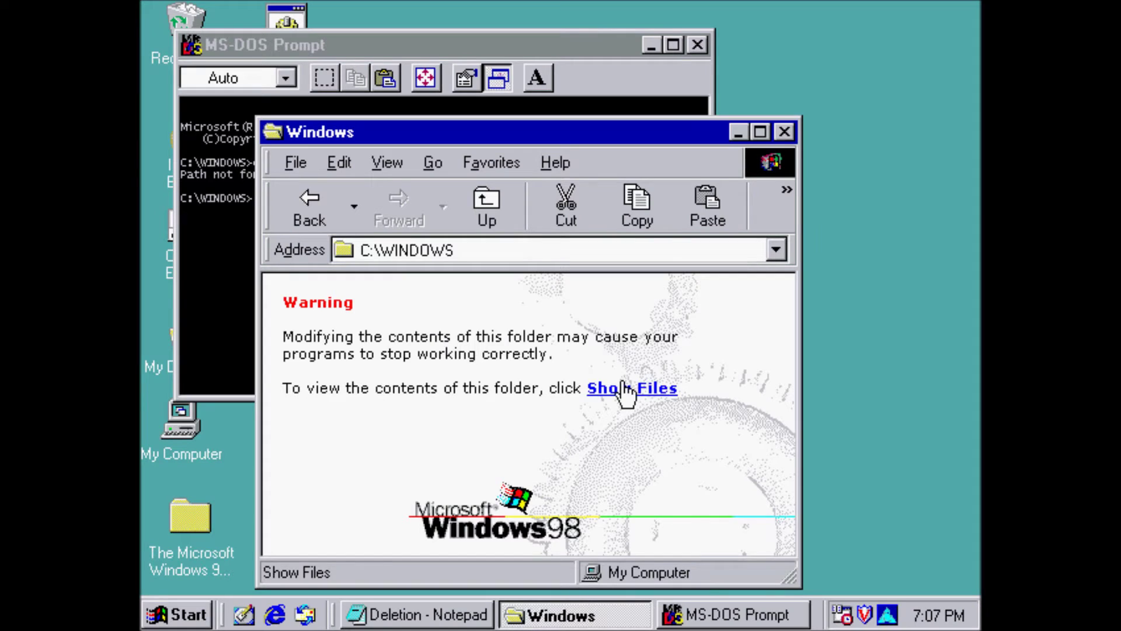
left_click(622, 384)
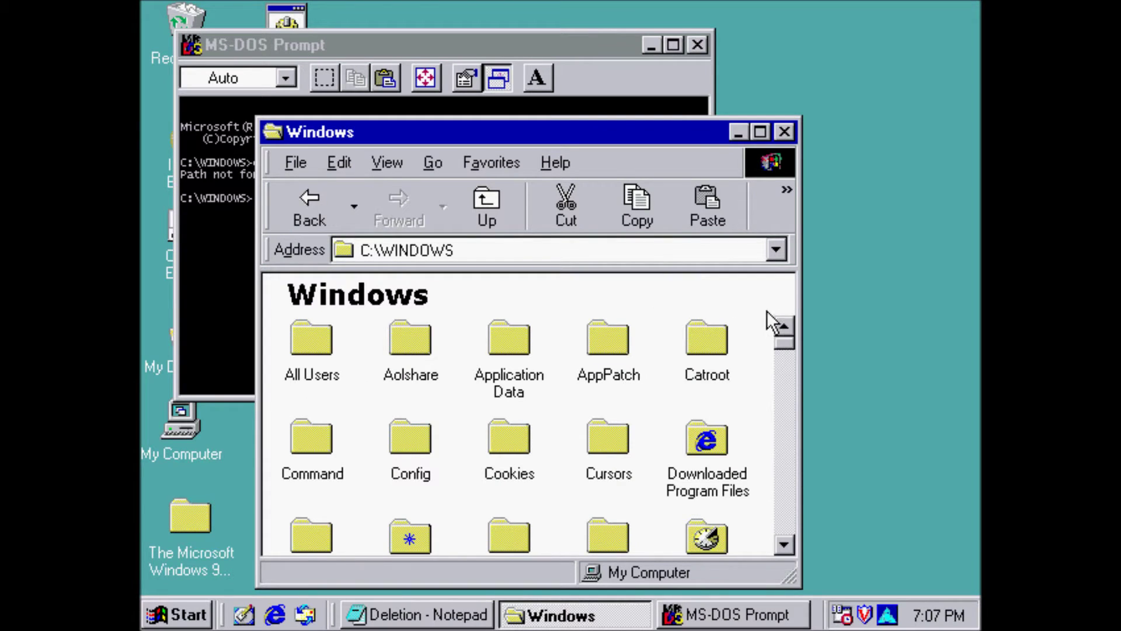
left_click_drag(781, 343, 781, 374)
left_click_drag(783, 377, 790, 410)
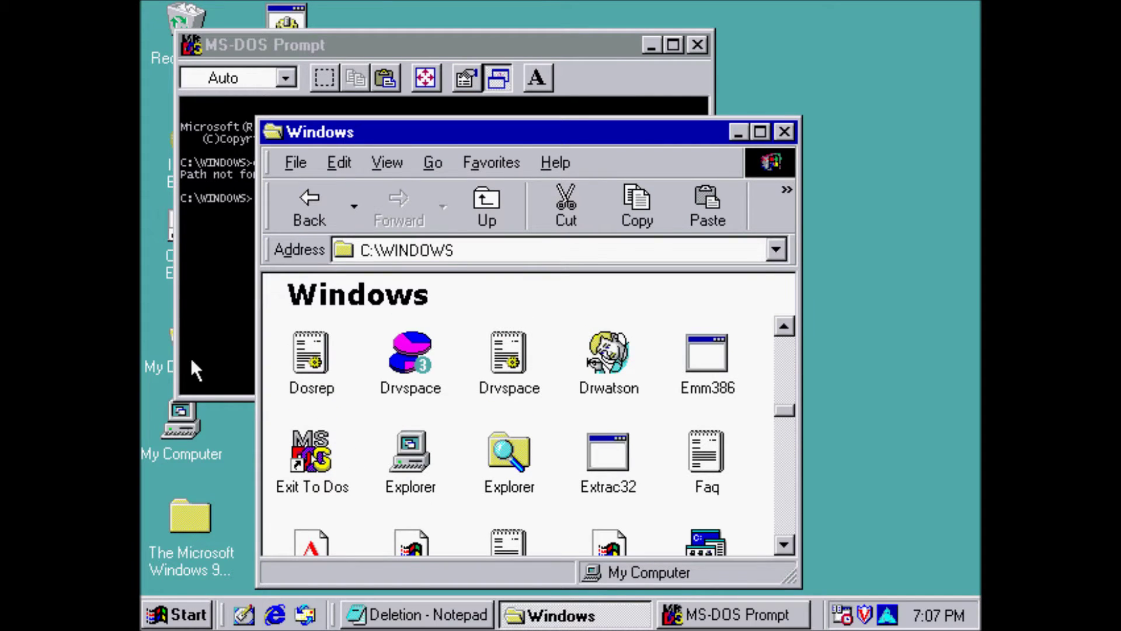
Step: Try to delete the system32 folder's contents by running "del C:\windows\system32" at the MS-DOS prompt and answering Y
left_click(178, 228)
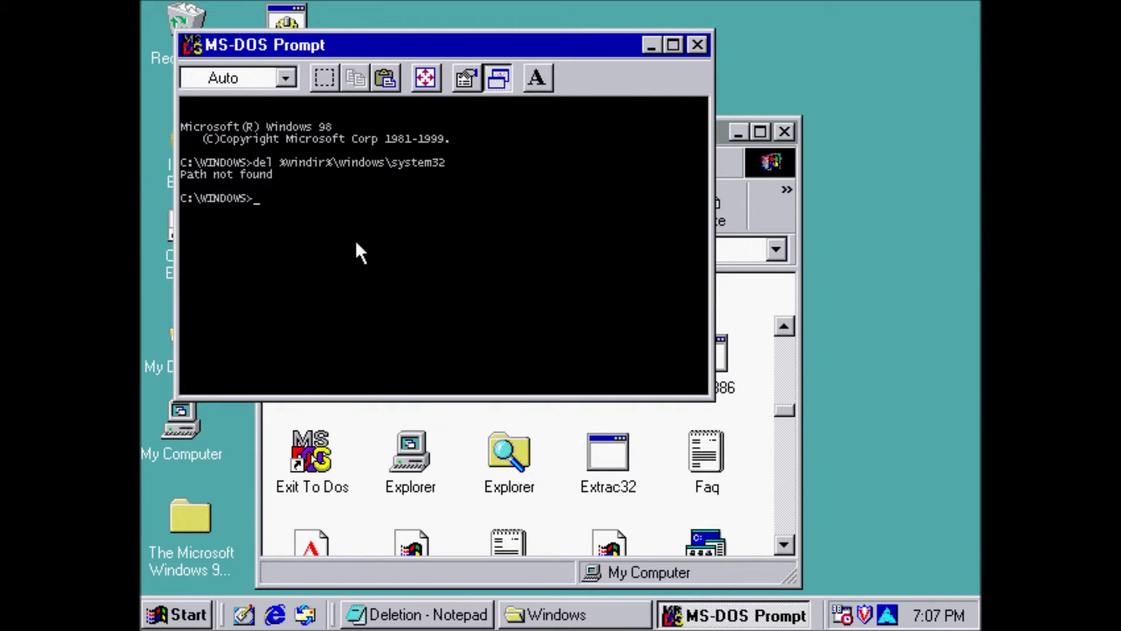
type("del C:\\windows\\system32")
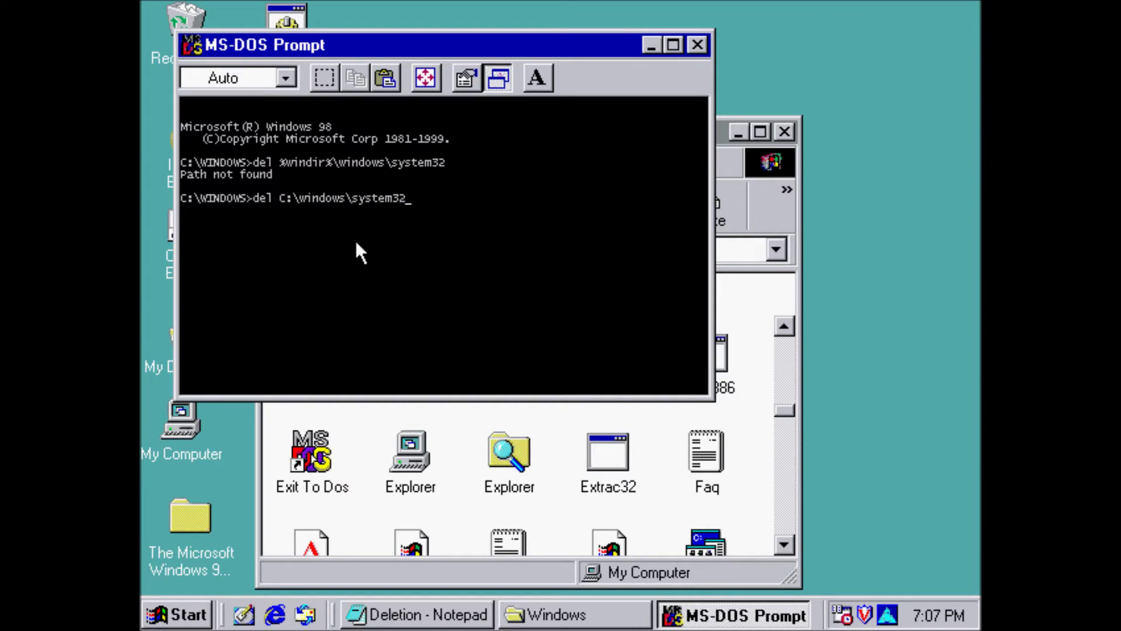
key("Return")
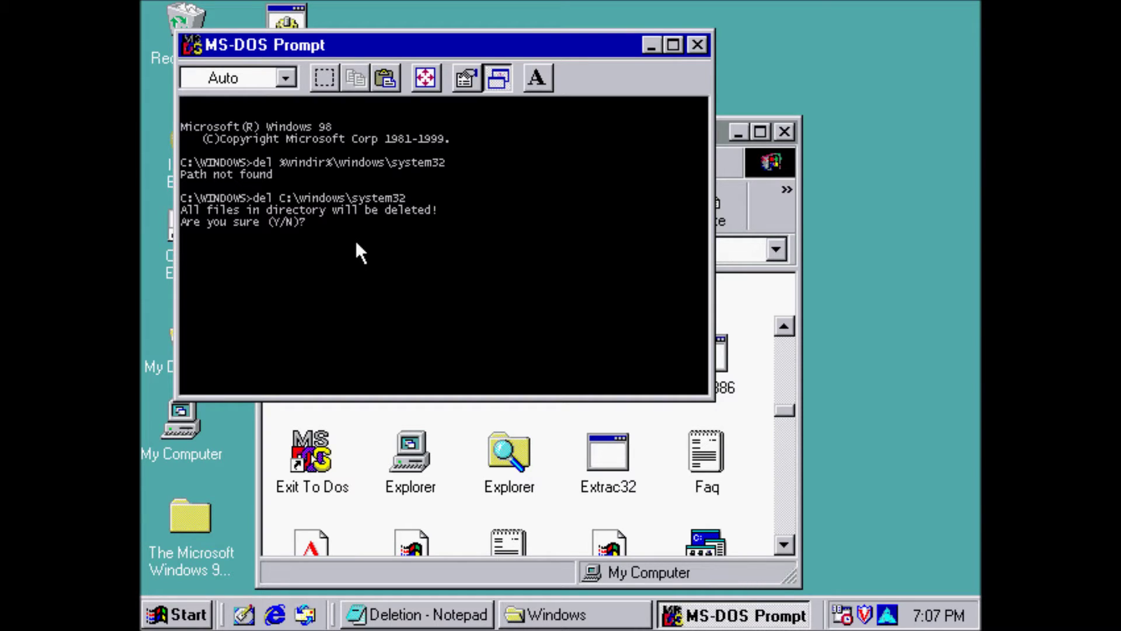
type("Y")
key("Return")
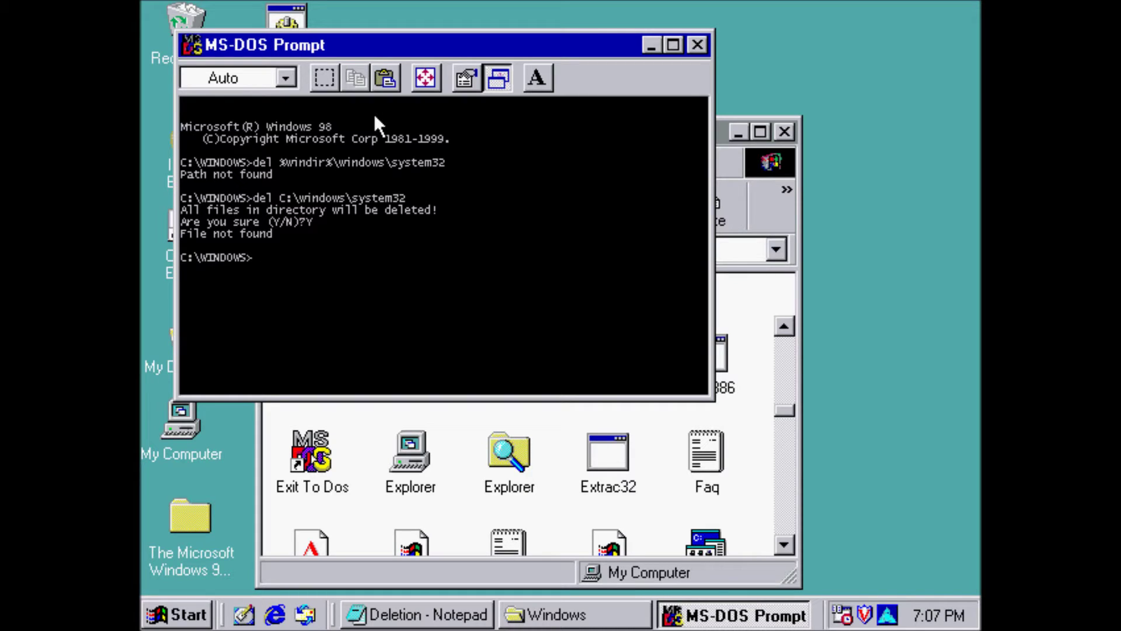
Step: Try to delete the same contents with "DEL c:\WINDOWS\SYSTEM32\", answer Y, and close the MS-DOS prompt
type("DEL c:\\WINDOWS")
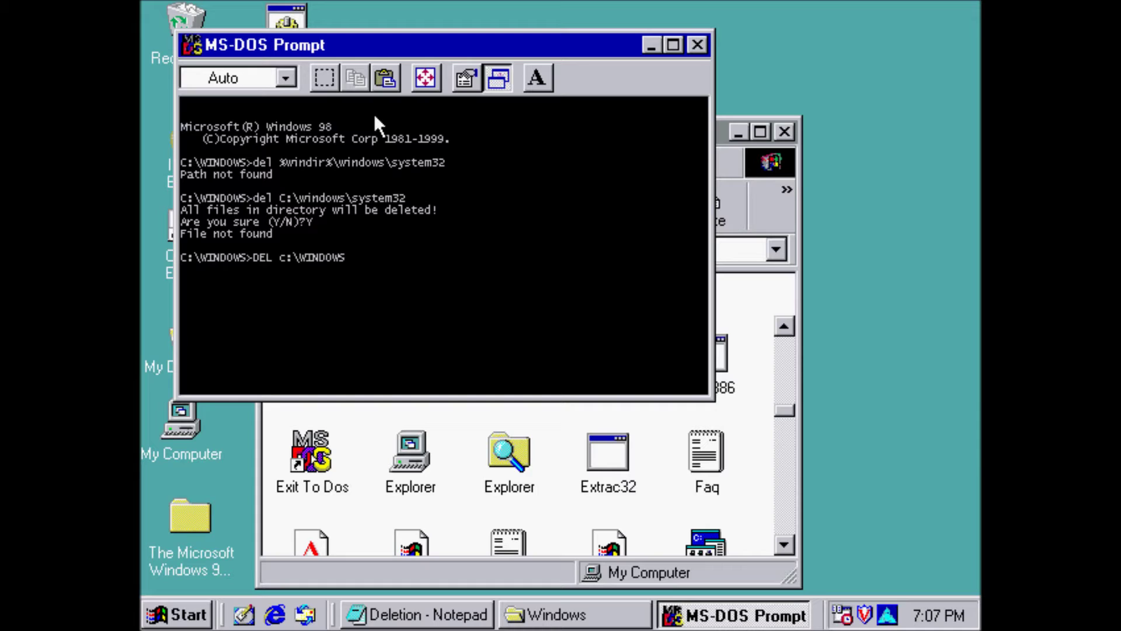
type("\\SYSTEM32\\")
key("Return")
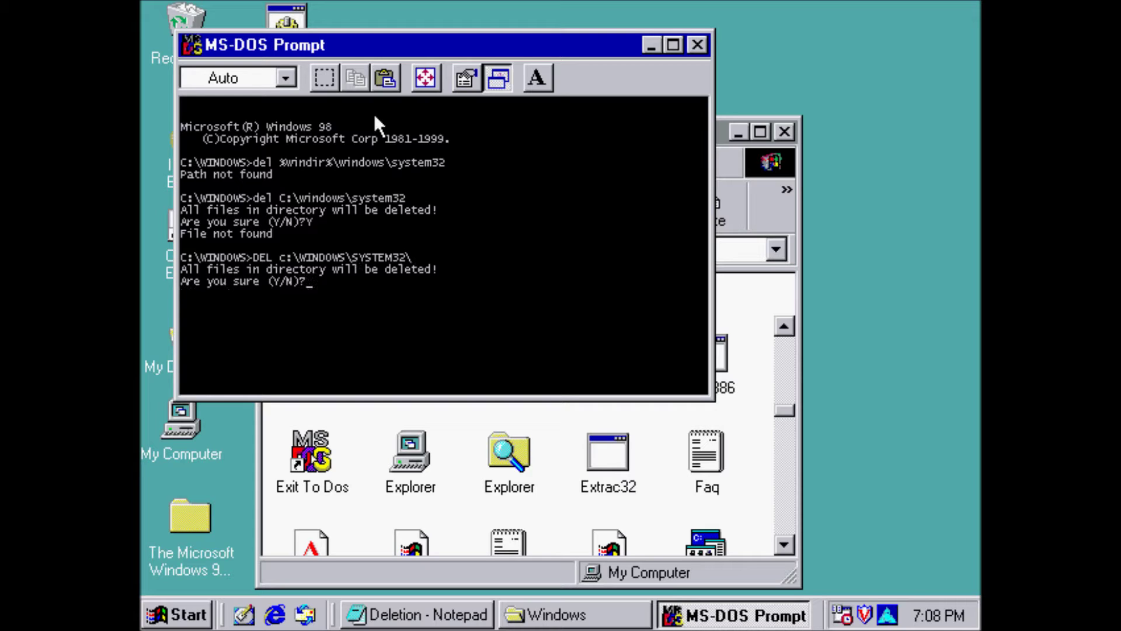
type("Y")
key("Return")
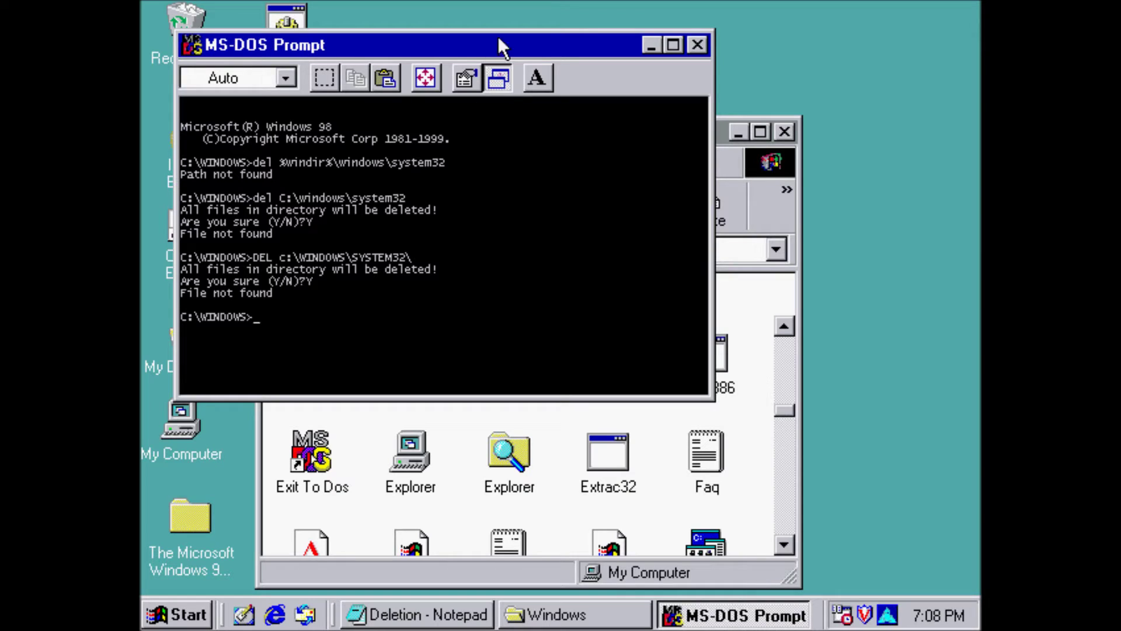
left_click(697, 45)
Step: Run Drwatson from the Windows folder and look through the remaining files to the end of the list
double_click(608, 365)
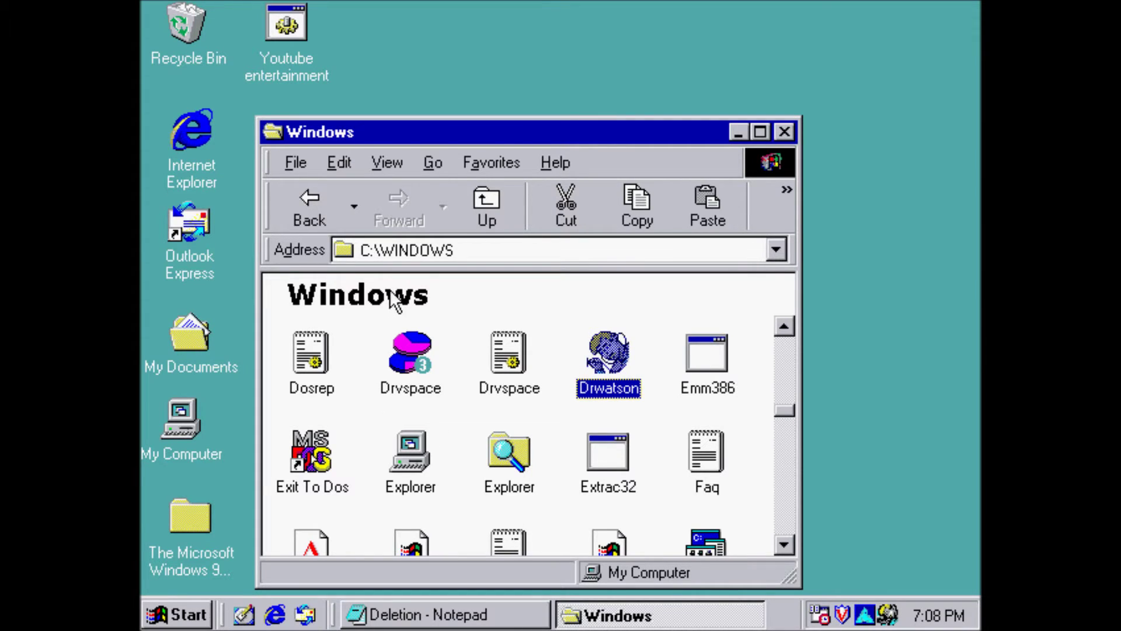
left_click(280, 324)
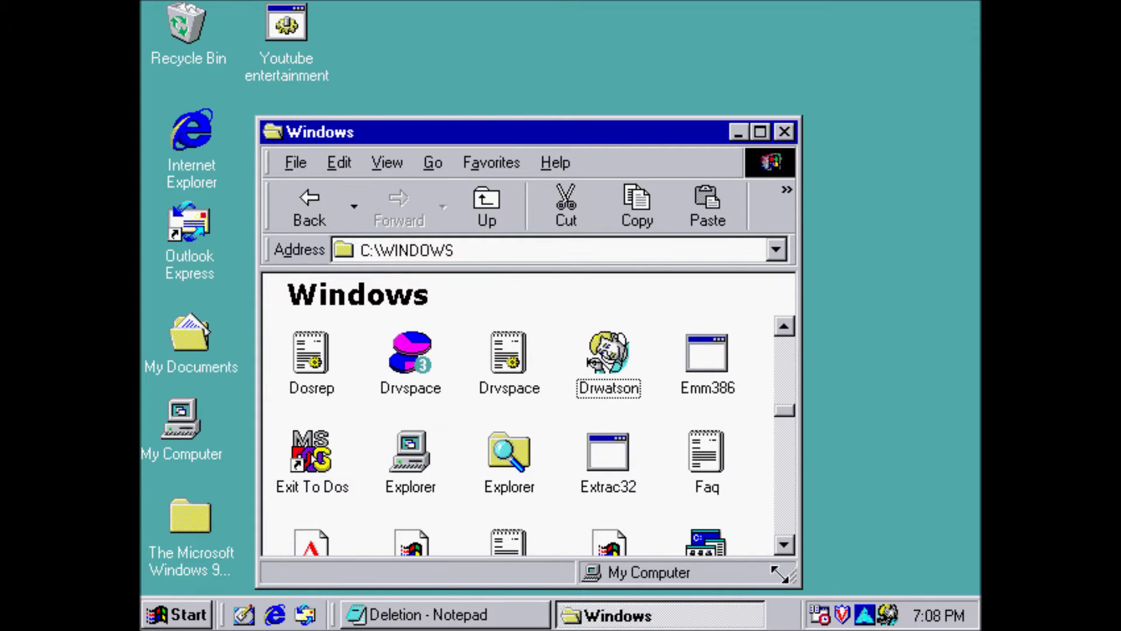
scroll(793, 543, "down", 10)
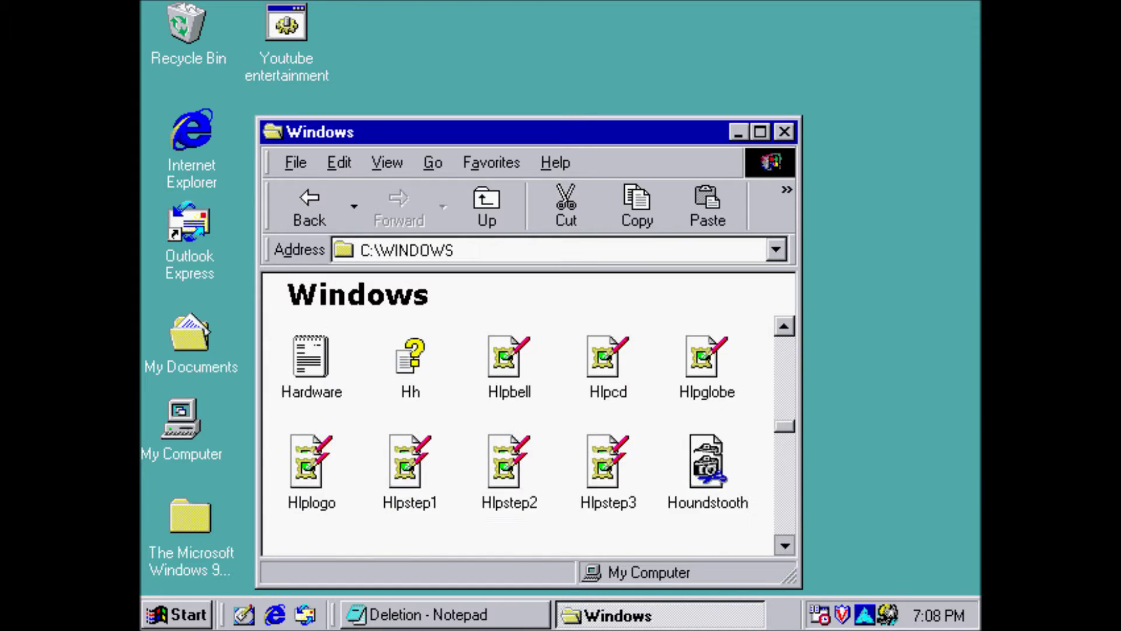
scroll(785, 542, "down", 9)
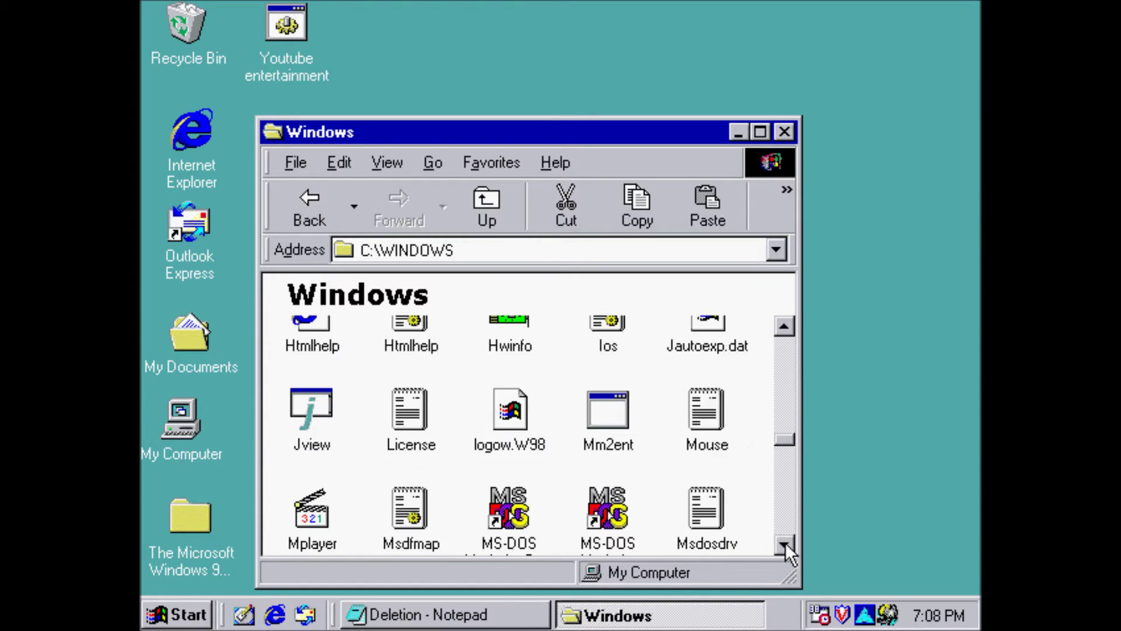
scroll(785, 542, "down", 7)
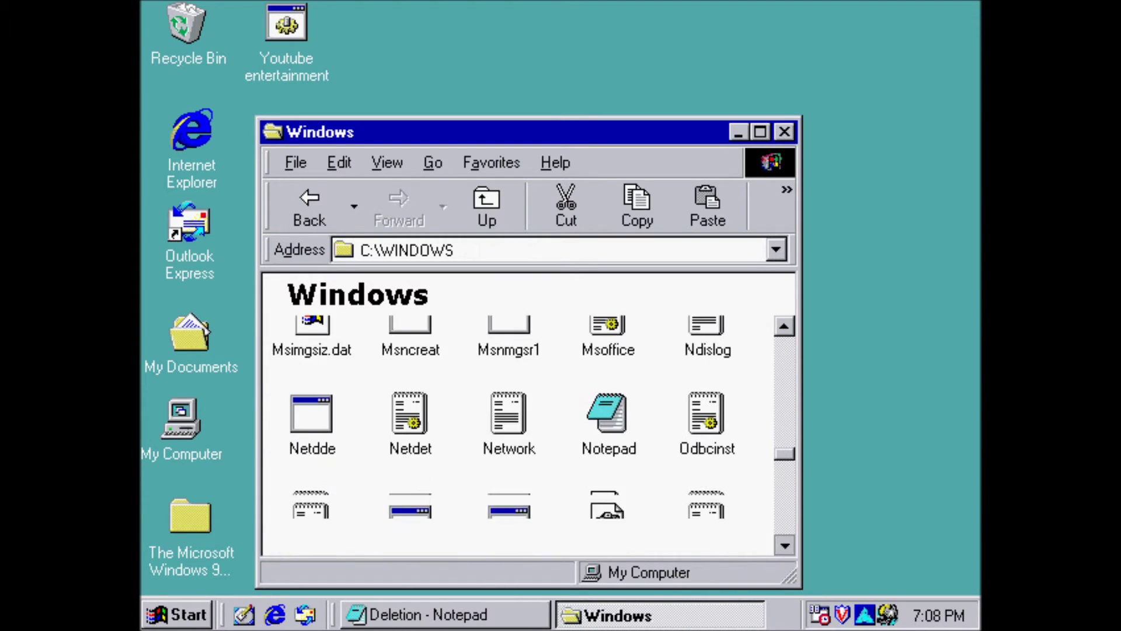
scroll(785, 542, "down", 7)
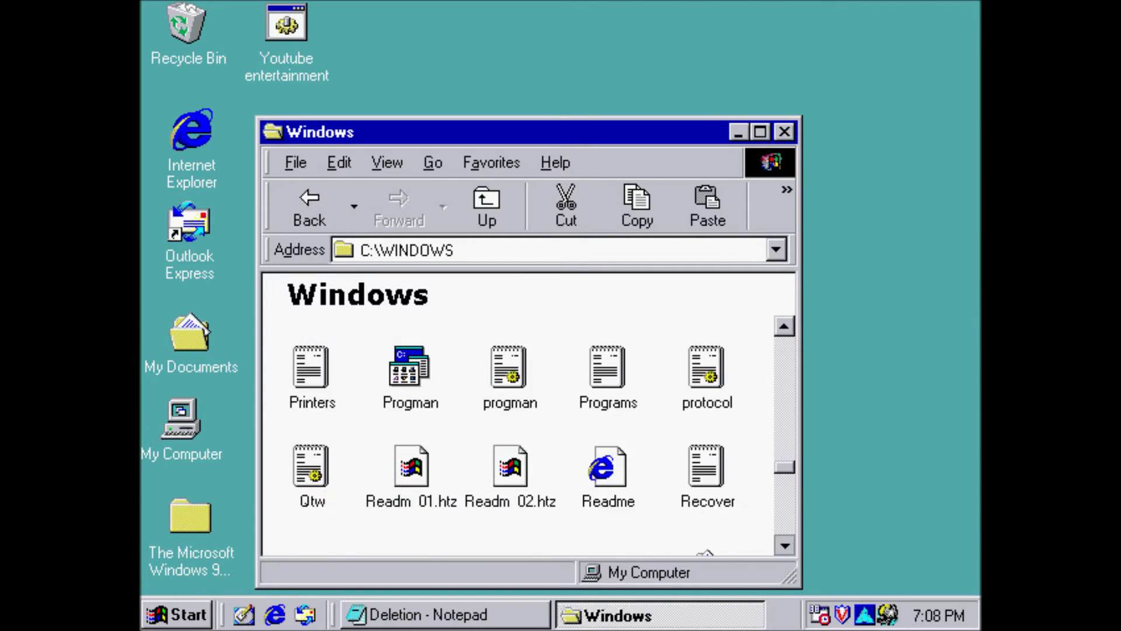
scroll(785, 542, "down", 9)
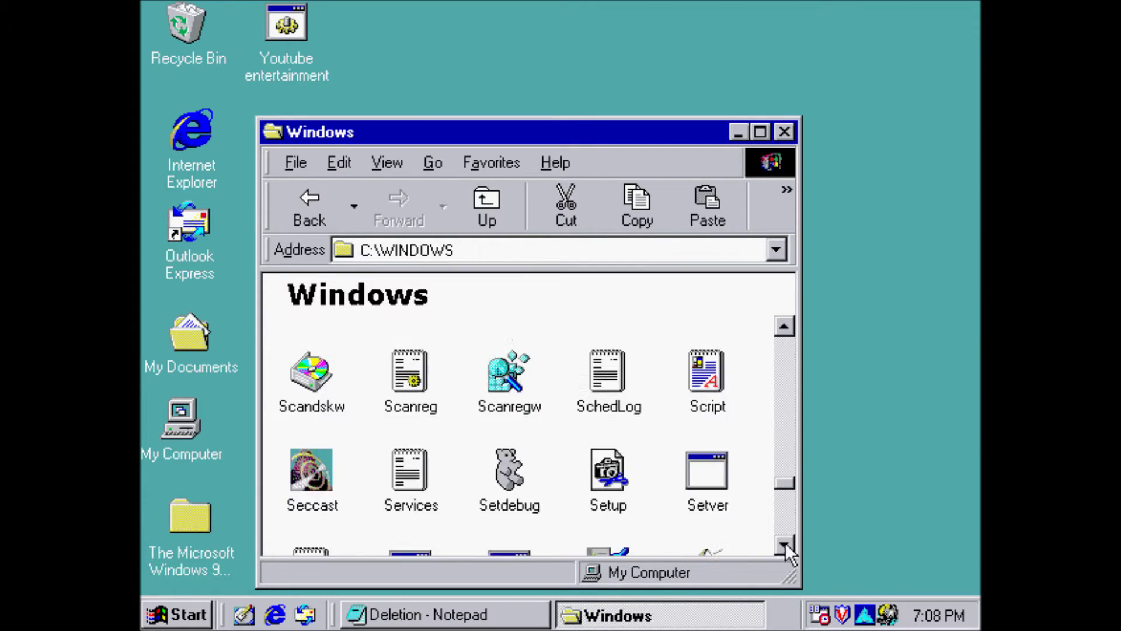
scroll(785, 542, "down", 8)
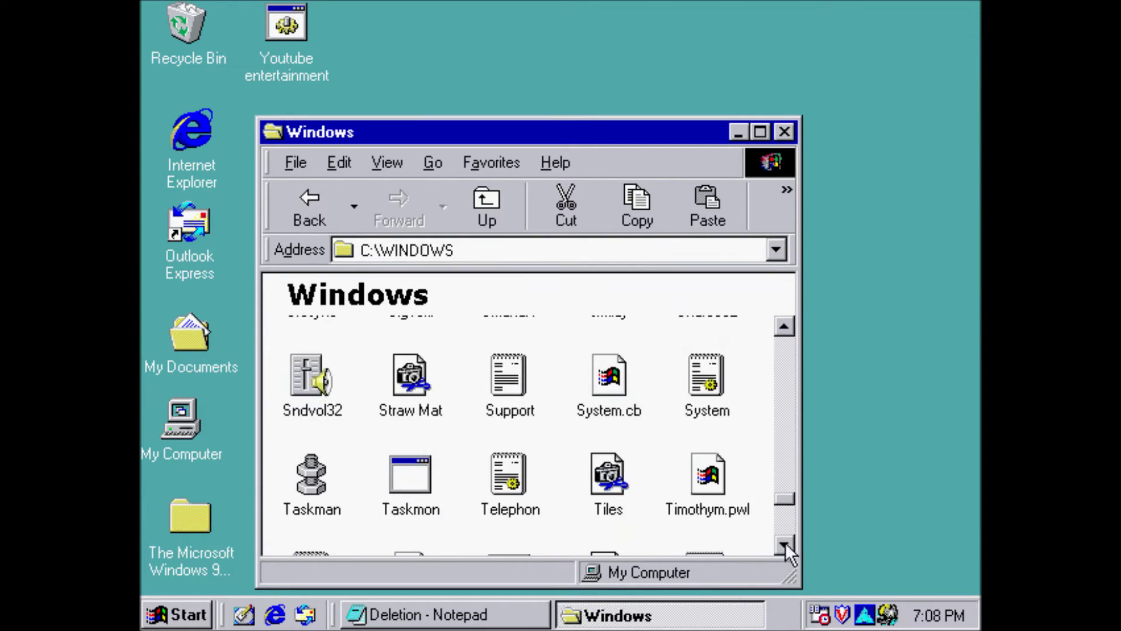
scroll(785, 542, "down", 7)
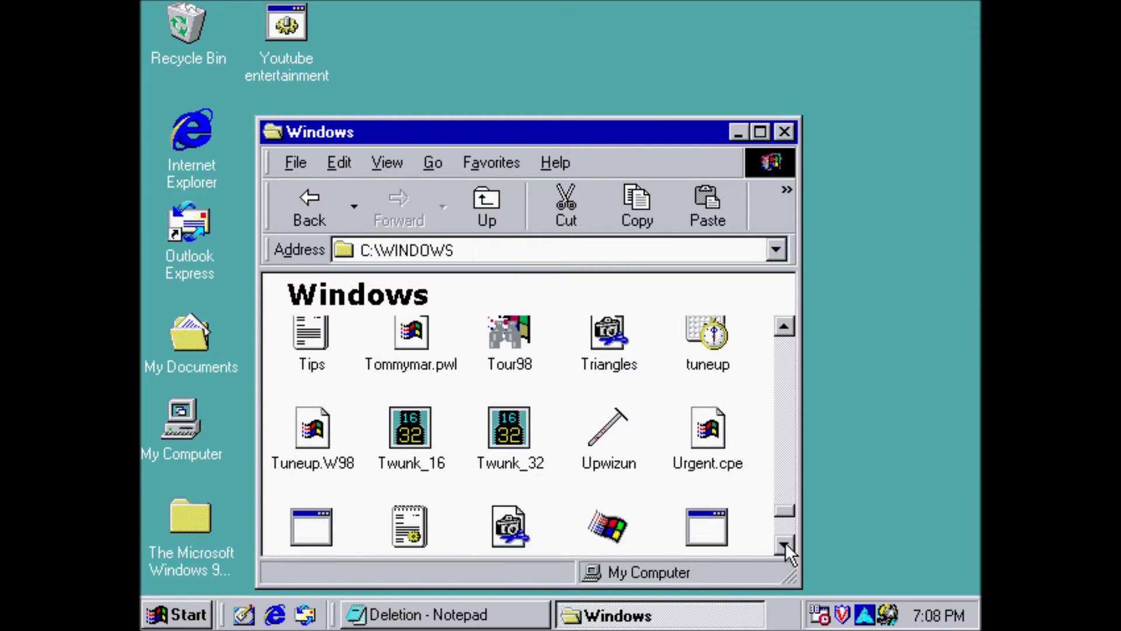
scroll(785, 542, "down", 6)
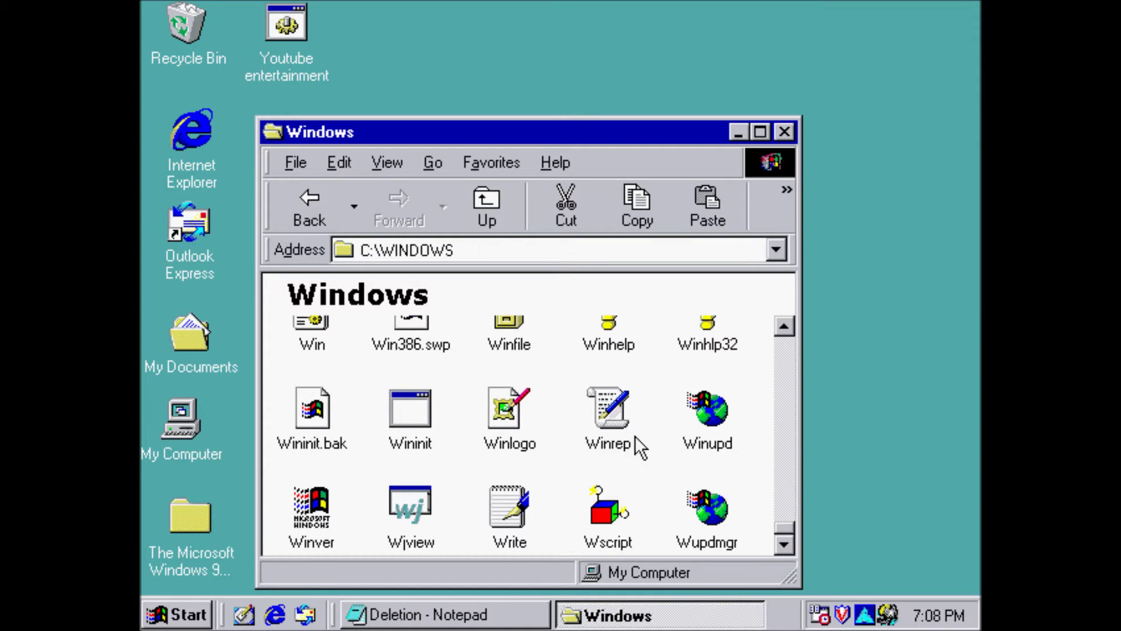
left_click(784, 326)
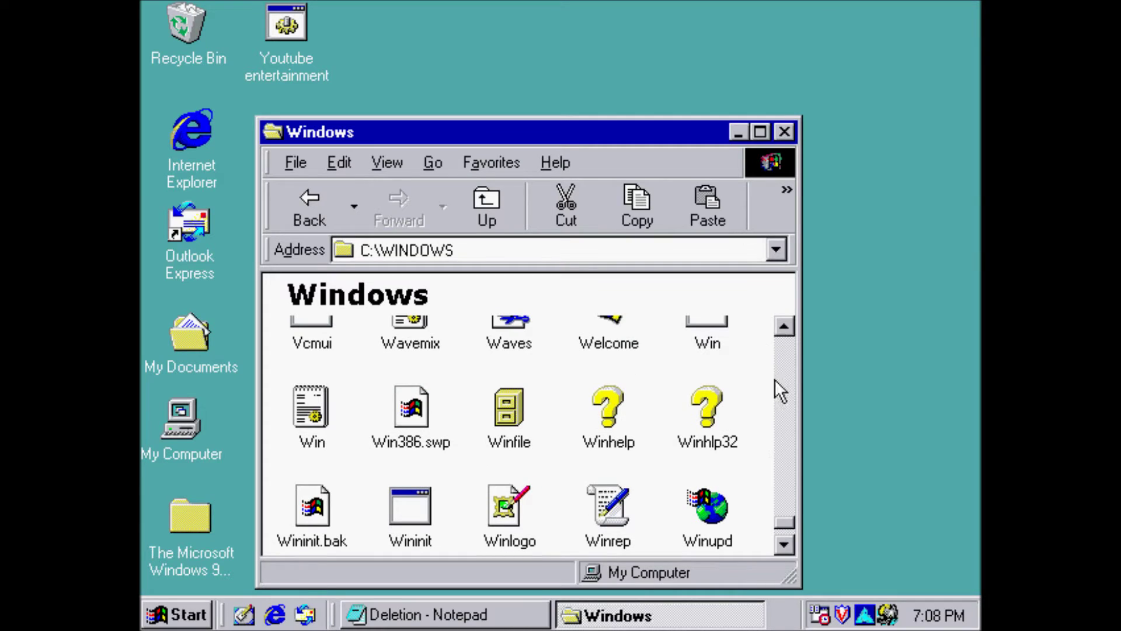
left_click(784, 545)
left_click(784, 544)
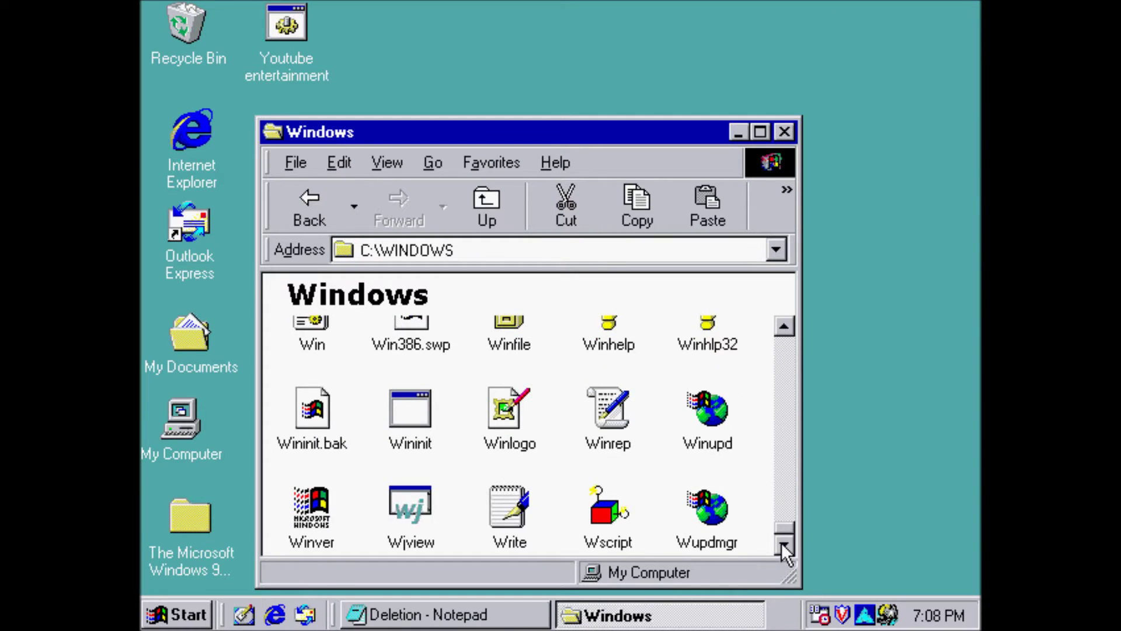
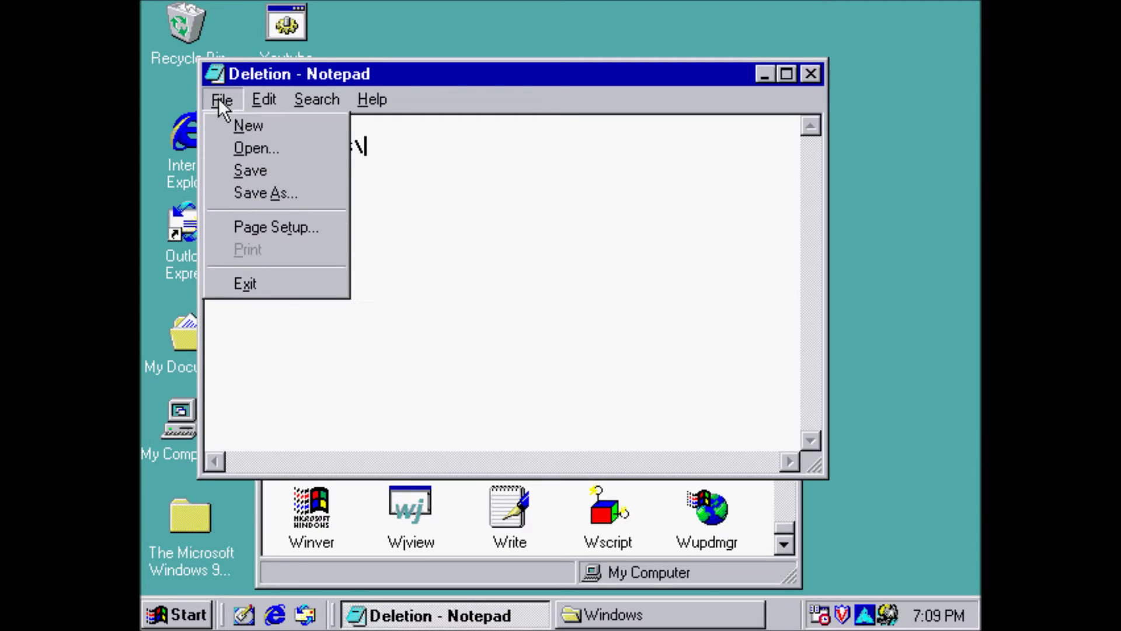
Step: Save the Deletion batch file with the command "del C:\windows\" and run it from the My Documents folder
left_click(239, 174)
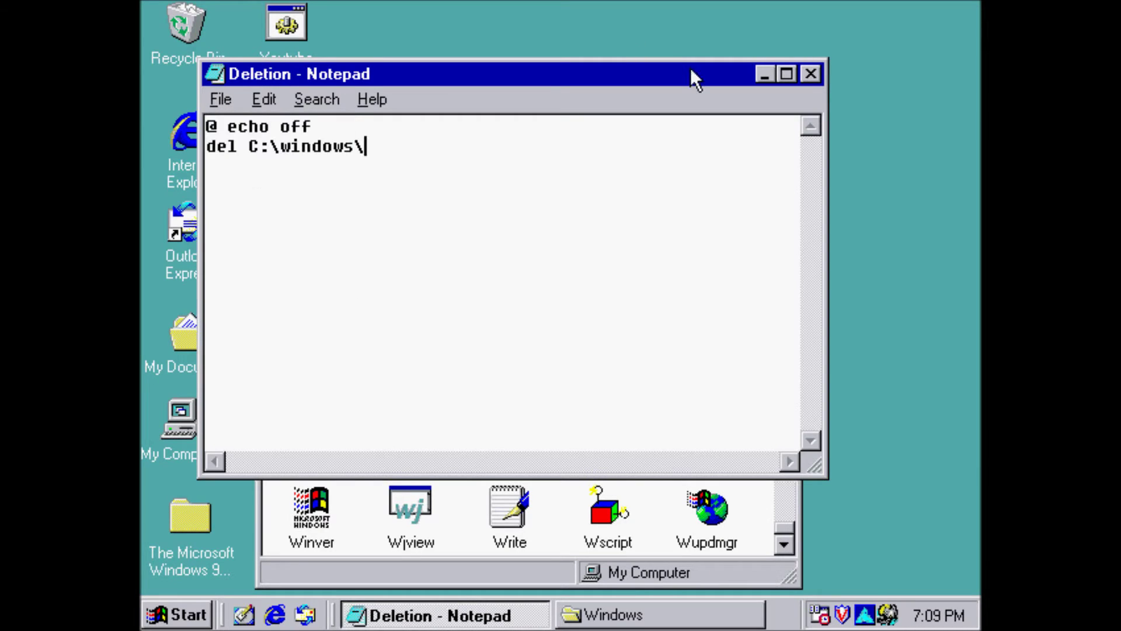
left_click(159, 619)
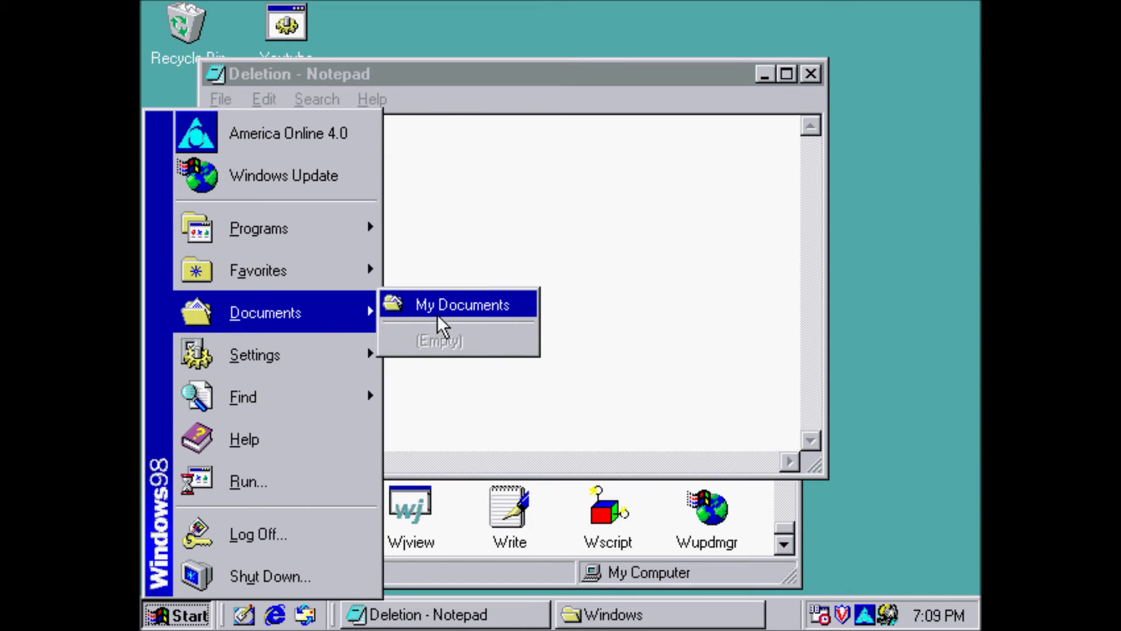
left_click(437, 311)
double_click(570, 319)
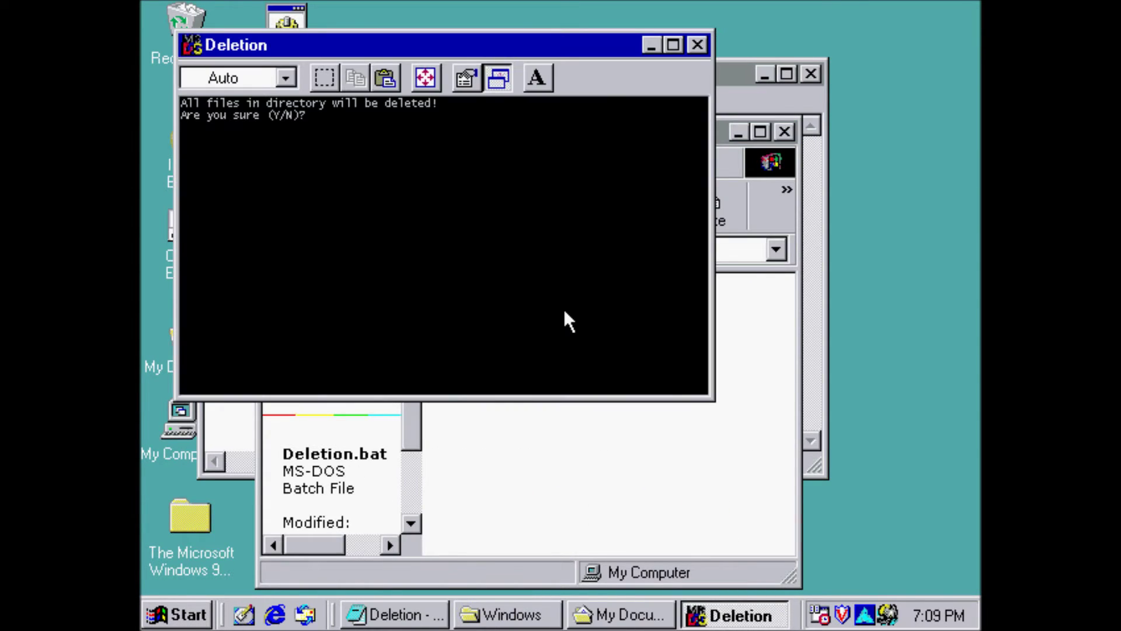
Step: Confirm deleting all files in the directory with y, and close the finished batch, My Documents and Notepad windows
type("y")
key("Return")
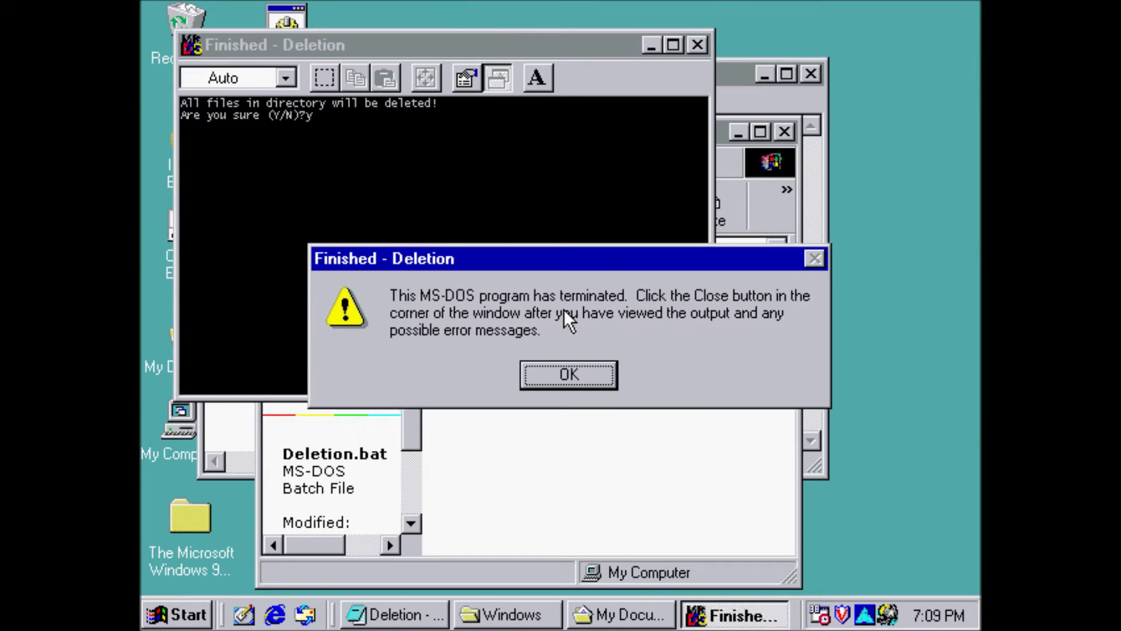
key("Return")
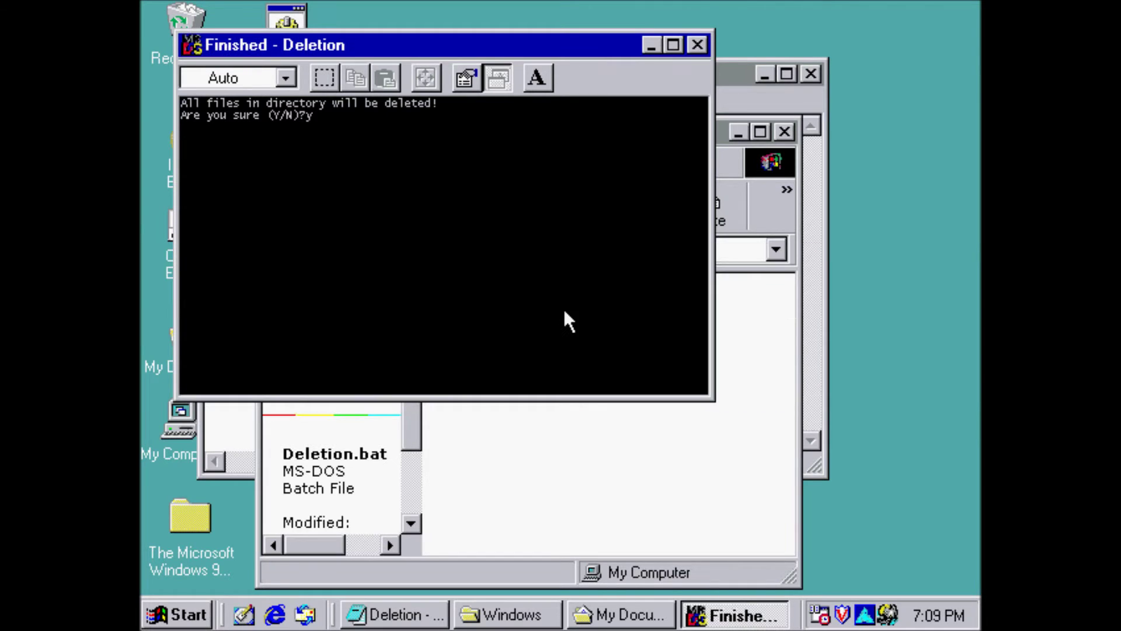
left_click(697, 45)
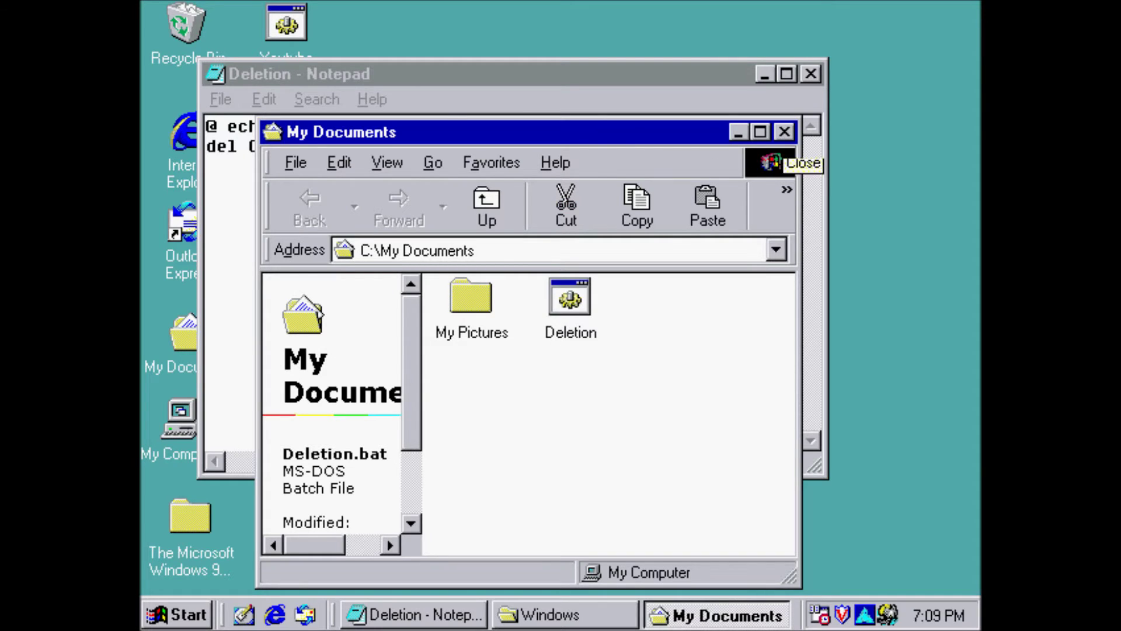
left_click(784, 132)
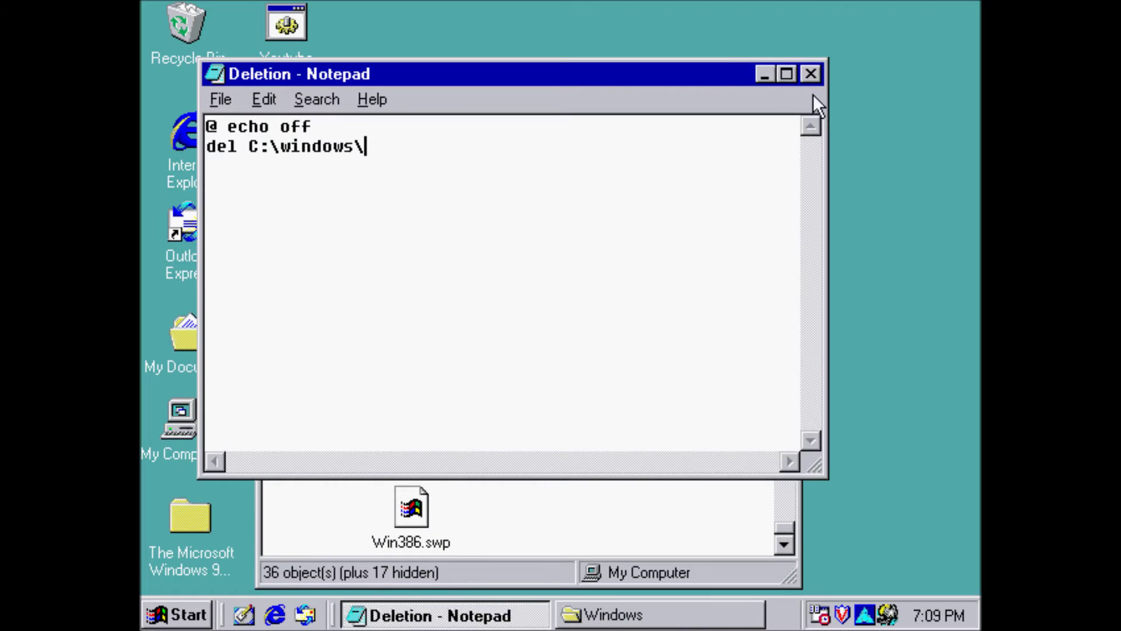
left_click(811, 74)
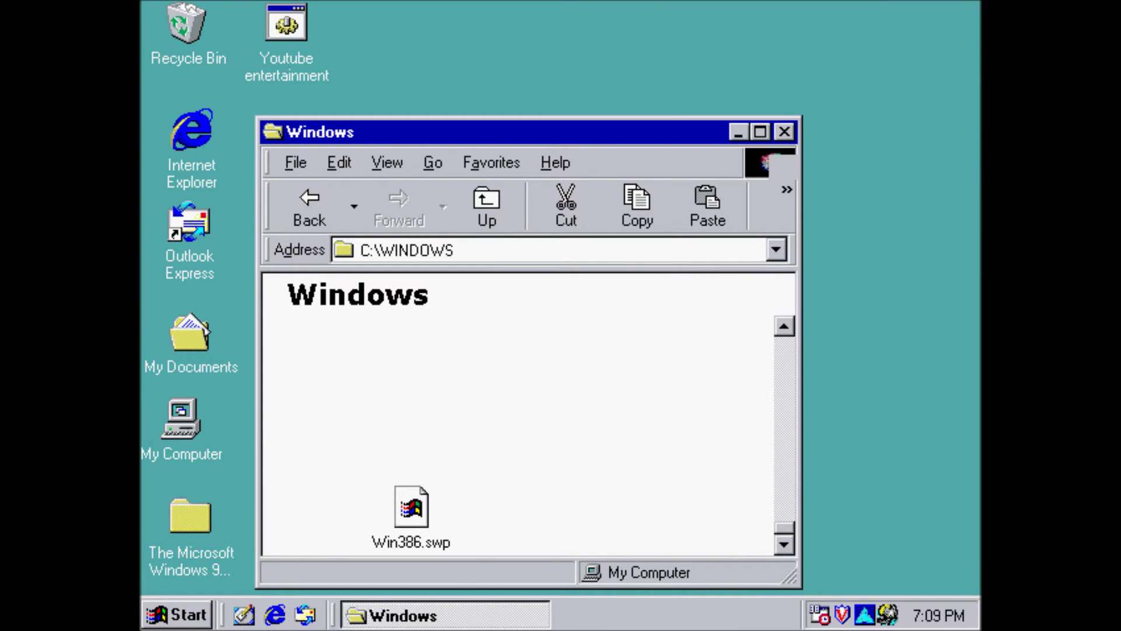
Step: Maximize the Windows folder window and move the System32 folder to the Recycle Bin
left_click(760, 132)
mouse_move(650, 536)
left_mouse_down()
mouse_move(434, 502)
mouse_move(413, 445)
mouse_move(415, 296)
mouse_move(559, 463)
mouse_move(647, 533)
left_mouse_up()
right_click(440, 326)
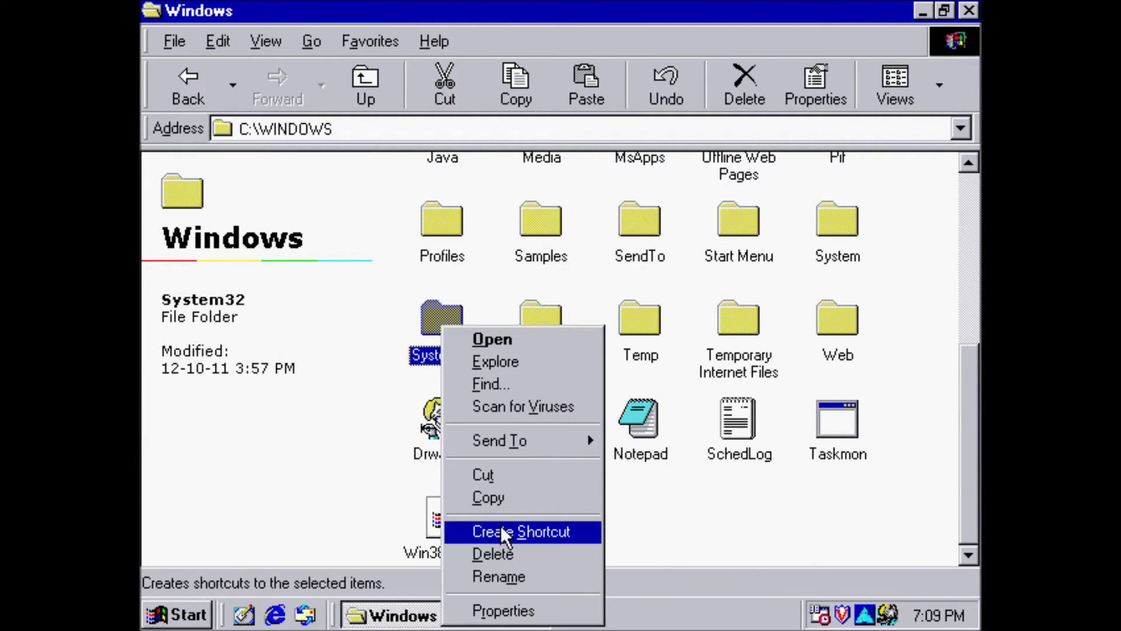
left_click(500, 546)
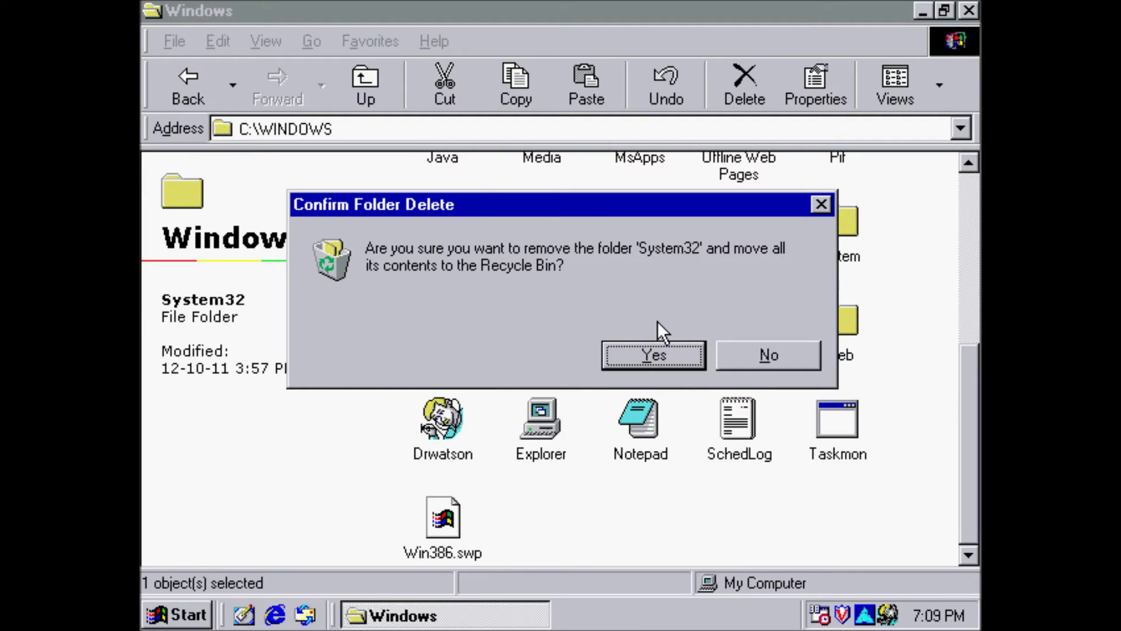
left_click(657, 343)
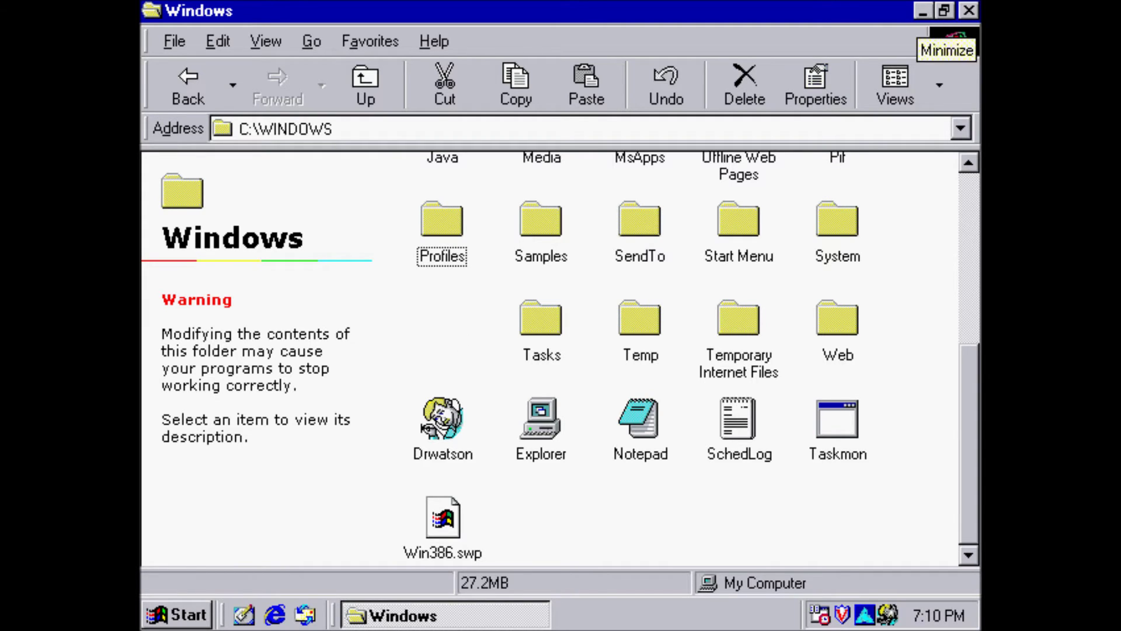
Step: Open the Recycle Bin and permanently delete all its items, including SYSTEM32, America Online 4.0, My Briefcase and New Text Document
left_click(923, 11)
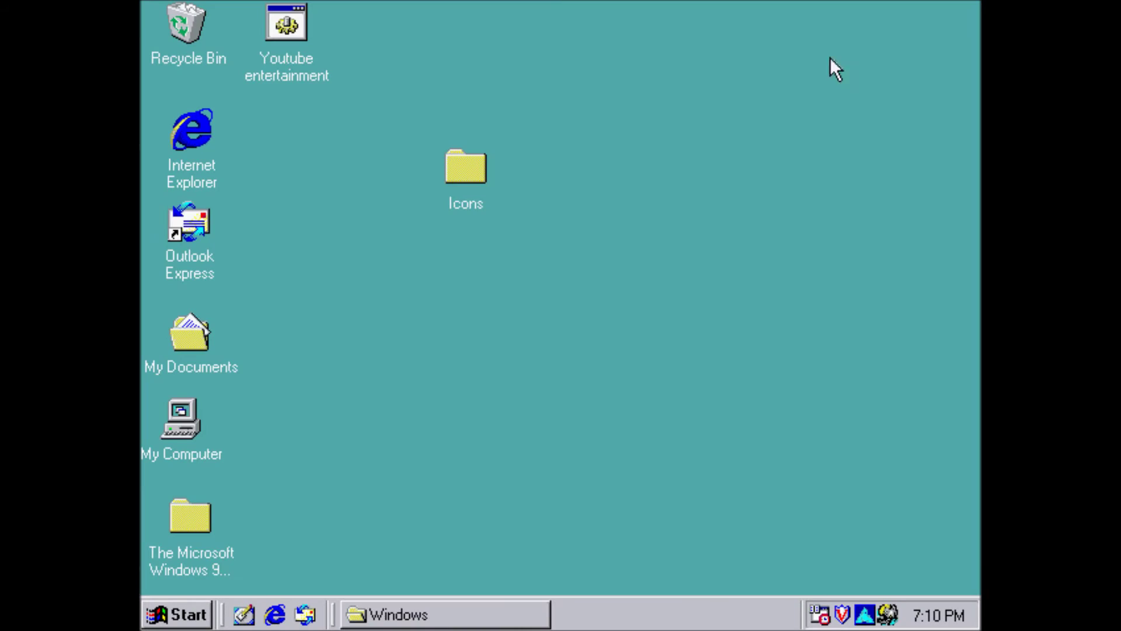
double_click(195, 33)
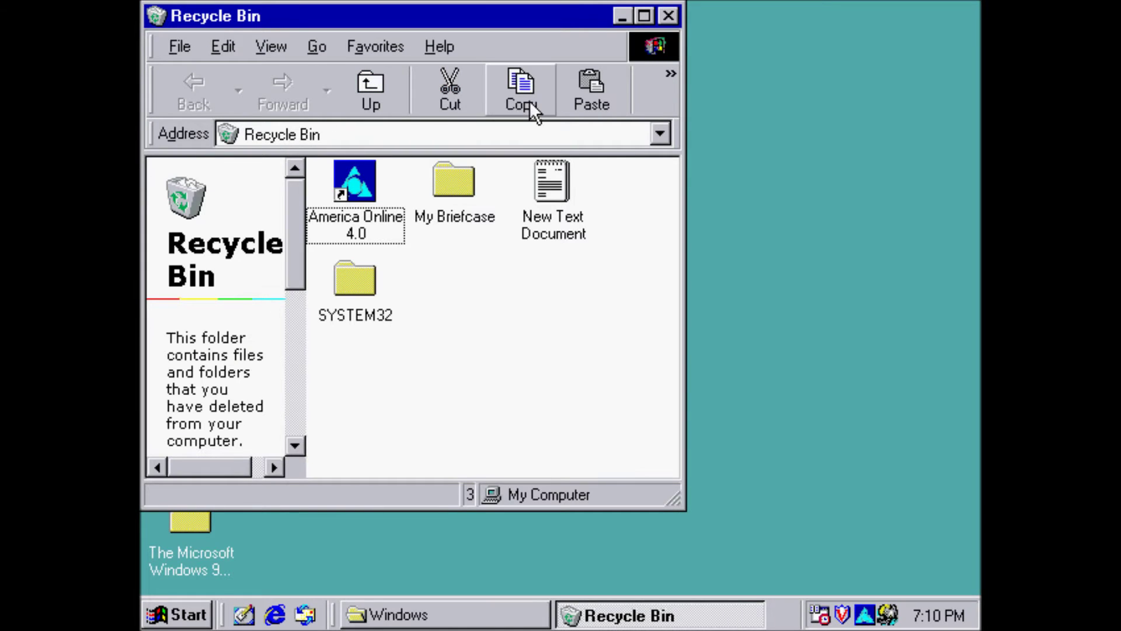
left_click_drag(384, 397, 689, 181)
left_click_drag(640, 421, 326, 169)
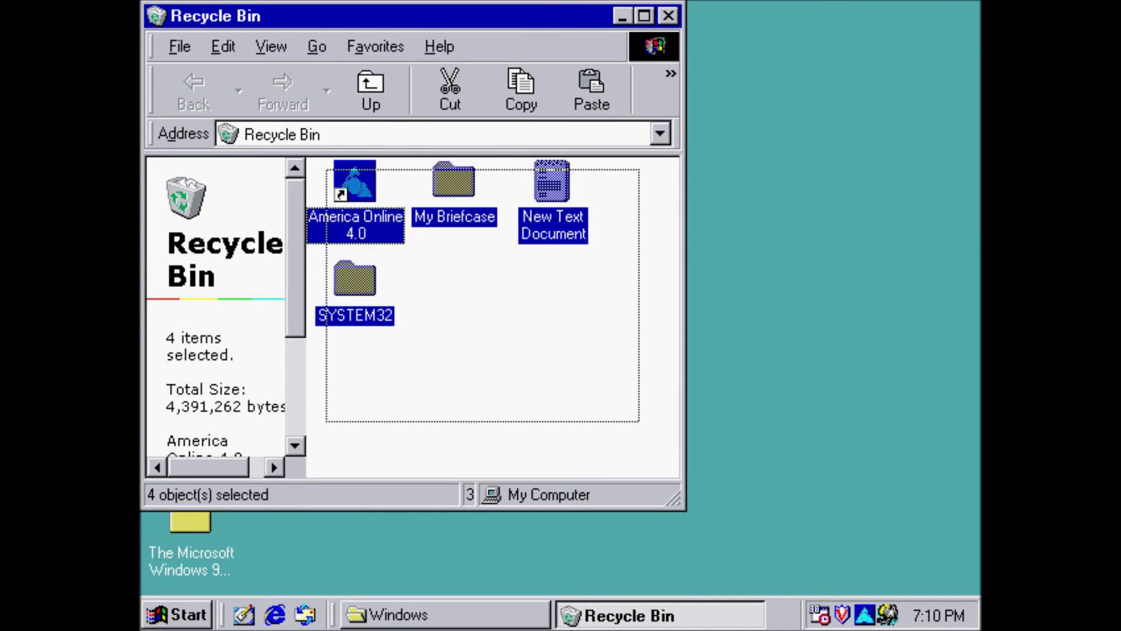
right_click(401, 219)
left_click(406, 304)
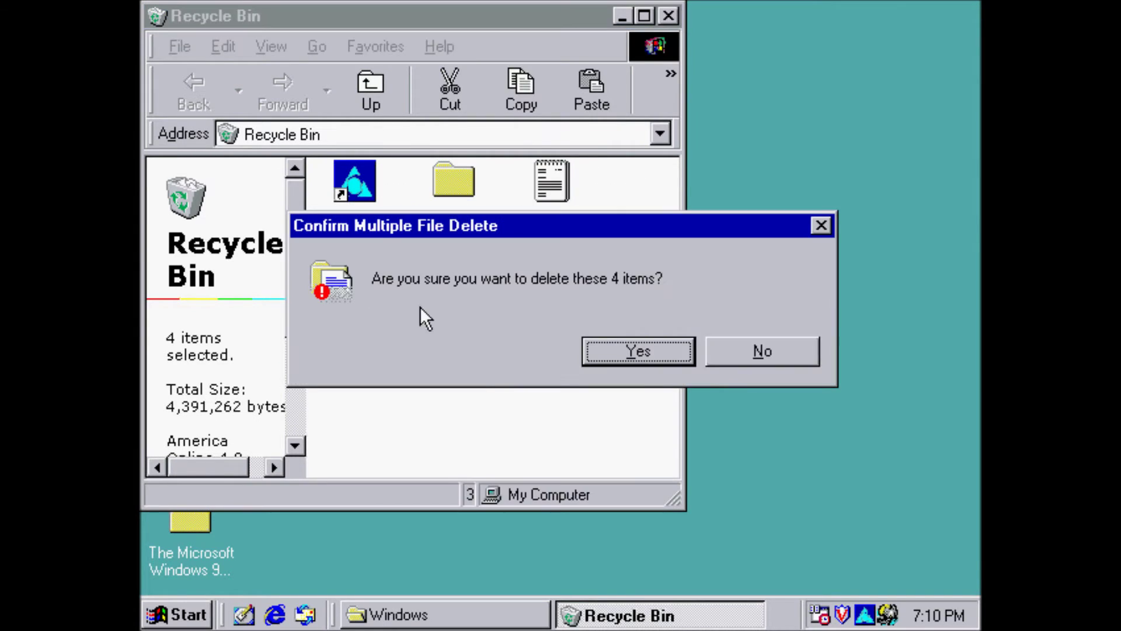
left_click(634, 356)
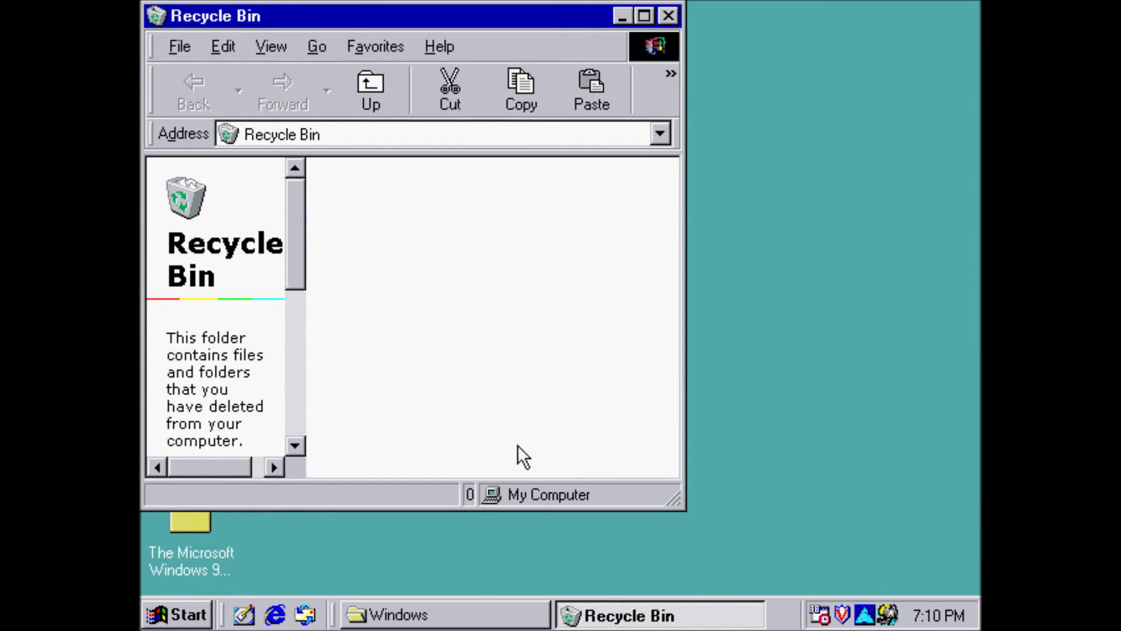
Step: Return to the Windows folder and send the block of folders from Java to Web to the Recycle Bin
left_click(471, 624)
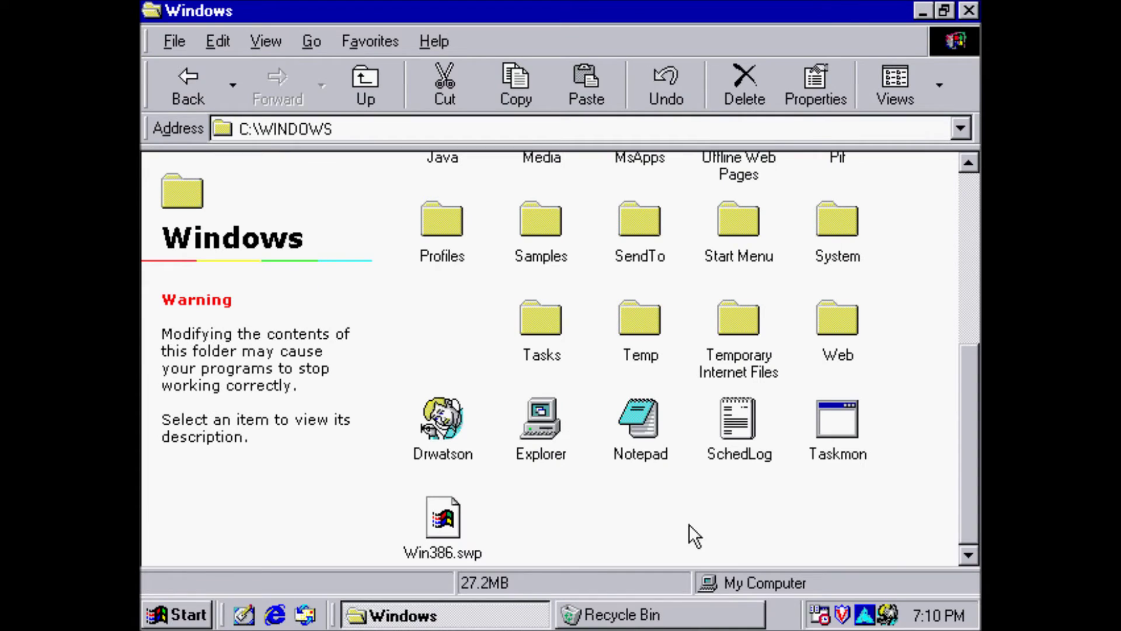
left_click_drag(865, 513, 440, 226)
right_click(482, 294)
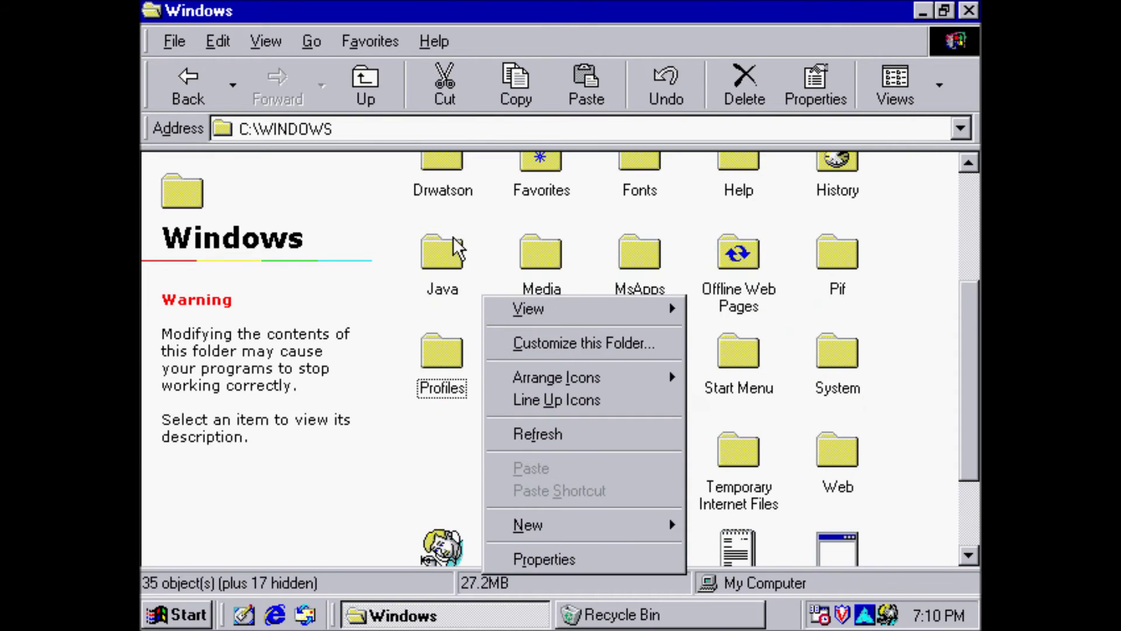
left_click(453, 240)
left_click_drag(917, 494, 409, 245)
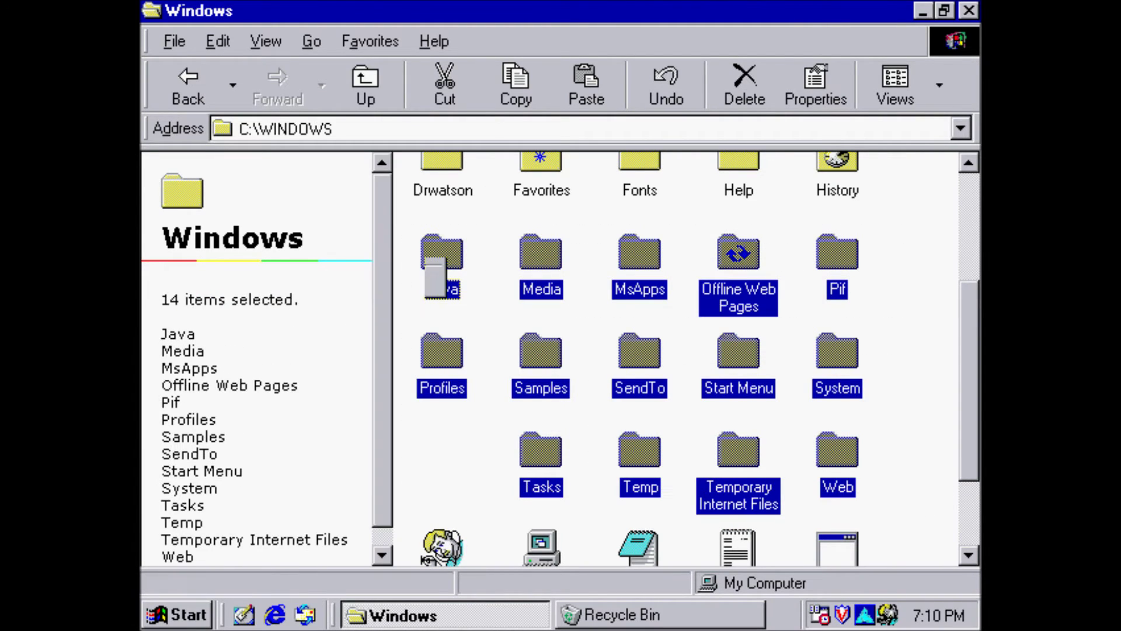
right_click(427, 257)
left_click(460, 488)
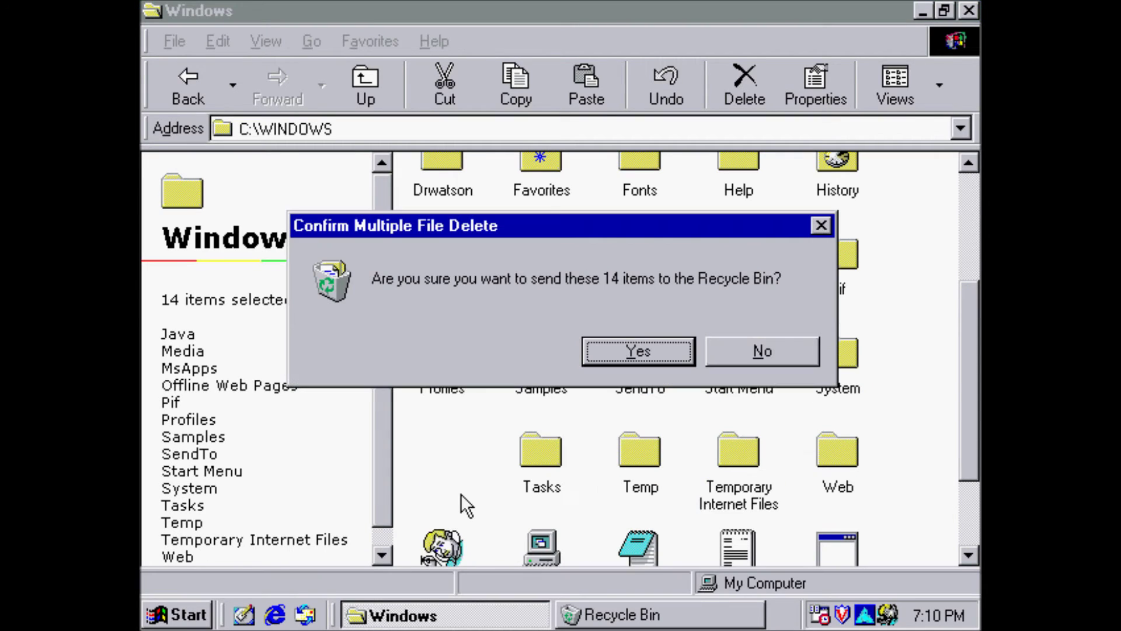
key("Return")
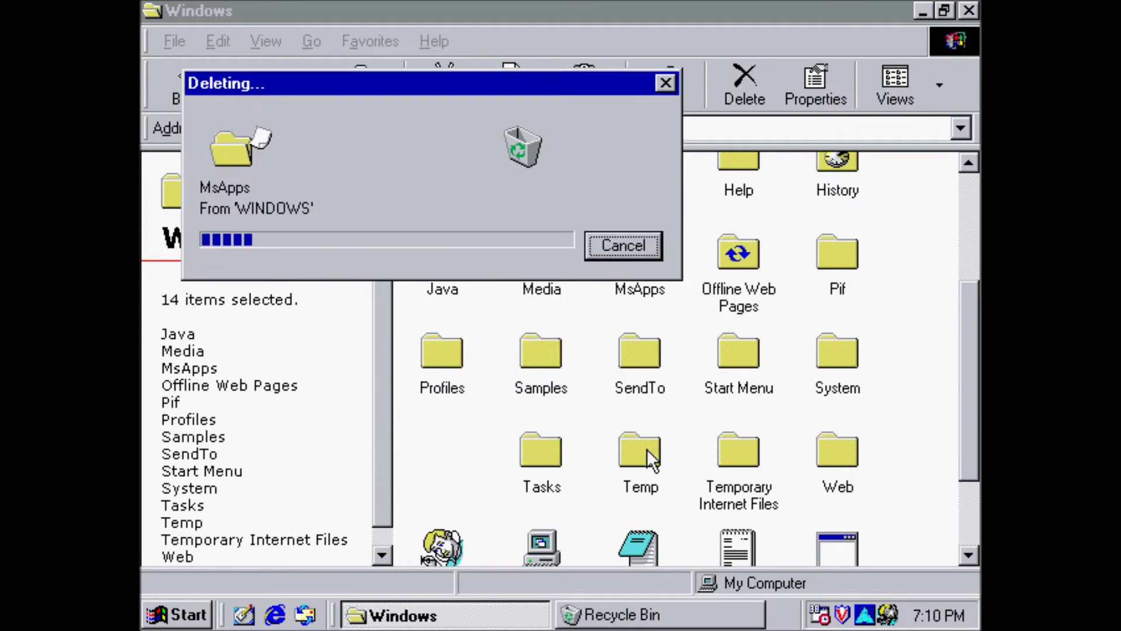
Step: Acknowledge the notices about required system folders, decline deleting the Web folder, and clear the remaining selection
left_click(526, 352)
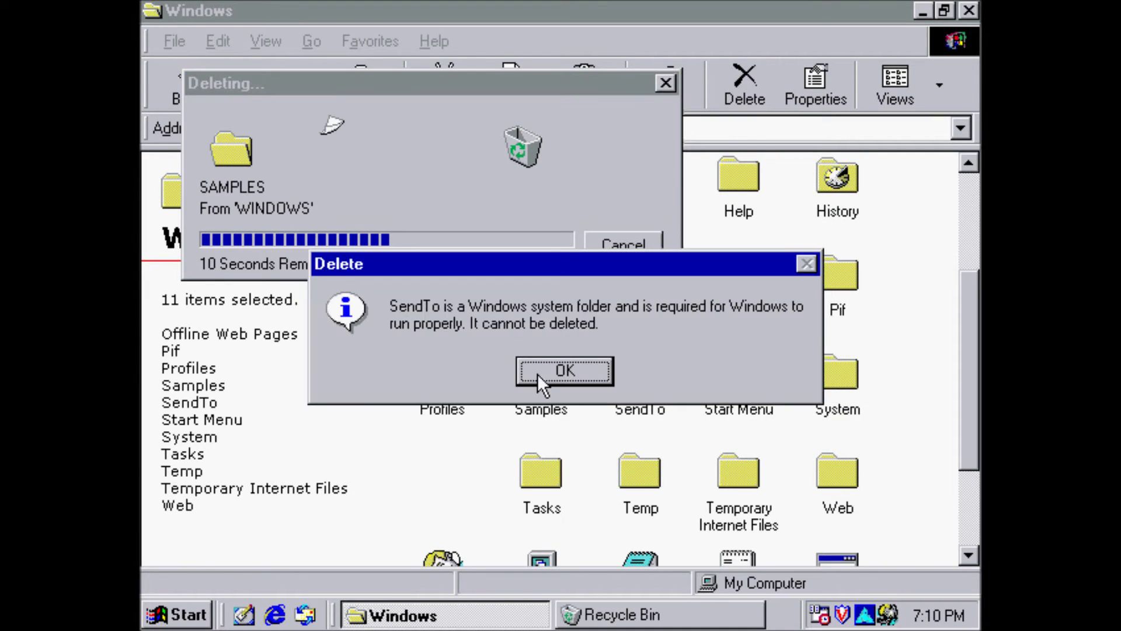
left_click(563, 368)
left_click(607, 381)
left_click(599, 378)
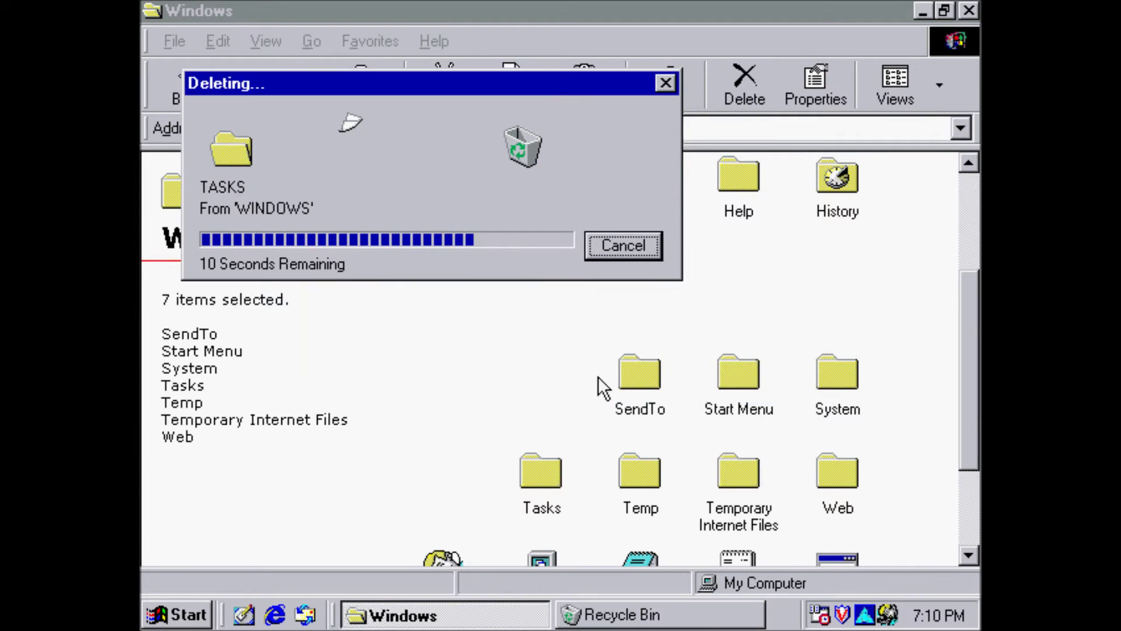
left_click(649, 392)
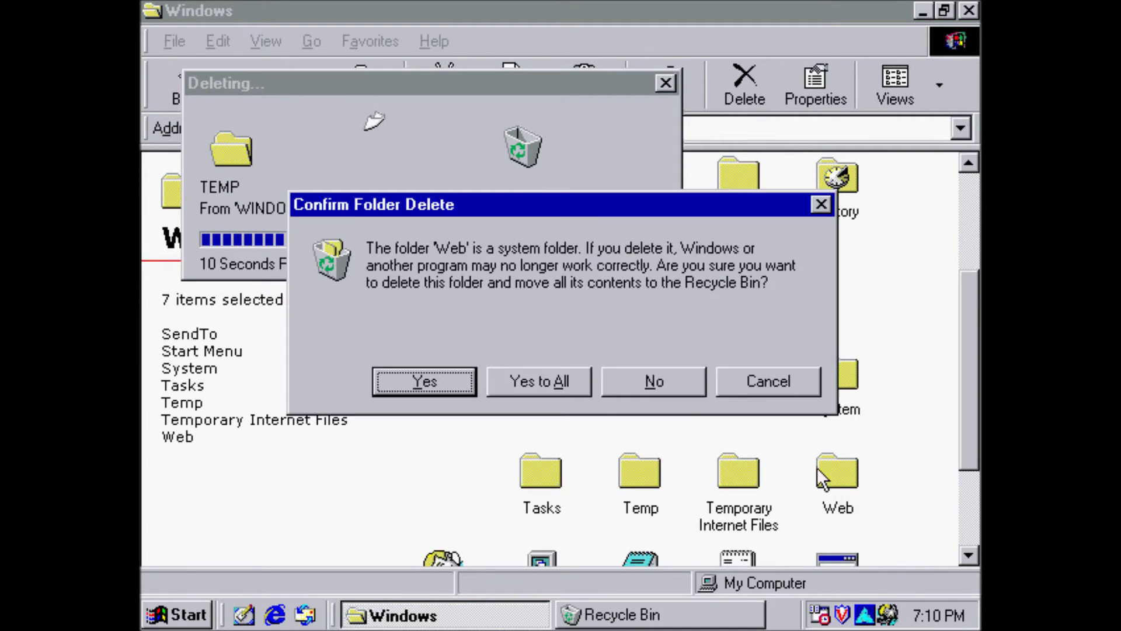
left_click(678, 390)
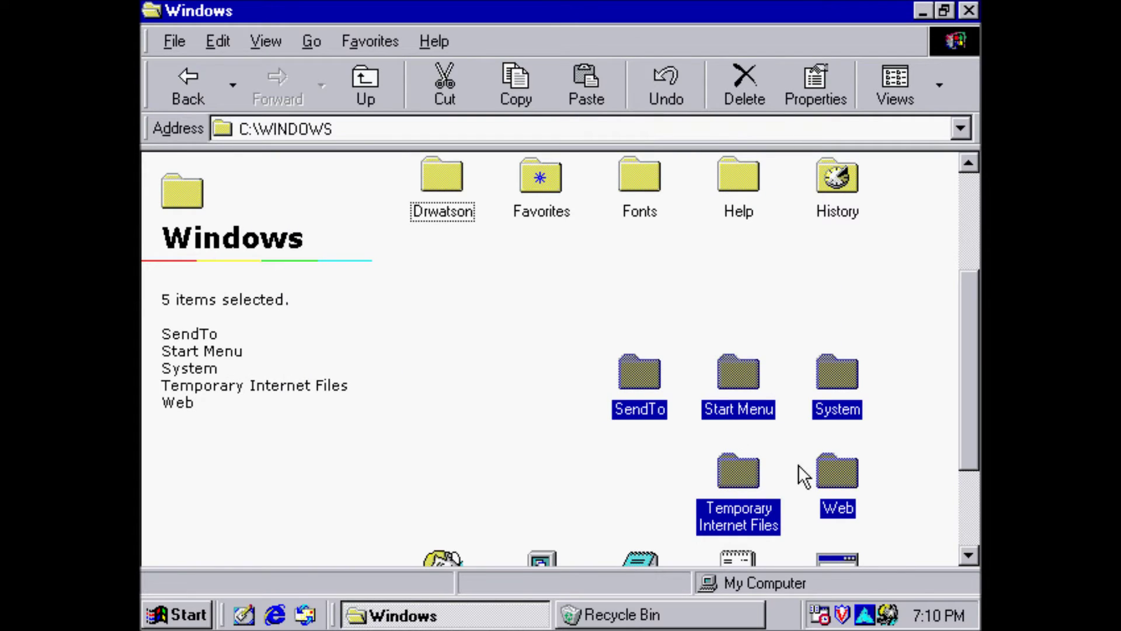
left_click(921, 468)
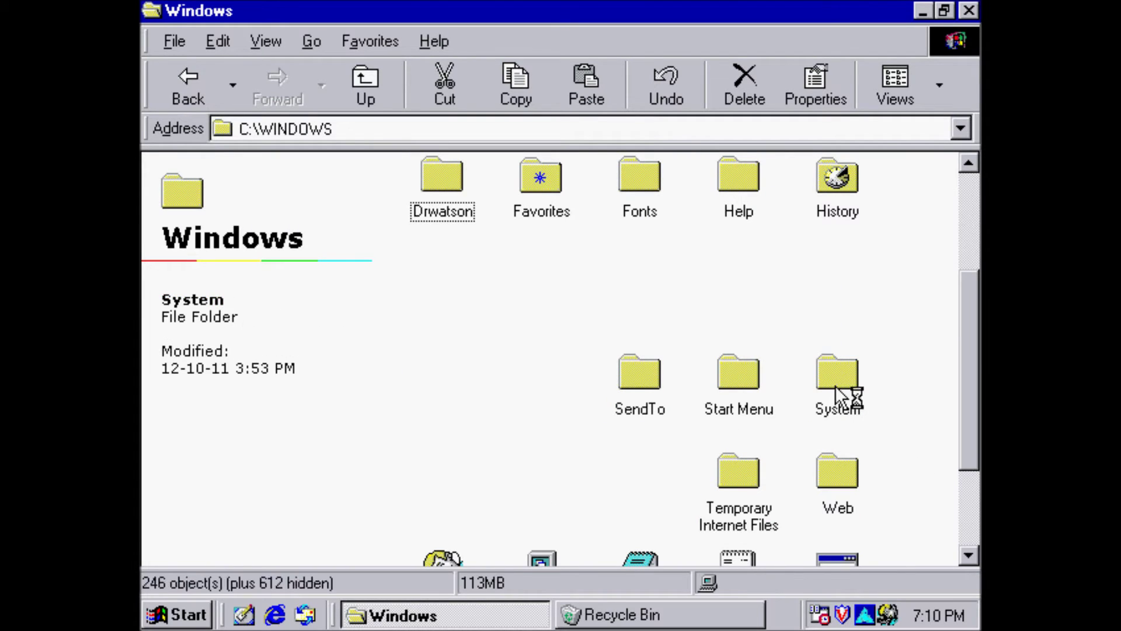
Step: Open the System folder, show its files, and send a block of 120 items ending at Membg to the Recycle Bin
double_click(835, 386)
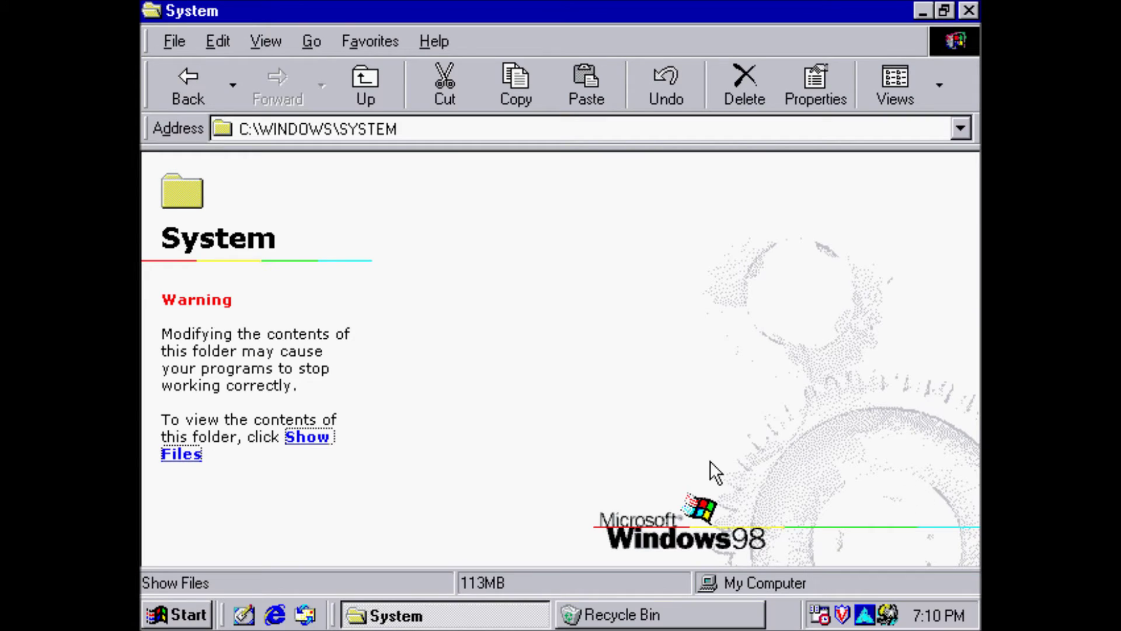
left_click(321, 444)
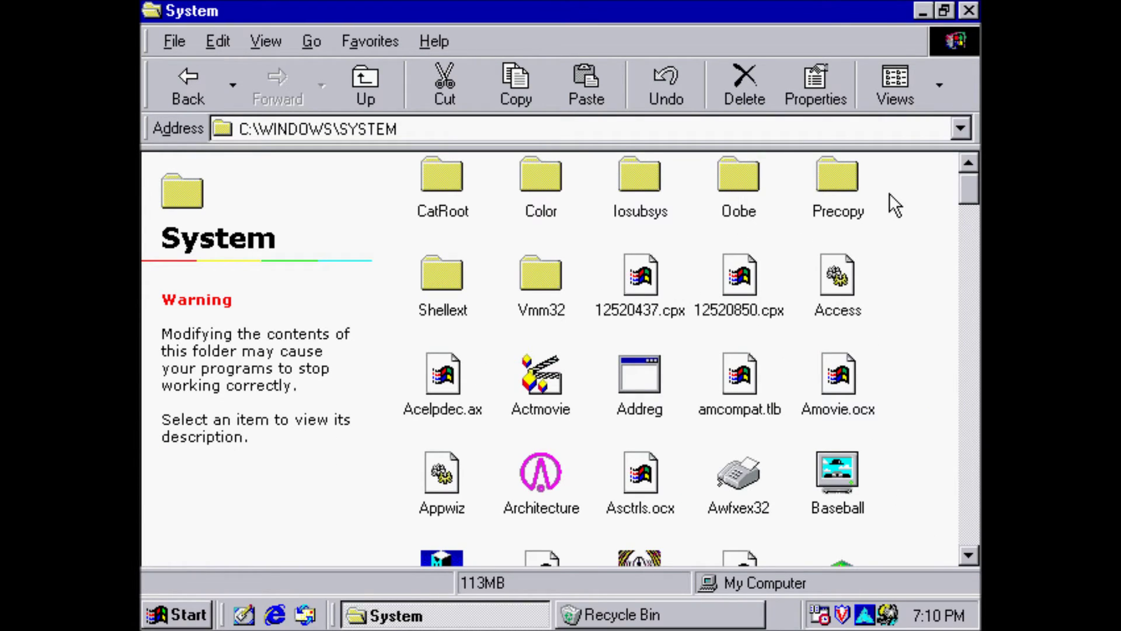
left_click_drag(889, 195, 281, 451)
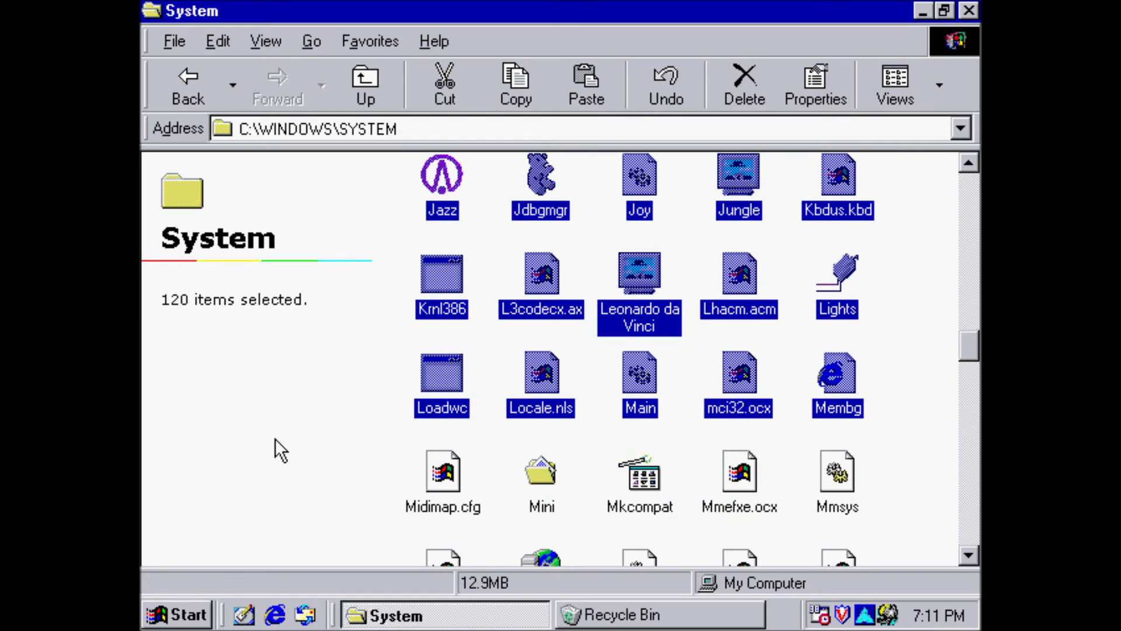
right_click(651, 321)
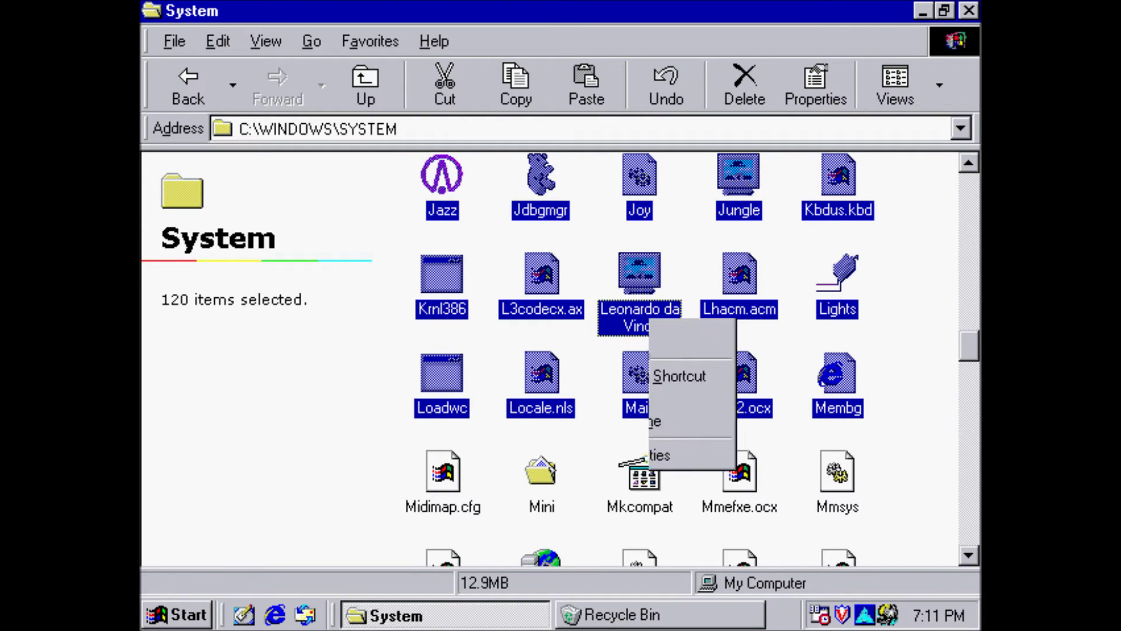
left_click(753, 523)
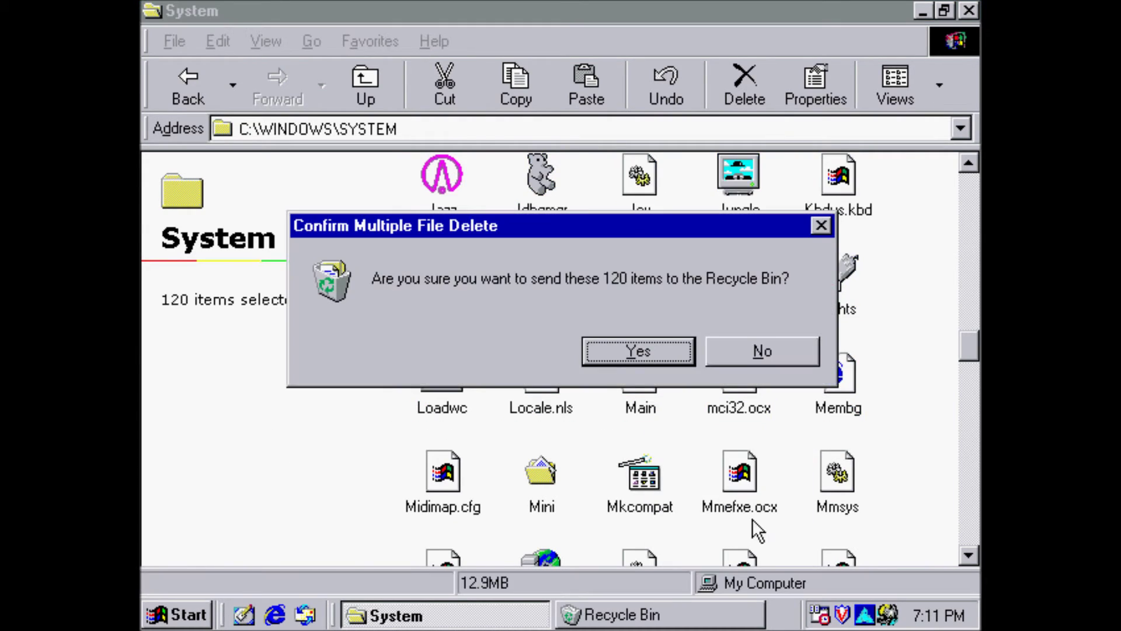
left_click(612, 351)
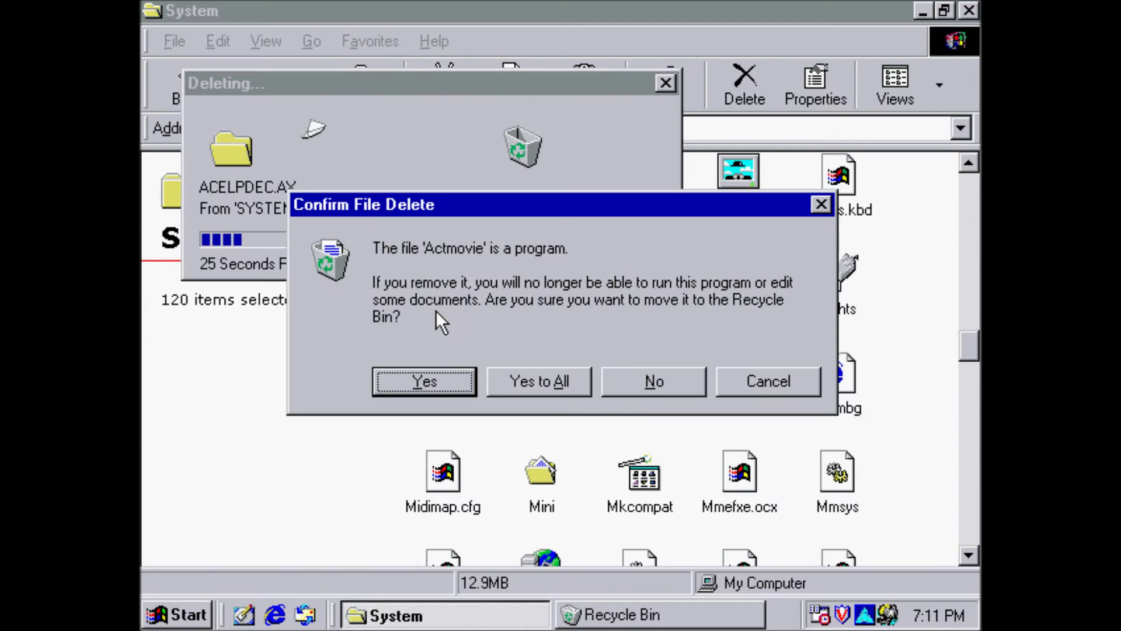
Step: Approve deleting Actmovie, accept all further program deletions, and dismiss the CP_1252 deletion error
left_click(448, 380)
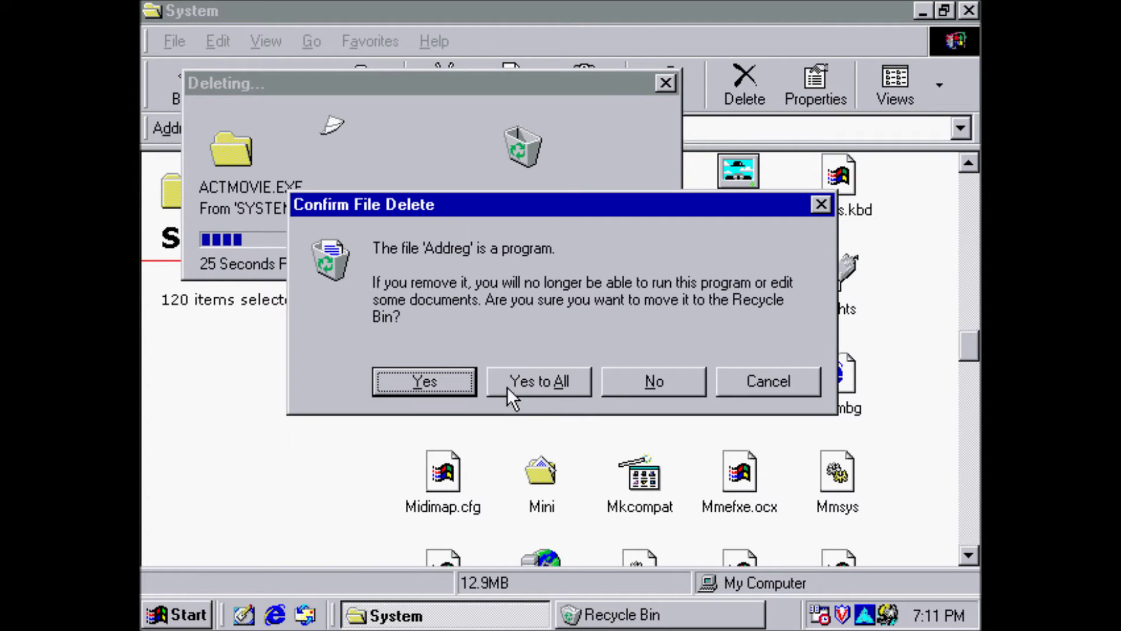
left_click(507, 387)
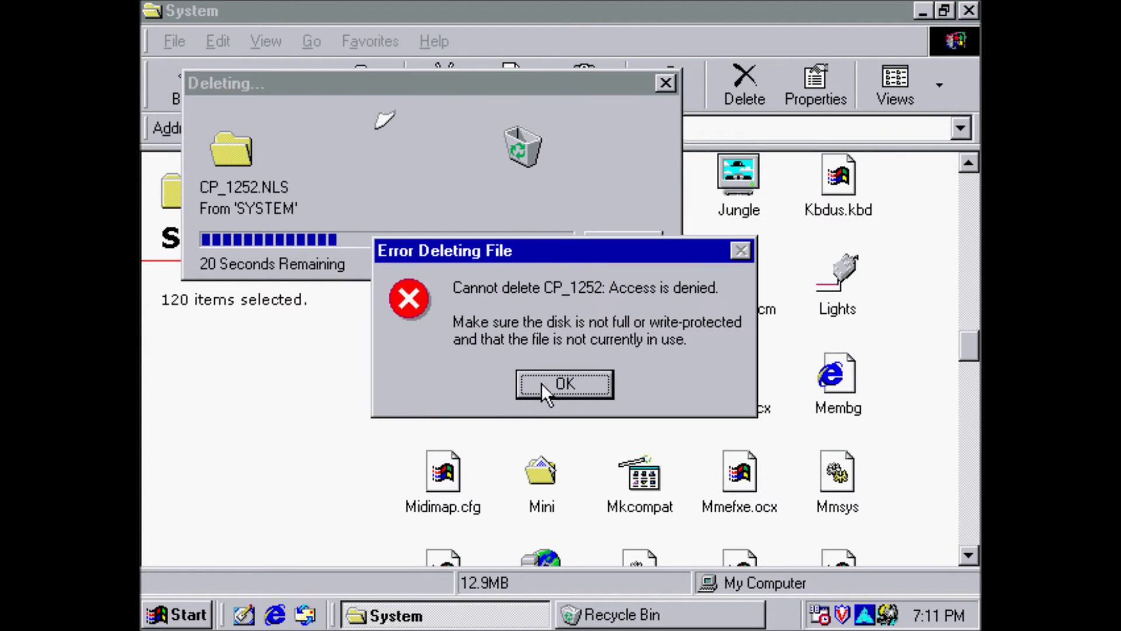
left_click(541, 383)
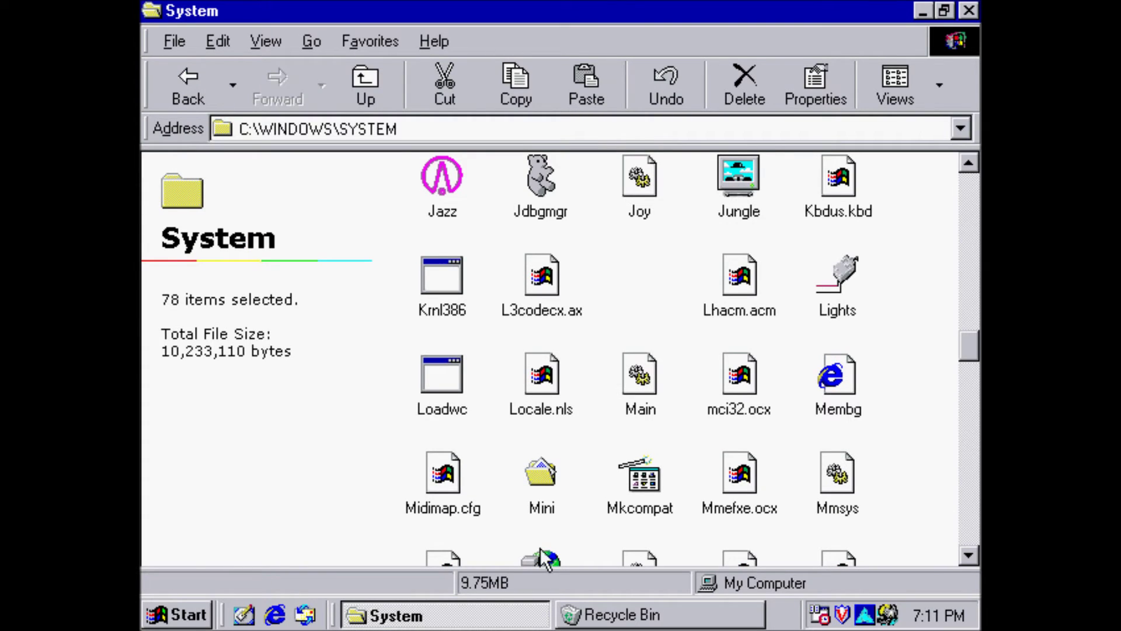
Step: Send the Mkcompat program in the System folder to the Recycle Bin
right_click(663, 505)
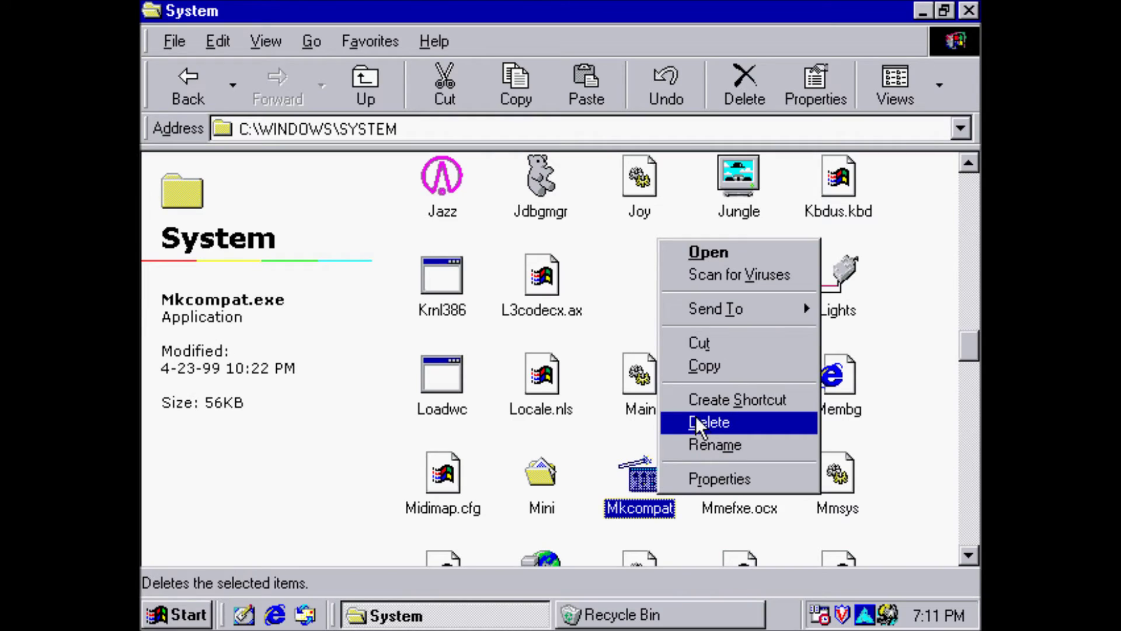
left_click(696, 420)
left_click(629, 383)
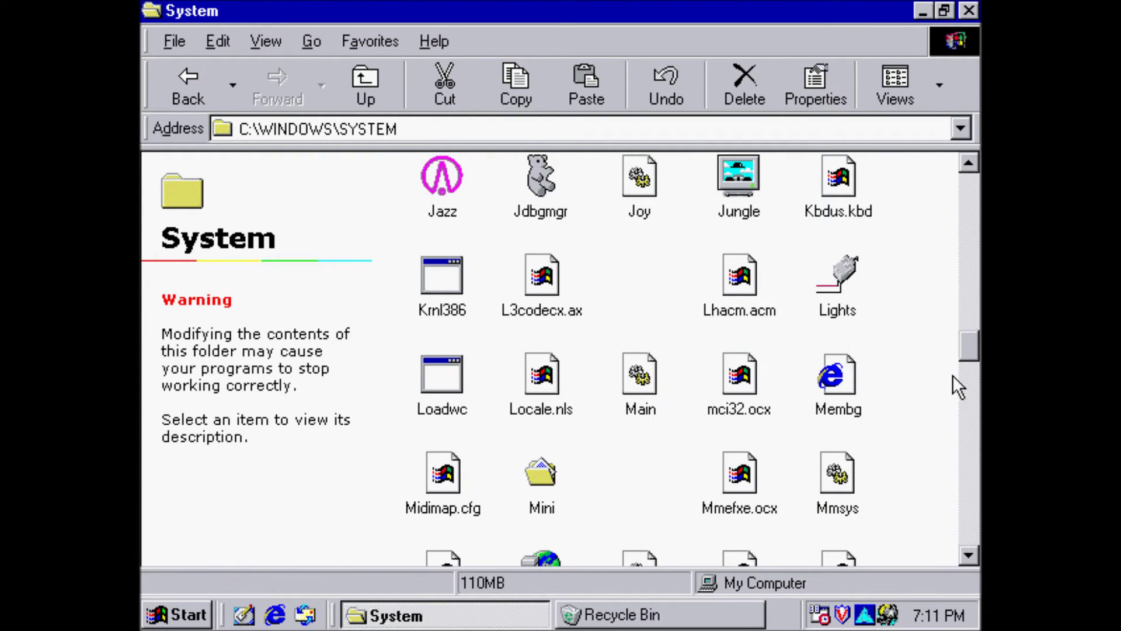
Step: Select 203 items from the end of the System folder back up to CatRoot and try to send them to the Recycle Bin
left_click_drag(974, 365, 967, 555)
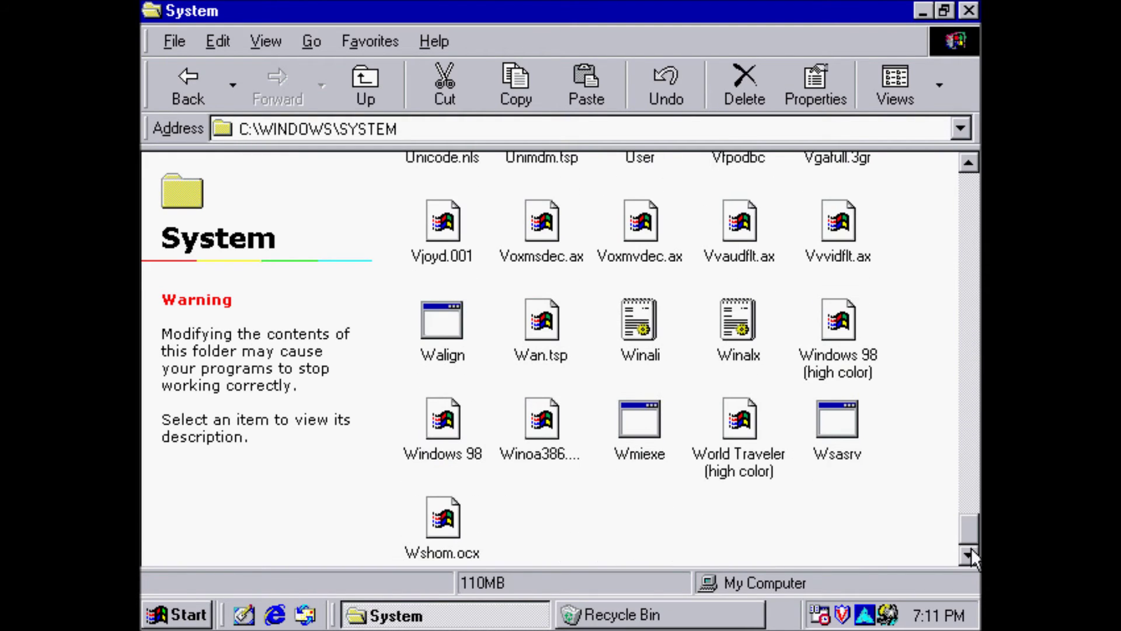
left_click_drag(820, 542, 450, 251)
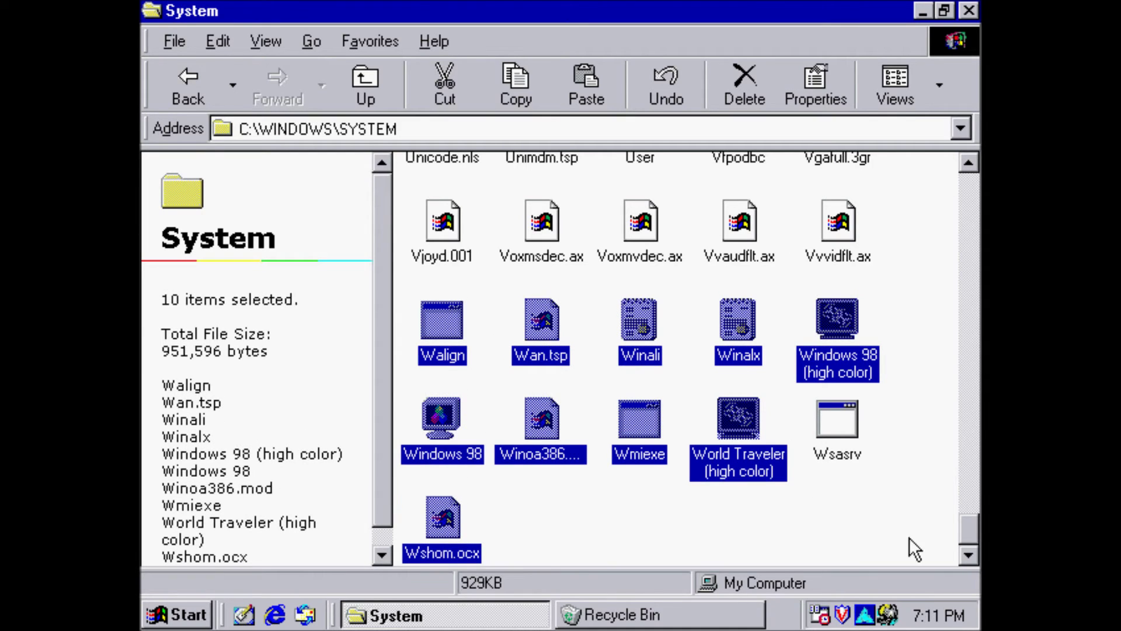
left_click_drag(943, 562, 373, 122)
right_click(444, 173)
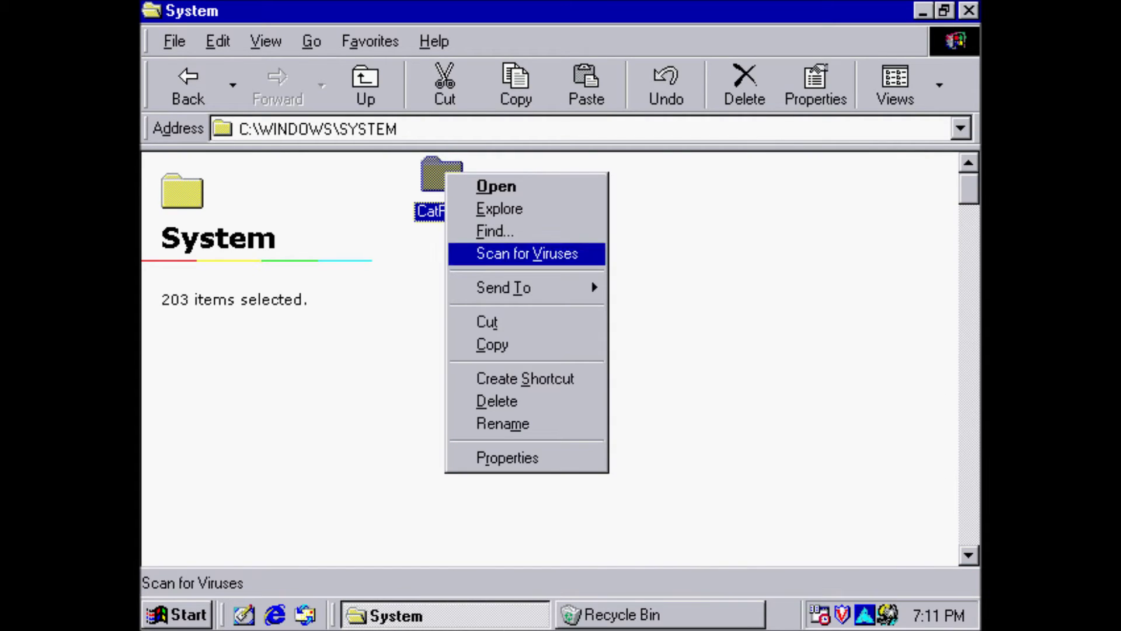
left_click(502, 401)
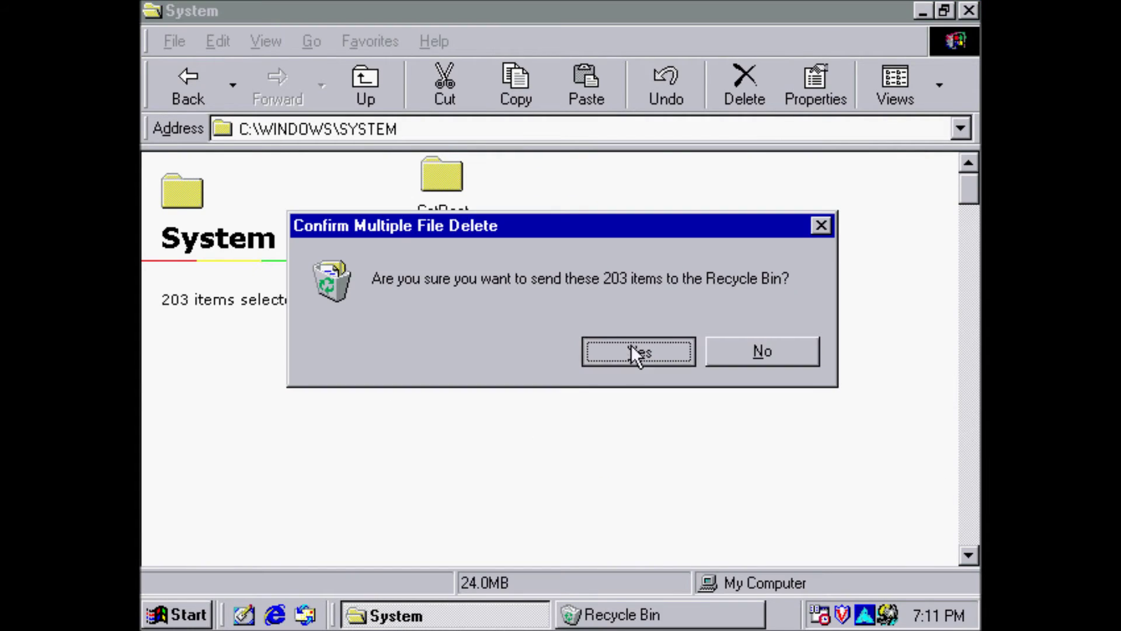
left_click(637, 353)
left_click(546, 389)
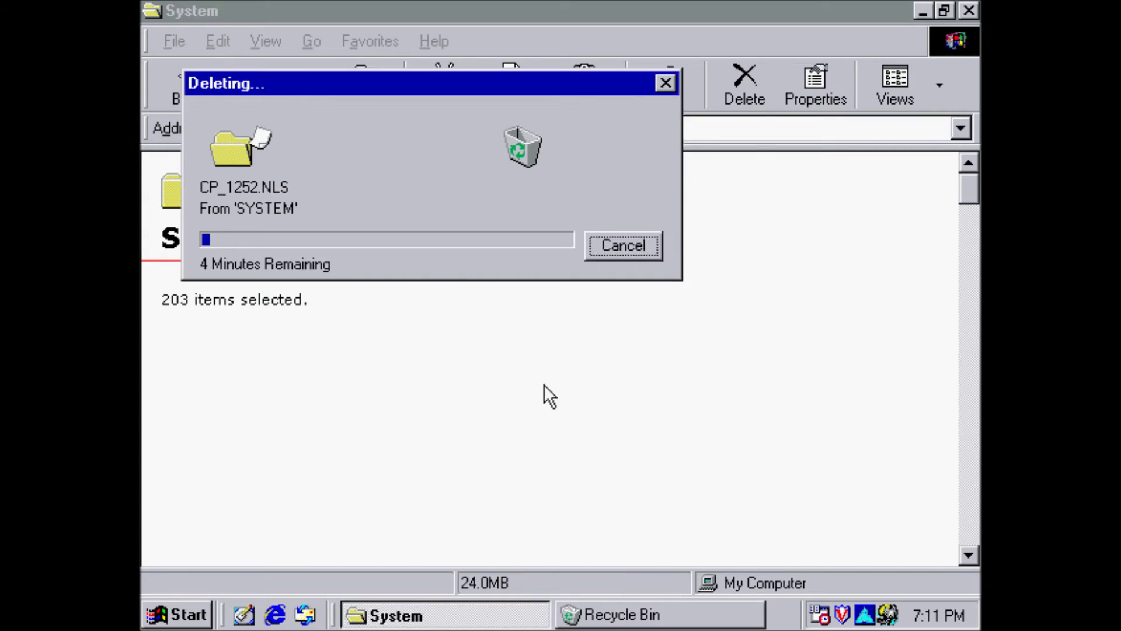
Step: Select a block of 35 System files including Dplaysvr, Eyedog.ocx and Garfield, and send them to the Recycle Bin
left_click_drag(475, 380, 871, 591)
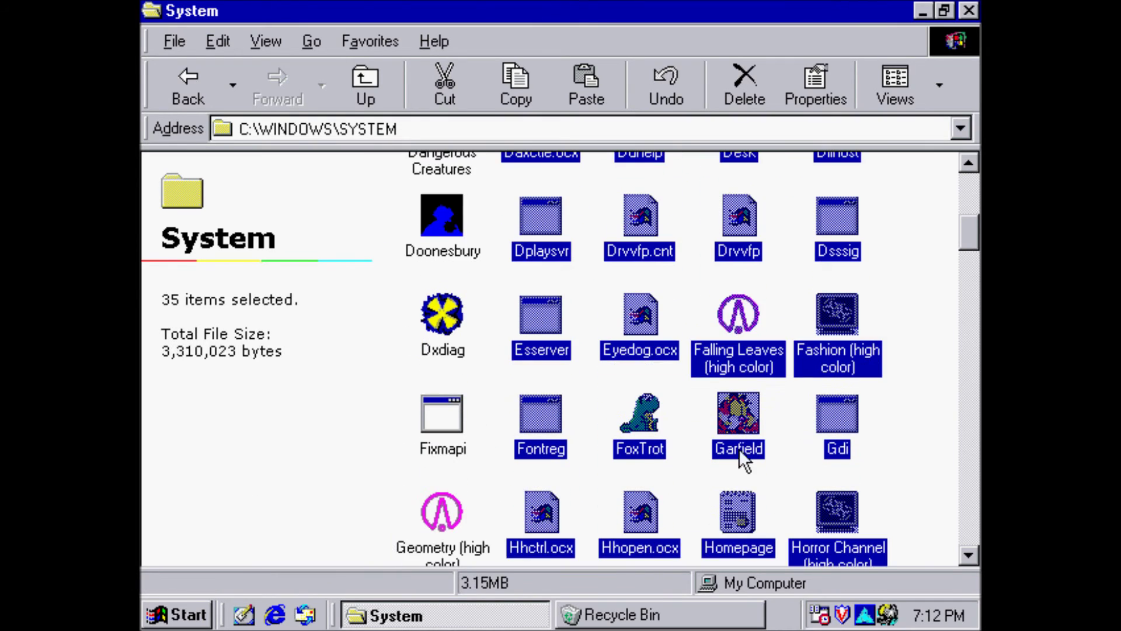
right_click(741, 420)
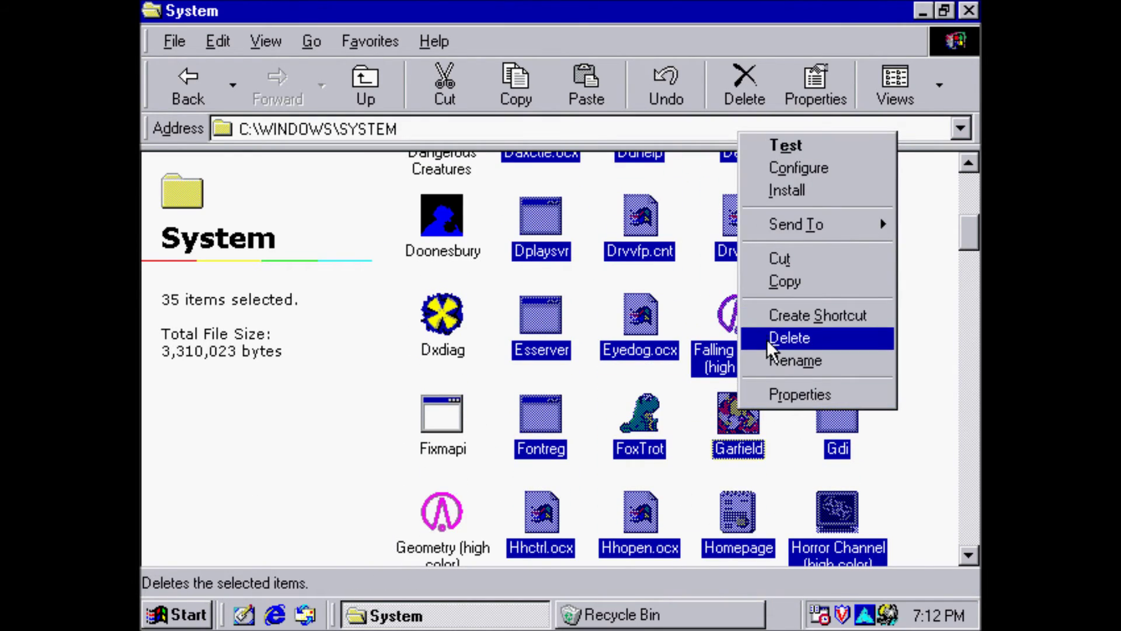
left_click(771, 339)
left_click(639, 351)
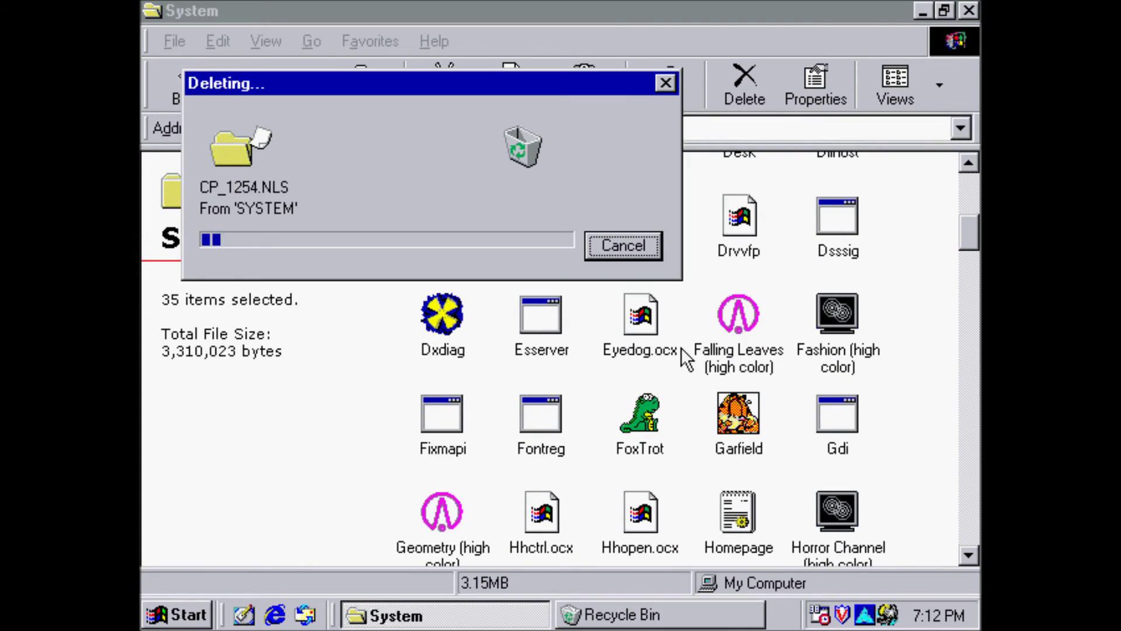
left_click(600, 390)
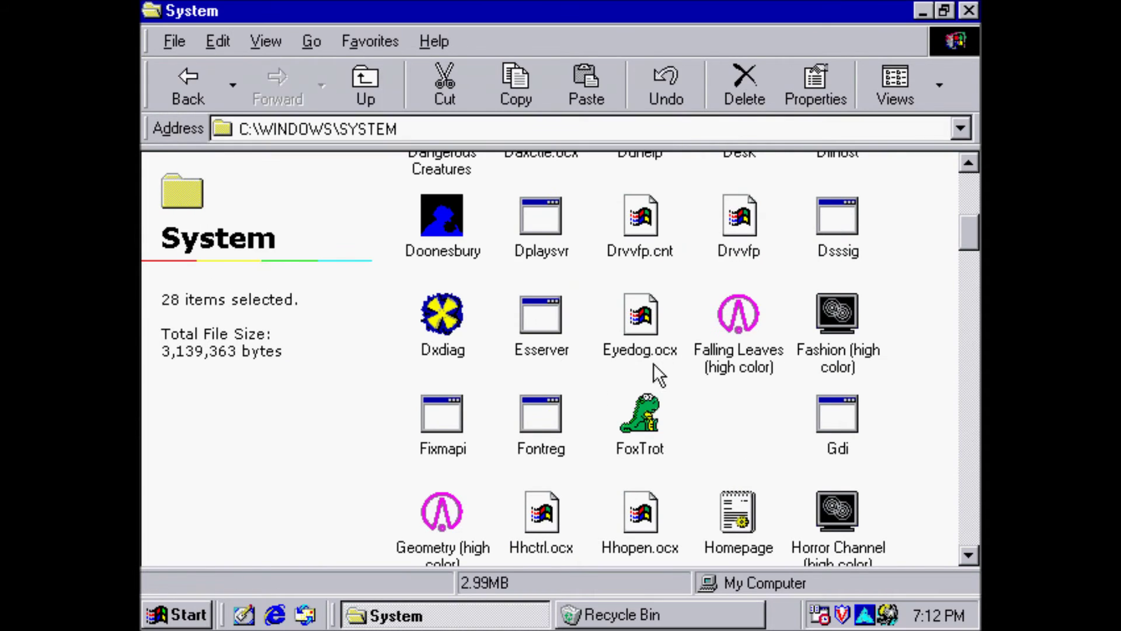
Step: Select 122 items in the System folder, from the Doonesbury row through the Spbanner row, and send them to the Recycle Bin
left_click_drag(892, 208, 426, 576)
left_click_drag(421, 570, 501, 524)
right_click(548, 522)
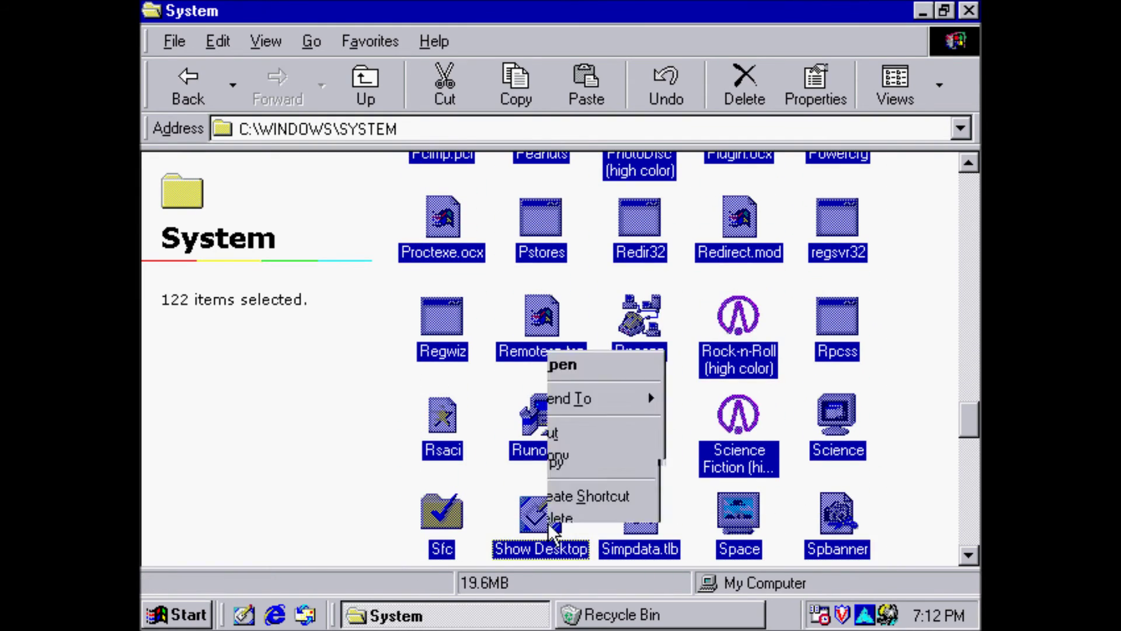
left_click(600, 449)
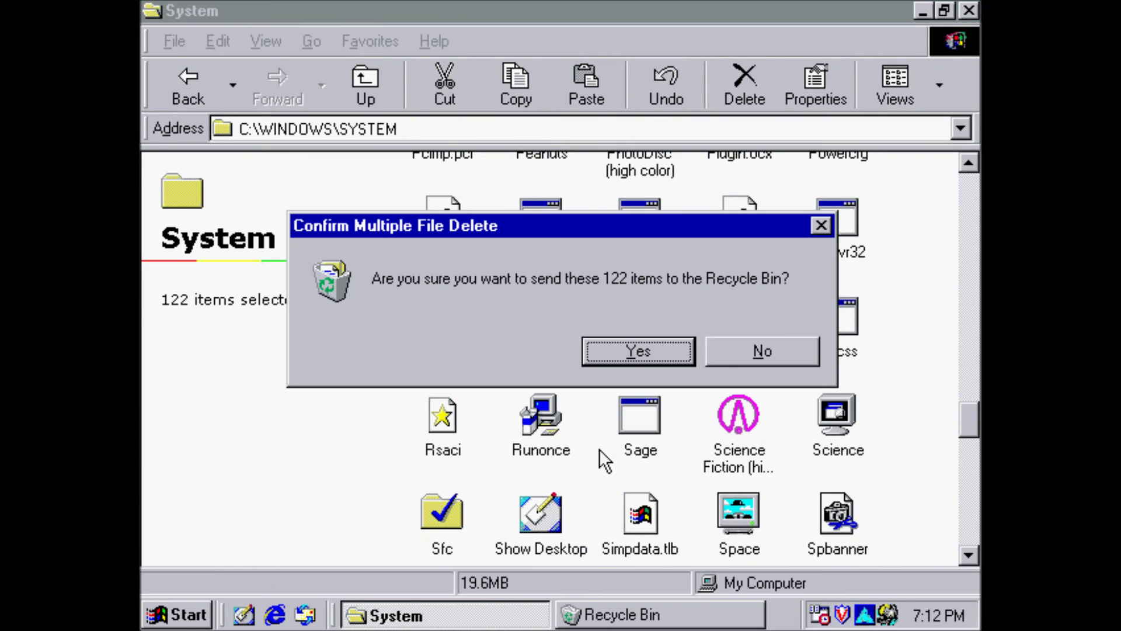
left_click(625, 353)
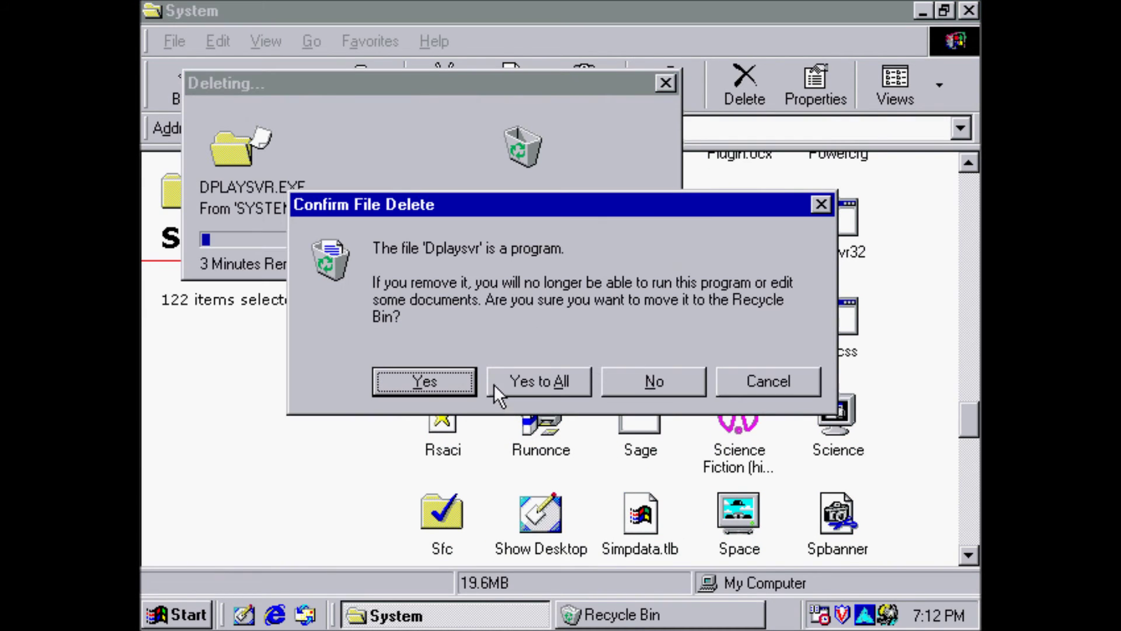
Step: Approve deleting Dplaysvr and all further programs, and dismiss the deletion errors for GDI and KRNL386
left_click(531, 381)
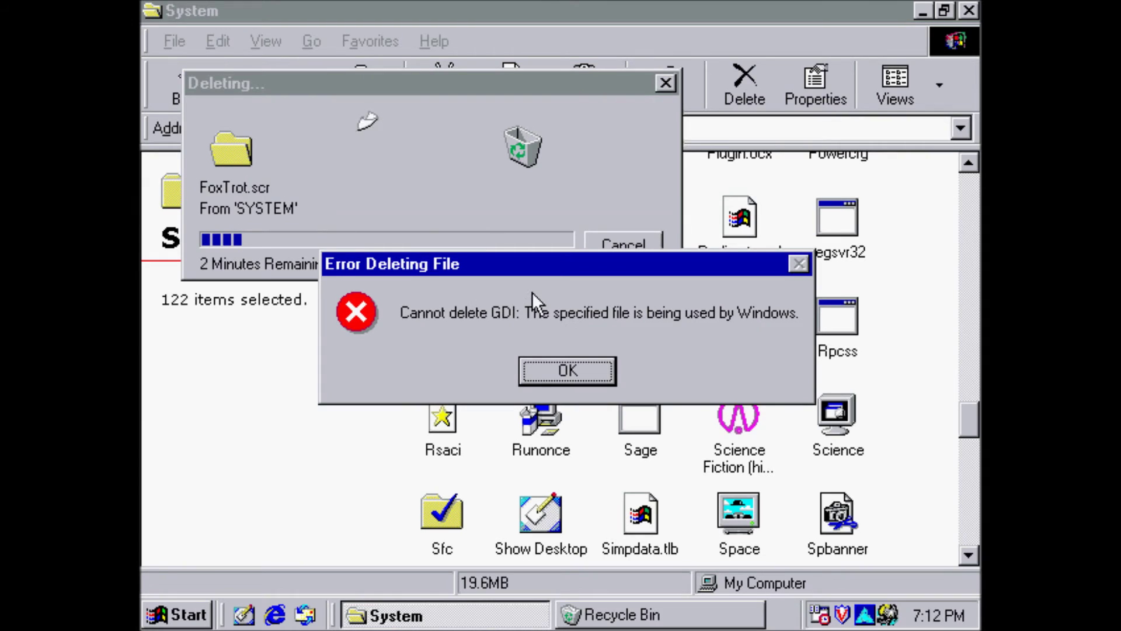
left_click(567, 368)
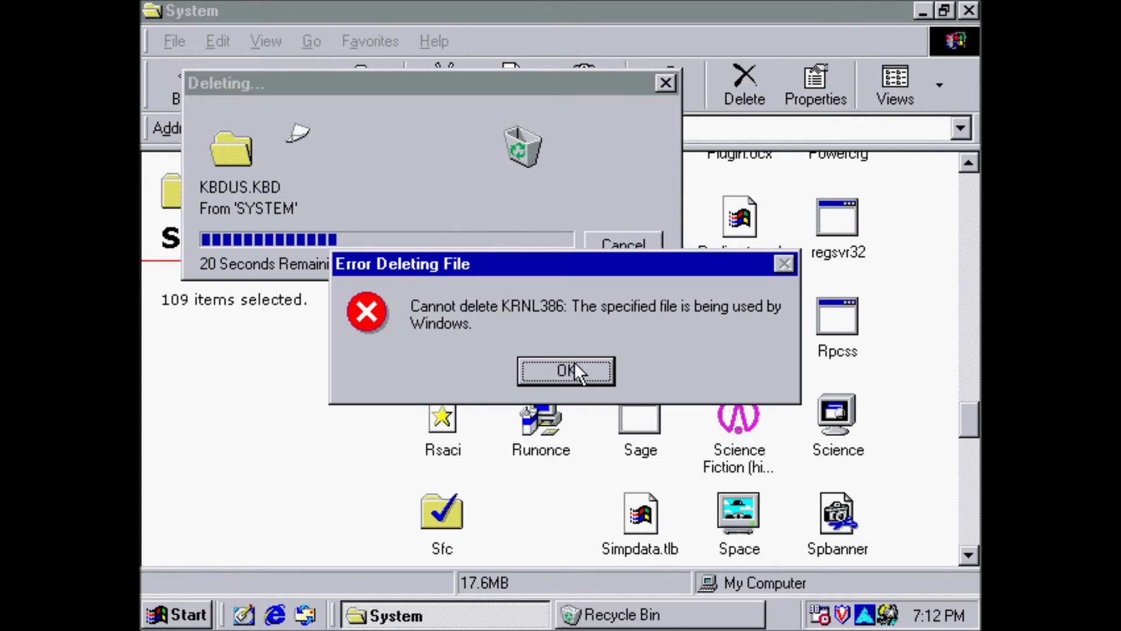
left_click(573, 367)
left_click(573, 368)
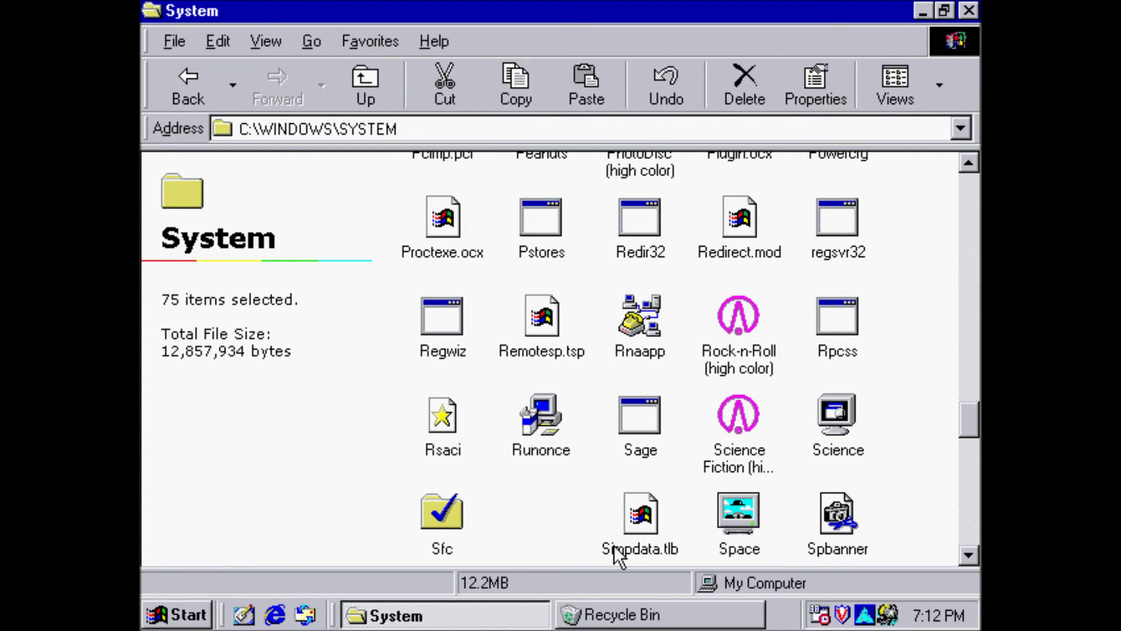
Step: Select all 107 items in the Recycle Bin and permanently delete them
left_click(642, 614)
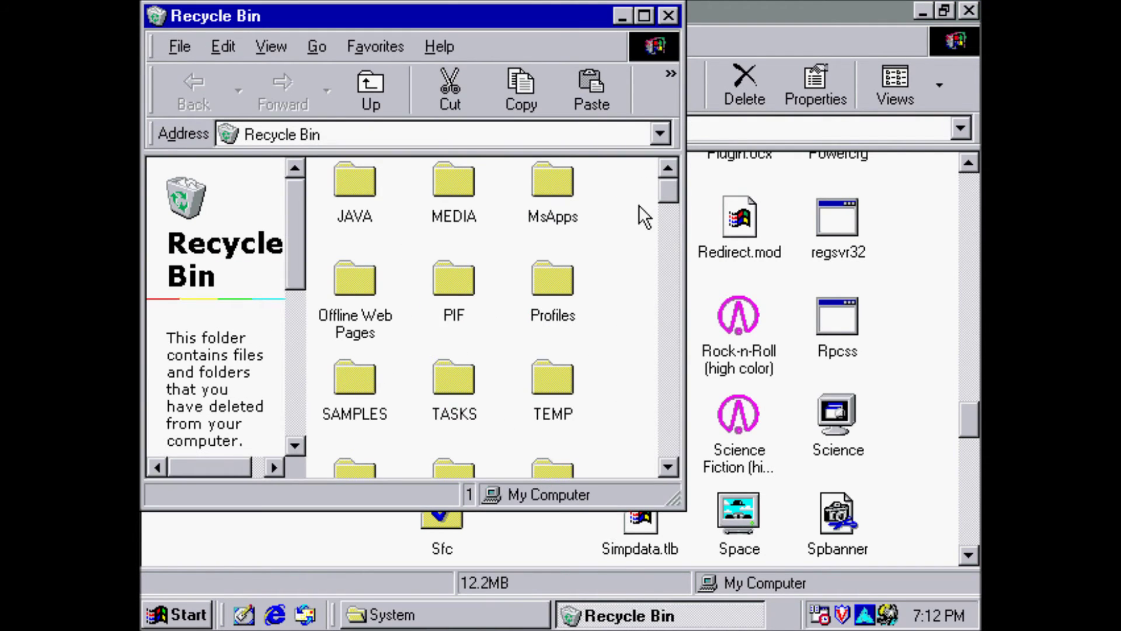
left_click_drag(615, 183, 325, 540)
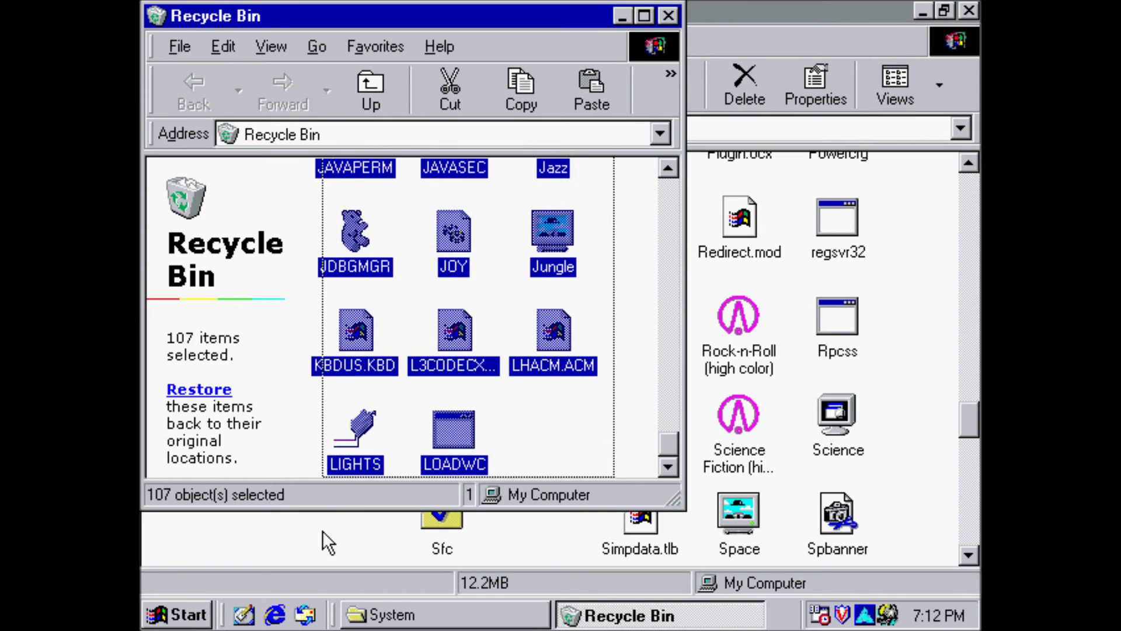
left_click_drag(459, 360, 473, 345)
right_click(471, 339)
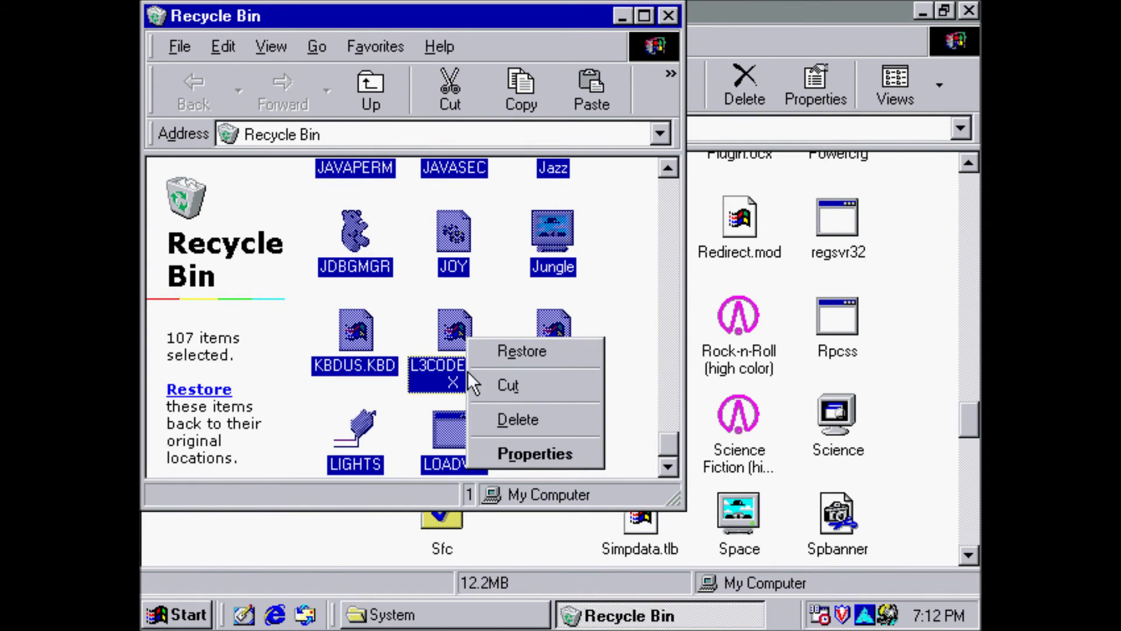
left_click(481, 422)
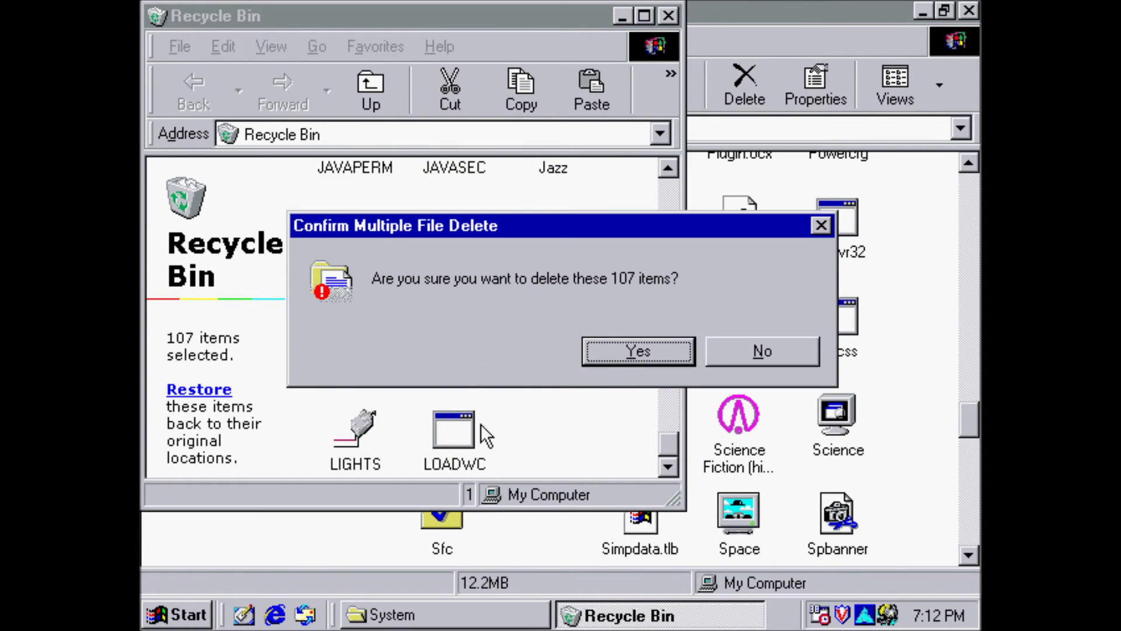
left_click(613, 359)
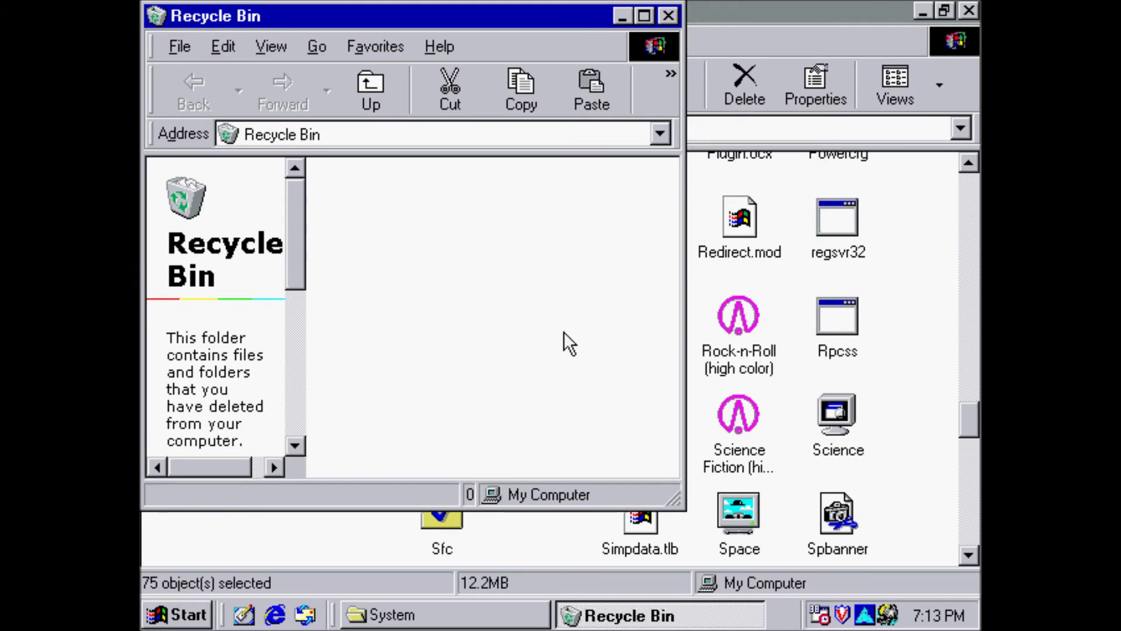
Step: Run Empty Recycle Bin and close the Recycle Bin window
left_click_drag(300, 231, 299, 425)
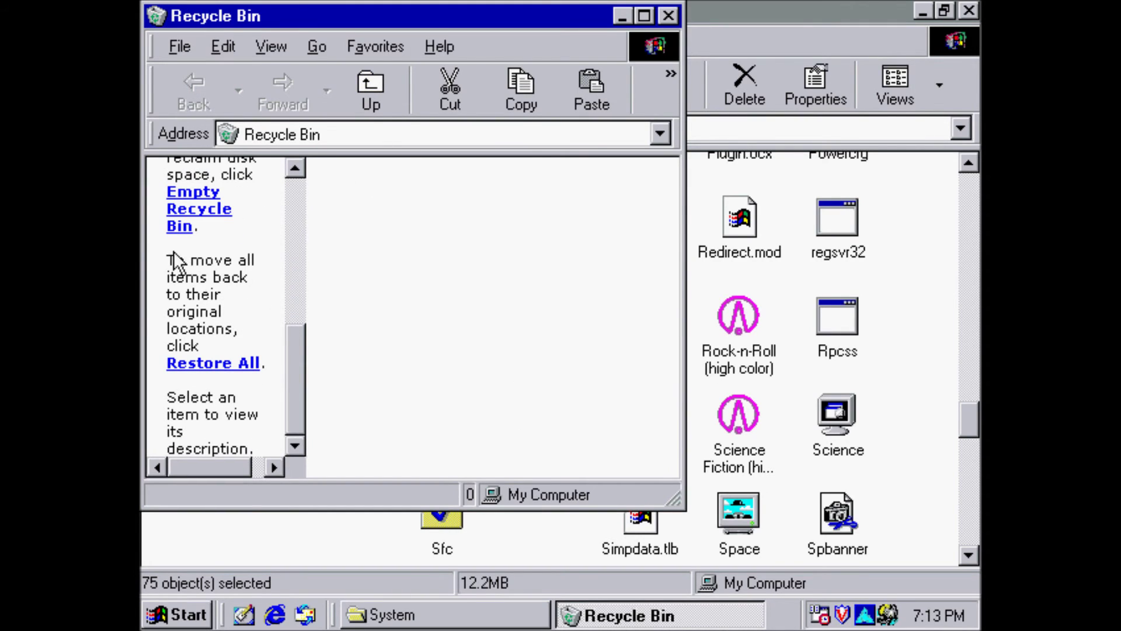
left_click(188, 226)
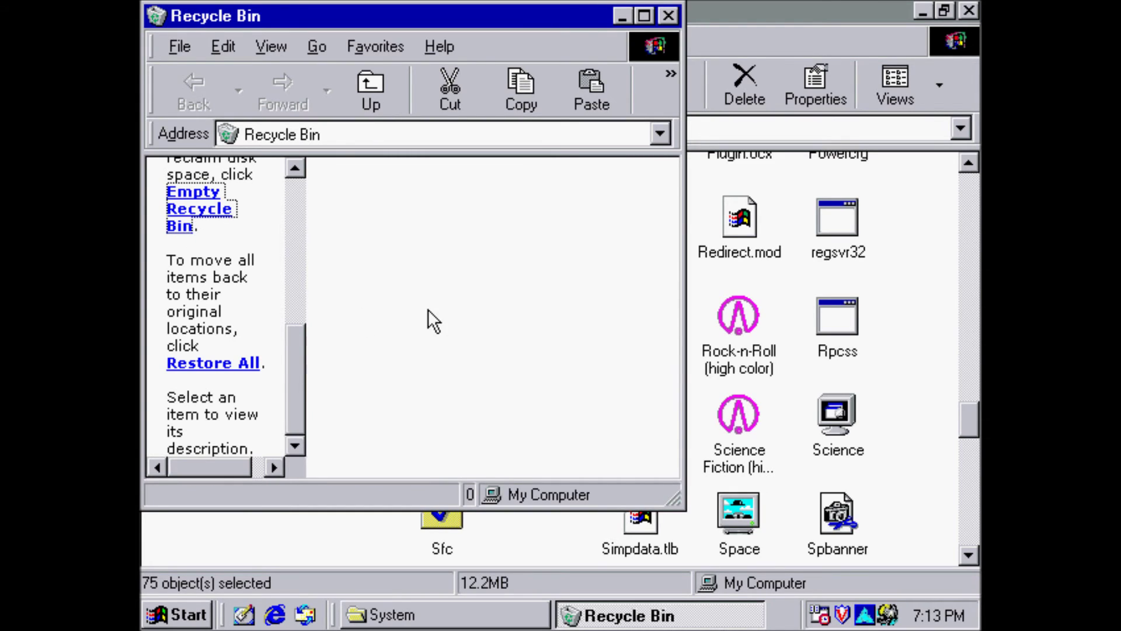
left_click(666, 16)
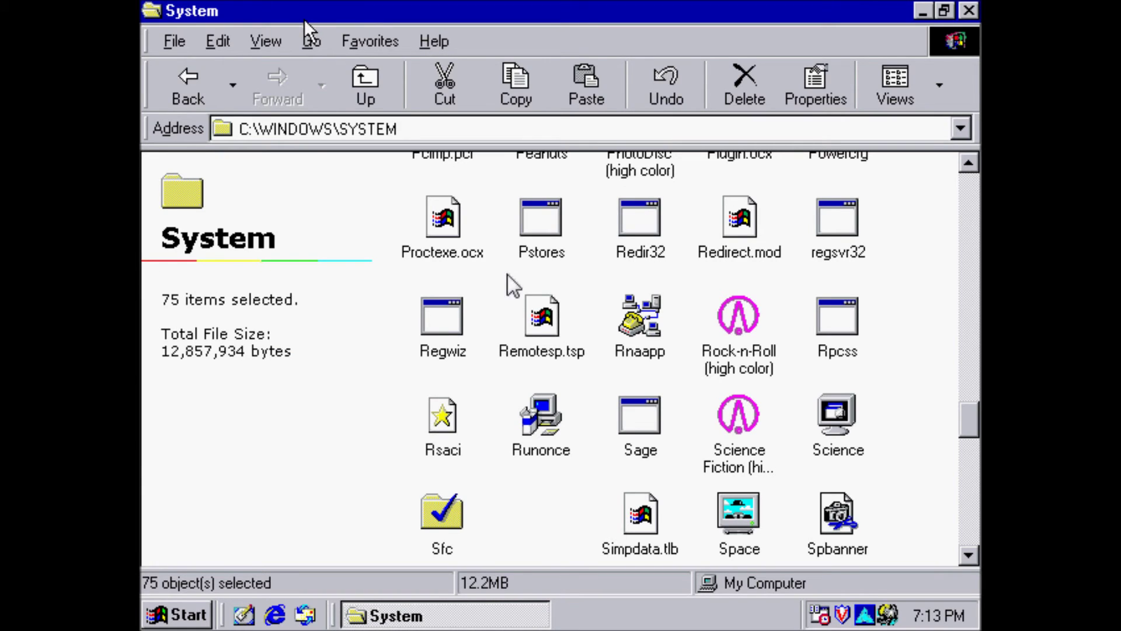
Step: Release the faXcooL_win_98_se_bootable.iso image from the virtual CD drive and restart Windows 98
left_click(257, 0)
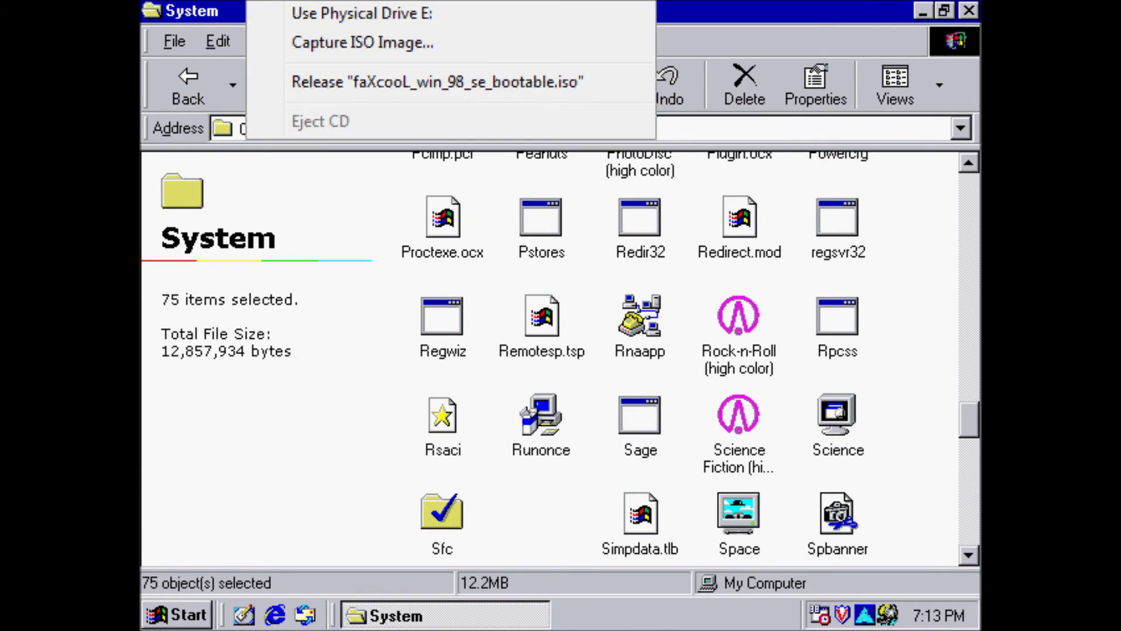
left_click(313, 76)
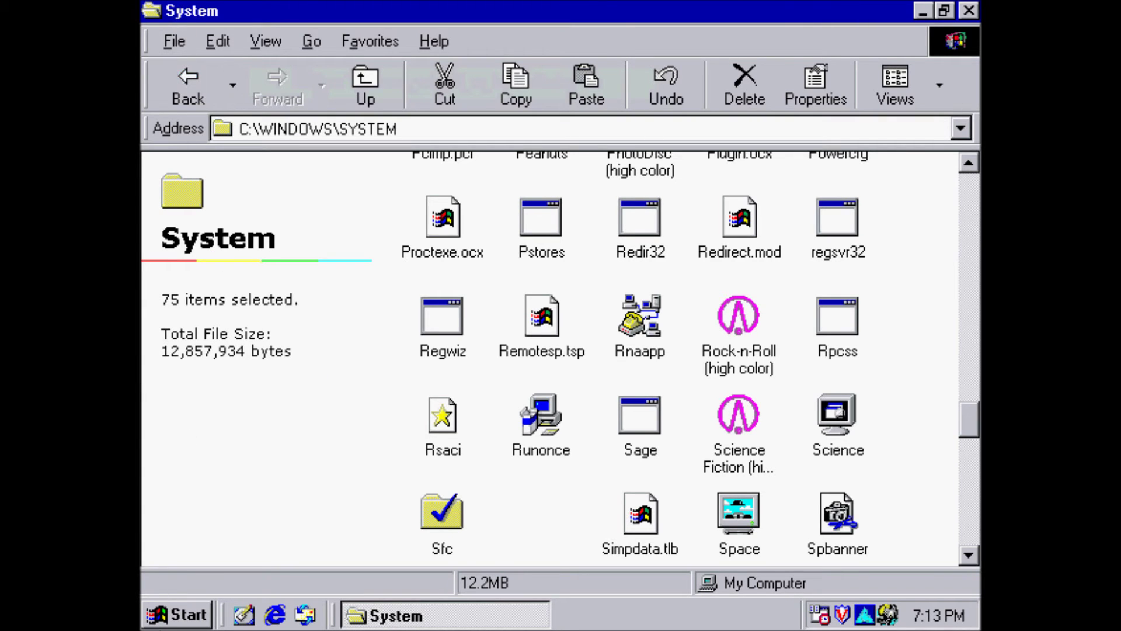
left_click(162, 622)
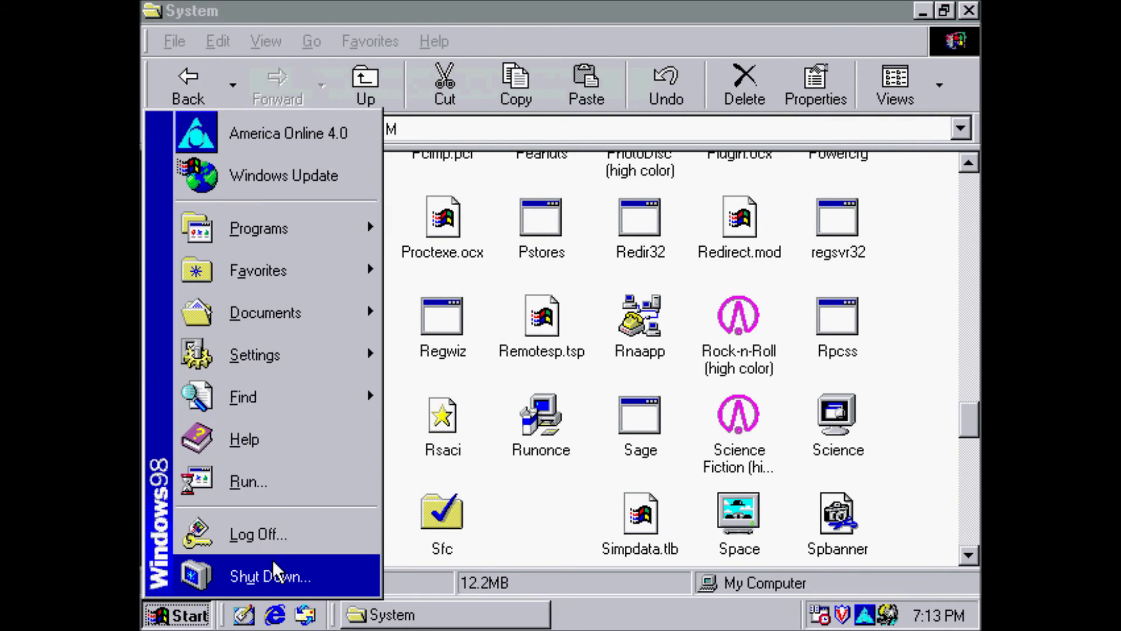
left_click(263, 575)
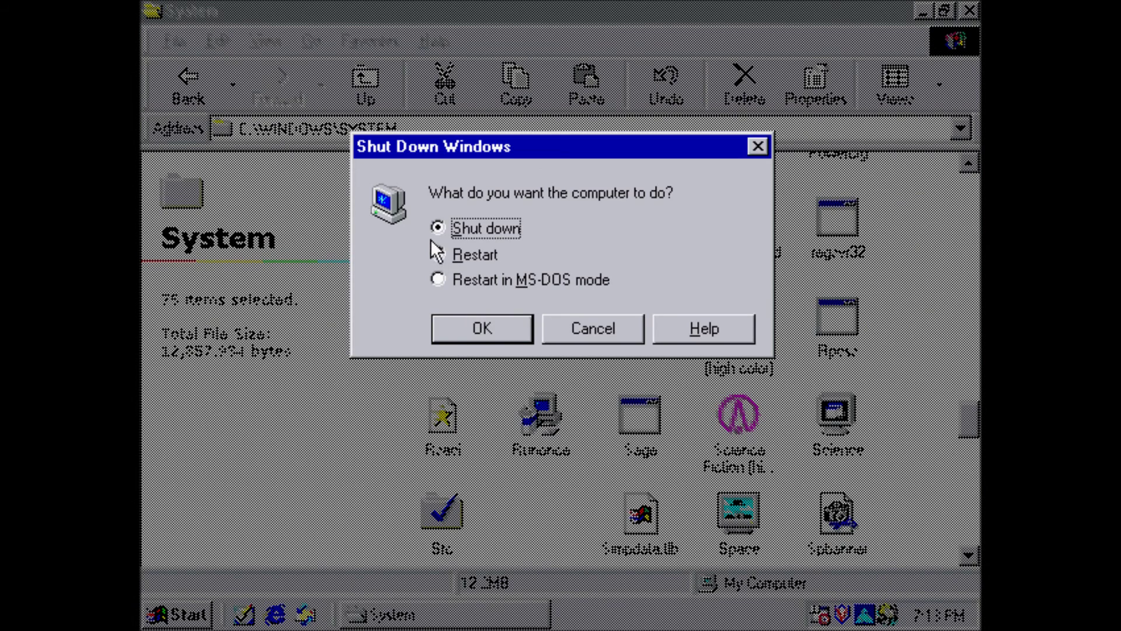
left_click(437, 253)
left_click(461, 335)
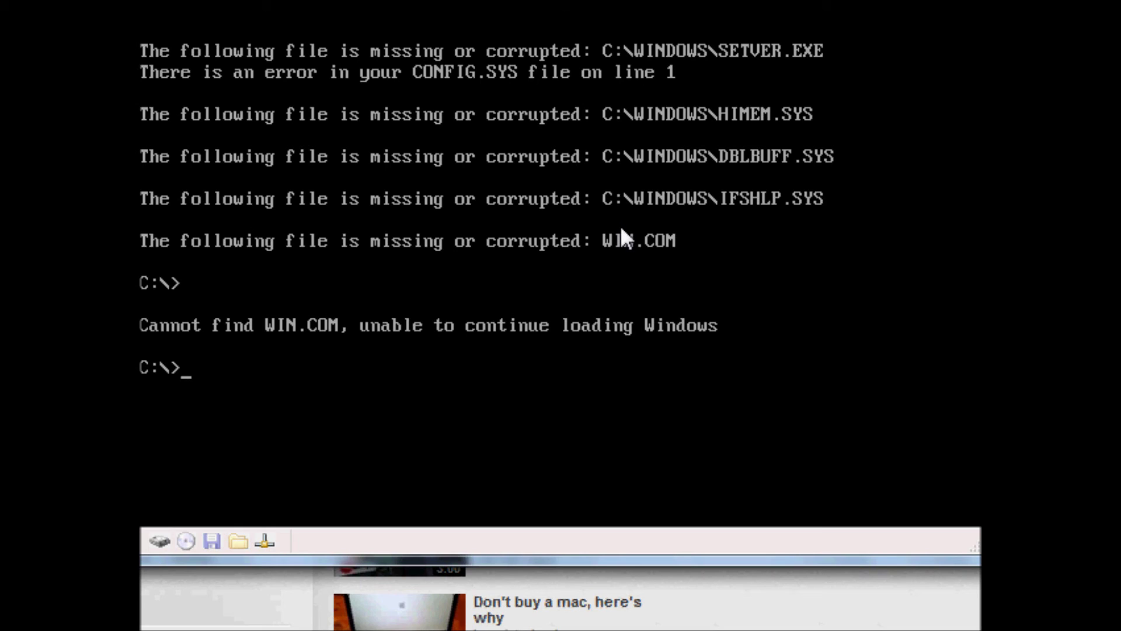
Step: Try to start Windows from the DOS prompt with the commands win.com and win
type("win.com")
key("Return")
type("win")
key("Return")
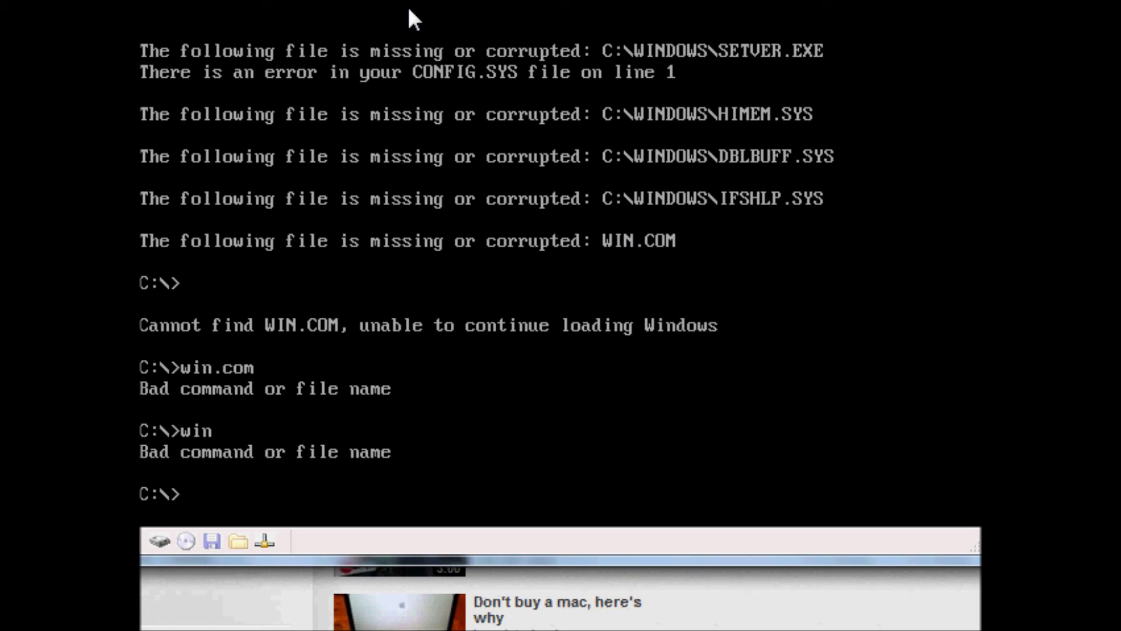
Step: Reset the Windows 98 SE PLUS! virtual machine, let it boot, and close it
key("alt+a")
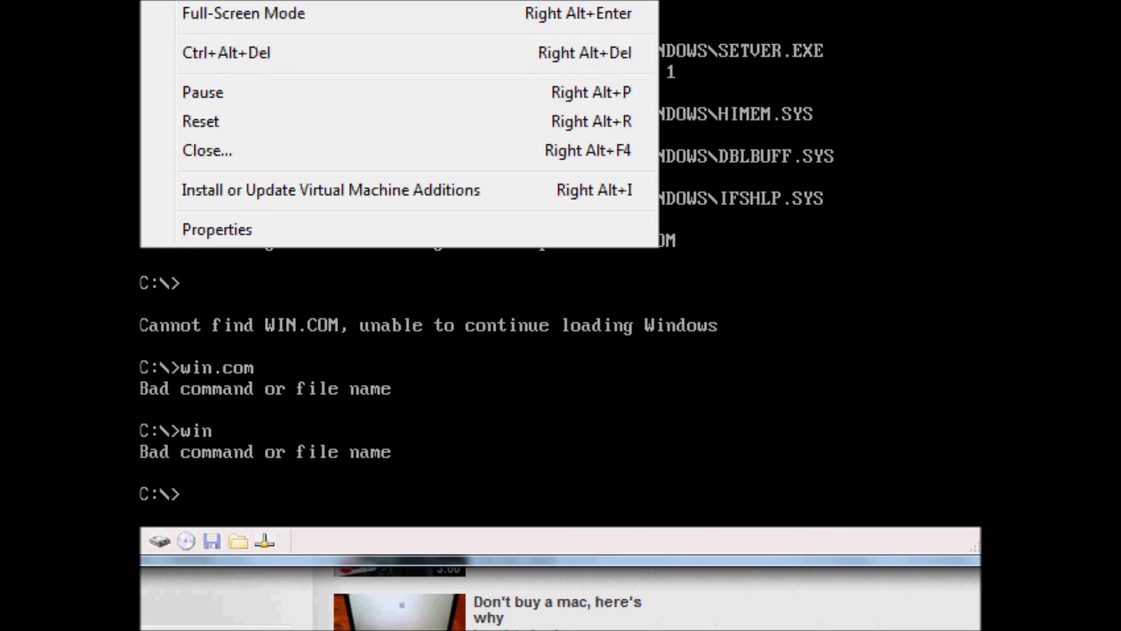
left_click(205, 119)
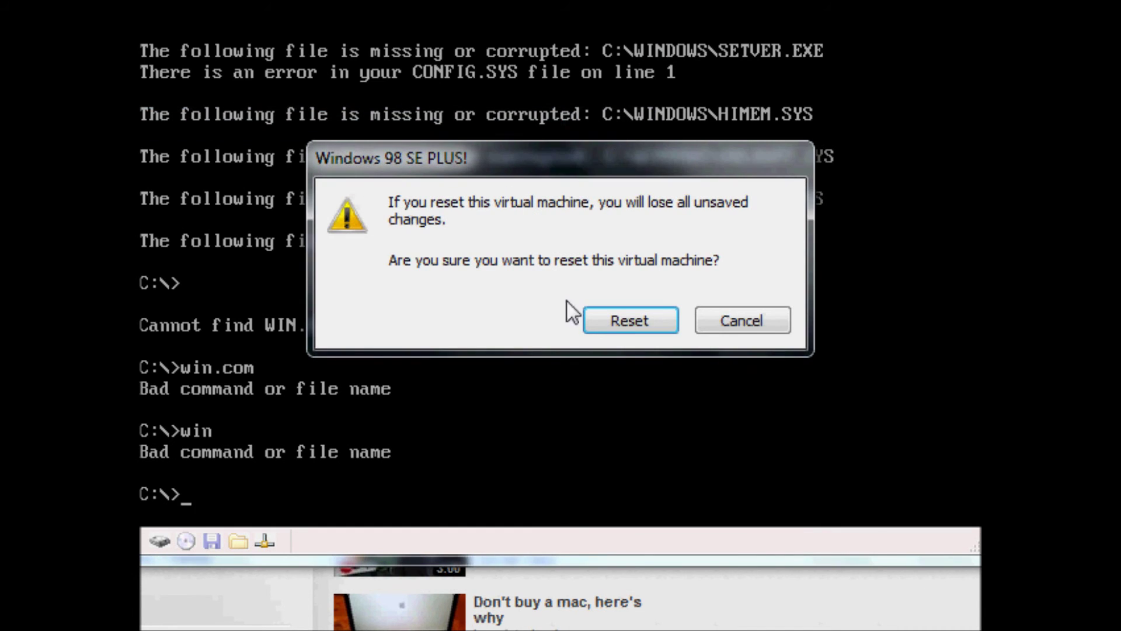
left_click(601, 318)
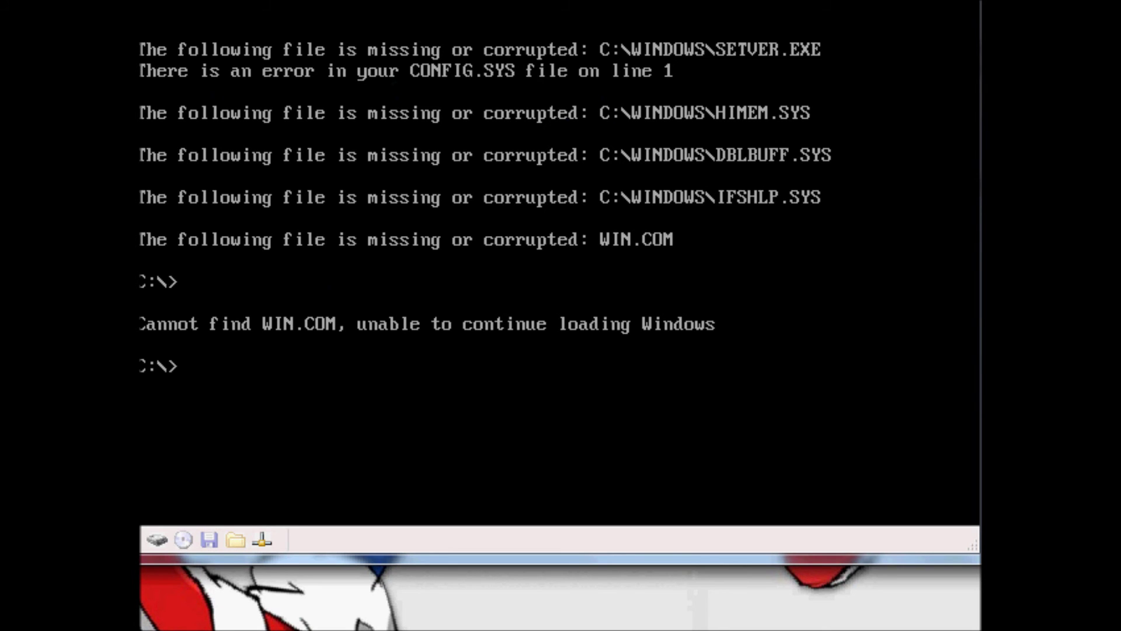
left_click(616, 325)
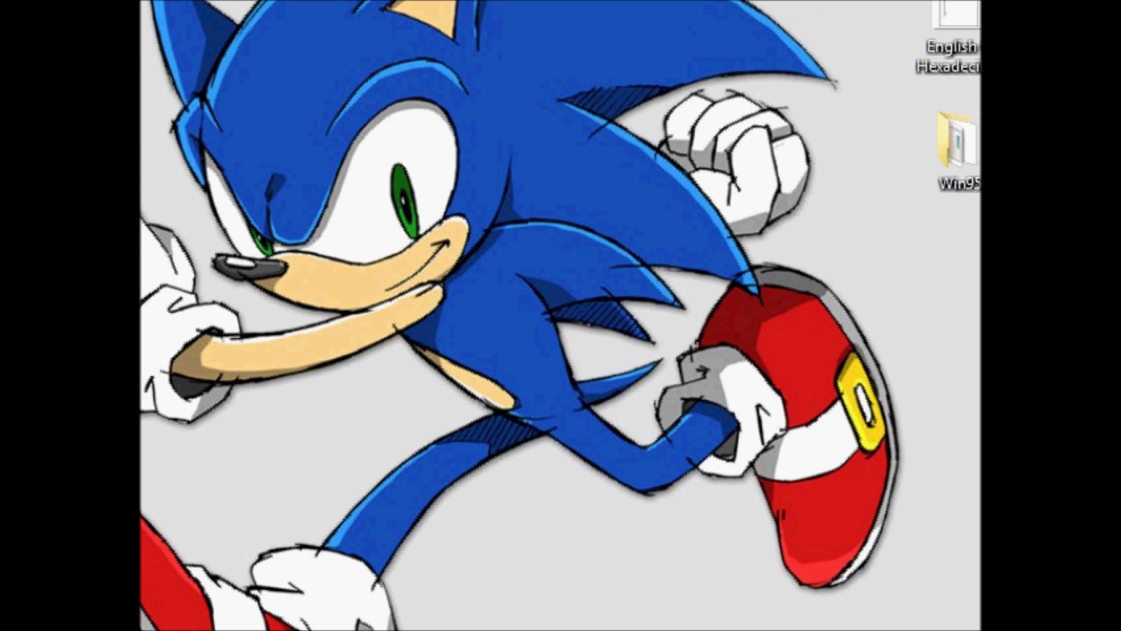
right_click(608, 630)
key("Escape")
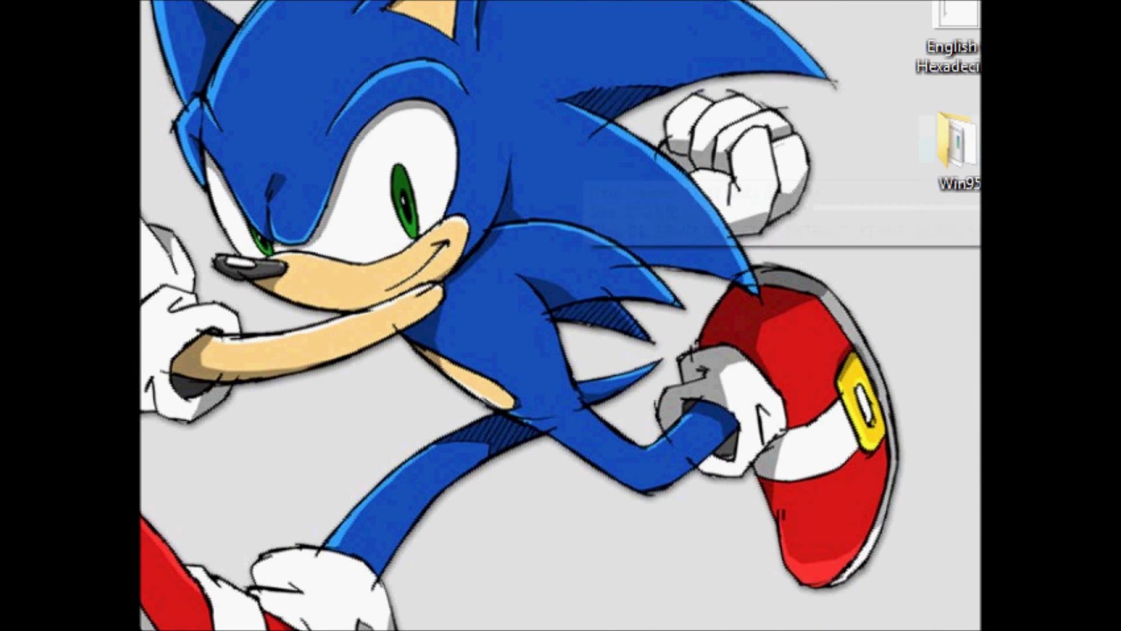
right_click(940, 630)
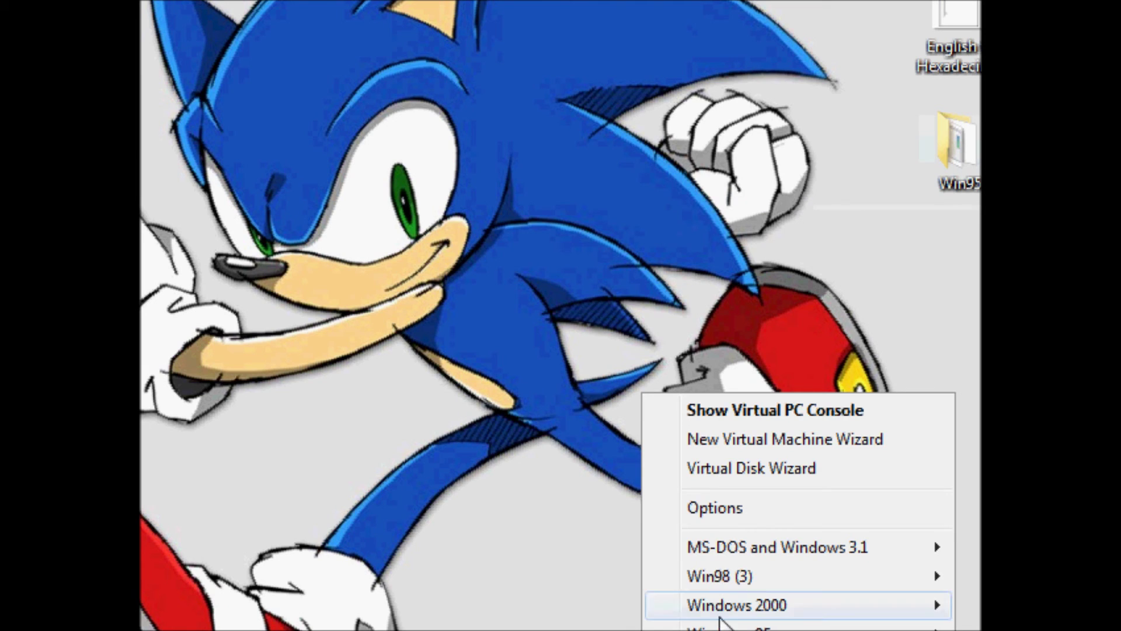
left_click(413, 567)
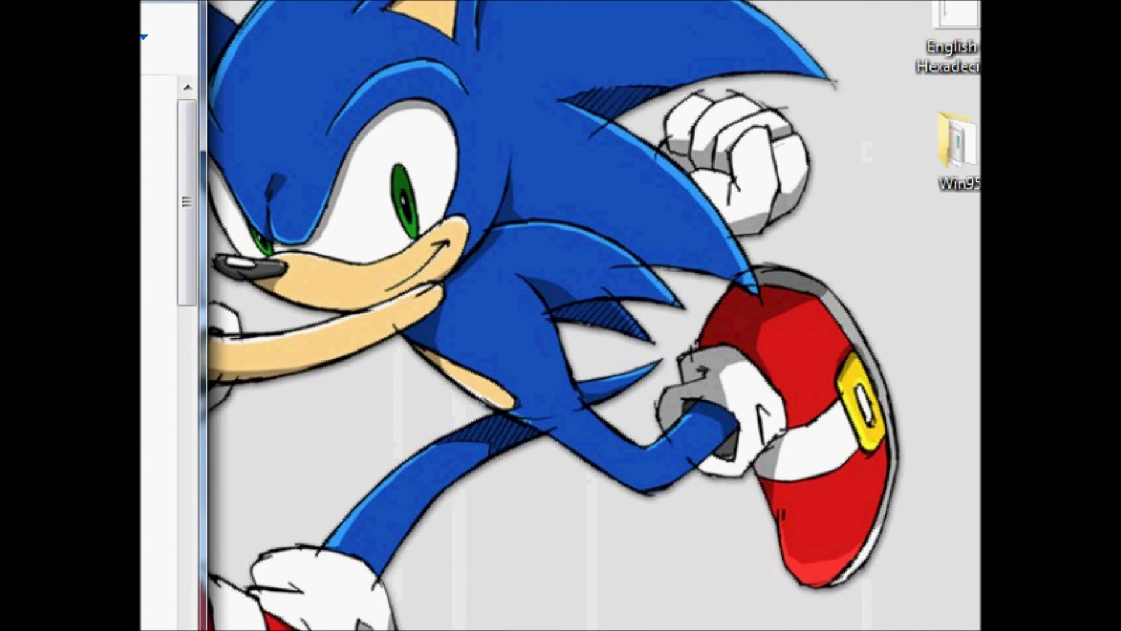
Step: Open the My Virtual Machines folder in the Documents library and send the Windows 98 SE folder to the Recycle Bin
left_click_drag(229, 133, 220, 447)
left_click_drag(221, 497, 215, 57)
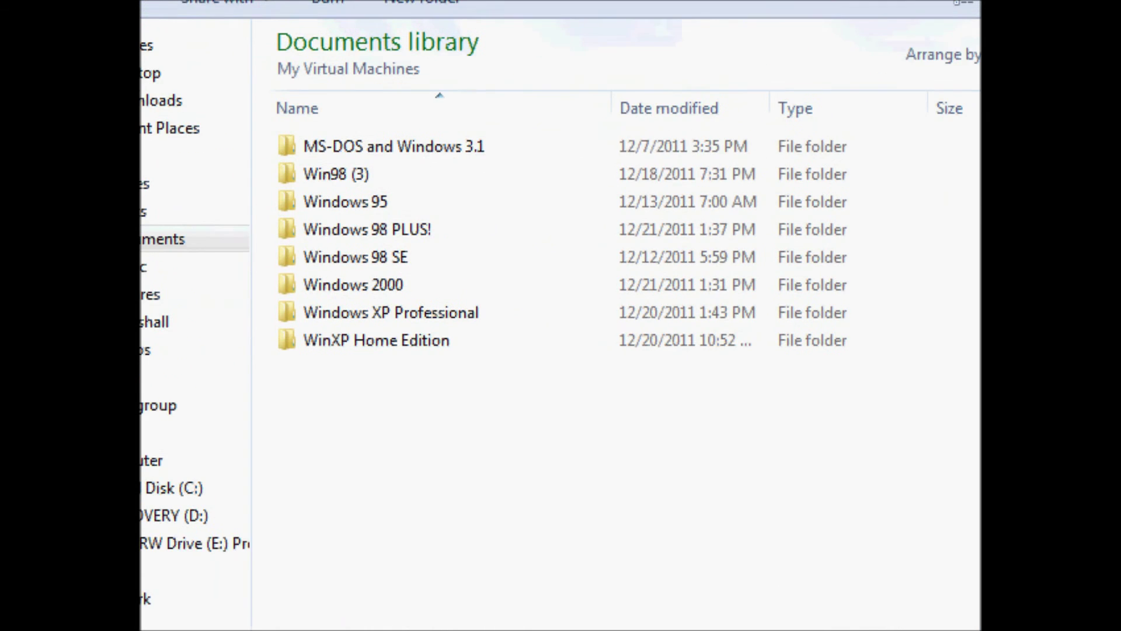
right_click(376, 271)
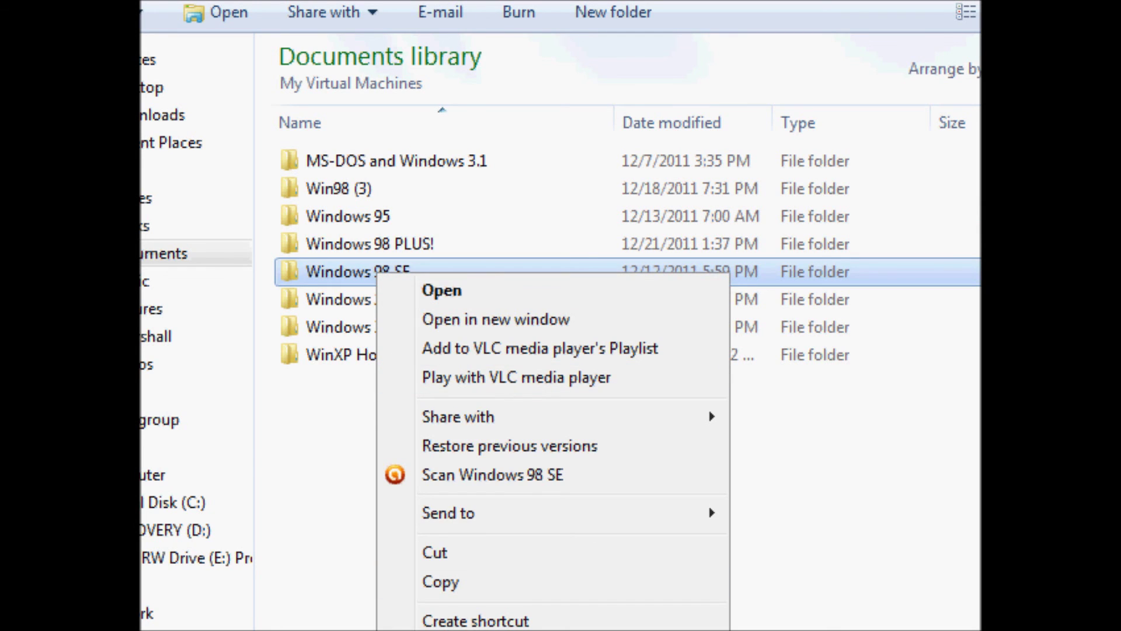
key("Delete")
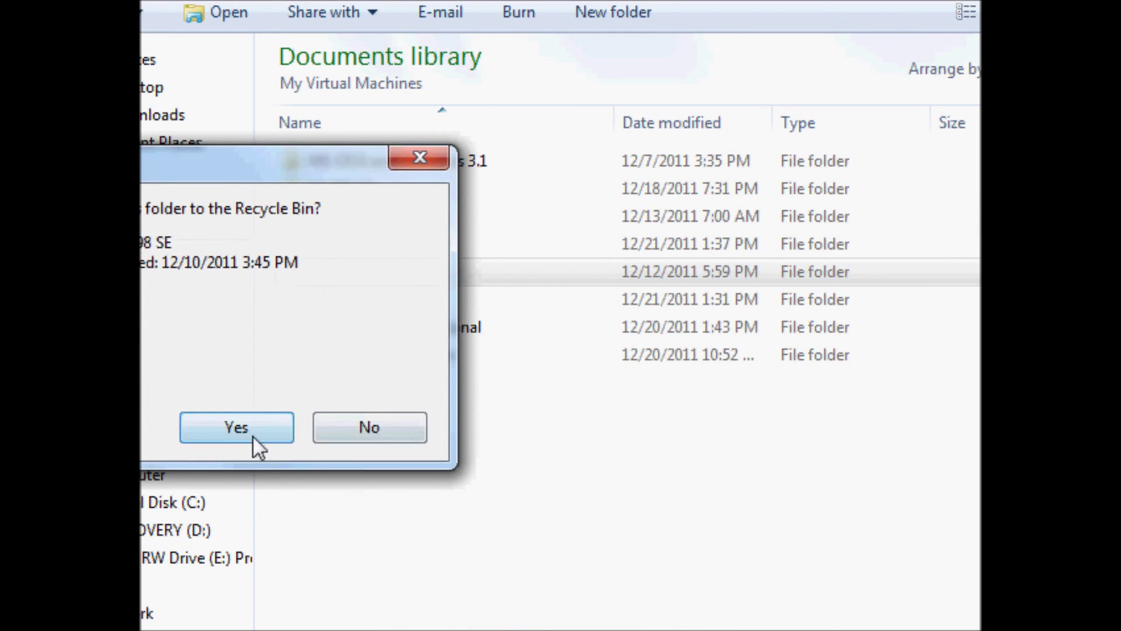
left_click(253, 436)
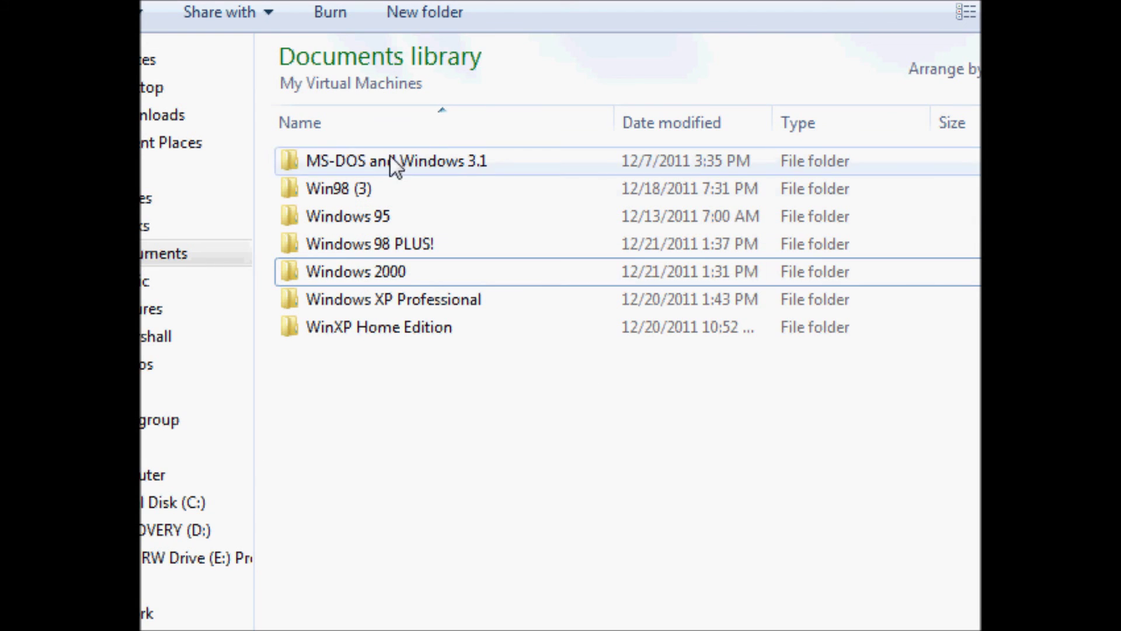
Step: Rename the Win98 (3) virtual machine folder as Win98
right_click(357, 186)
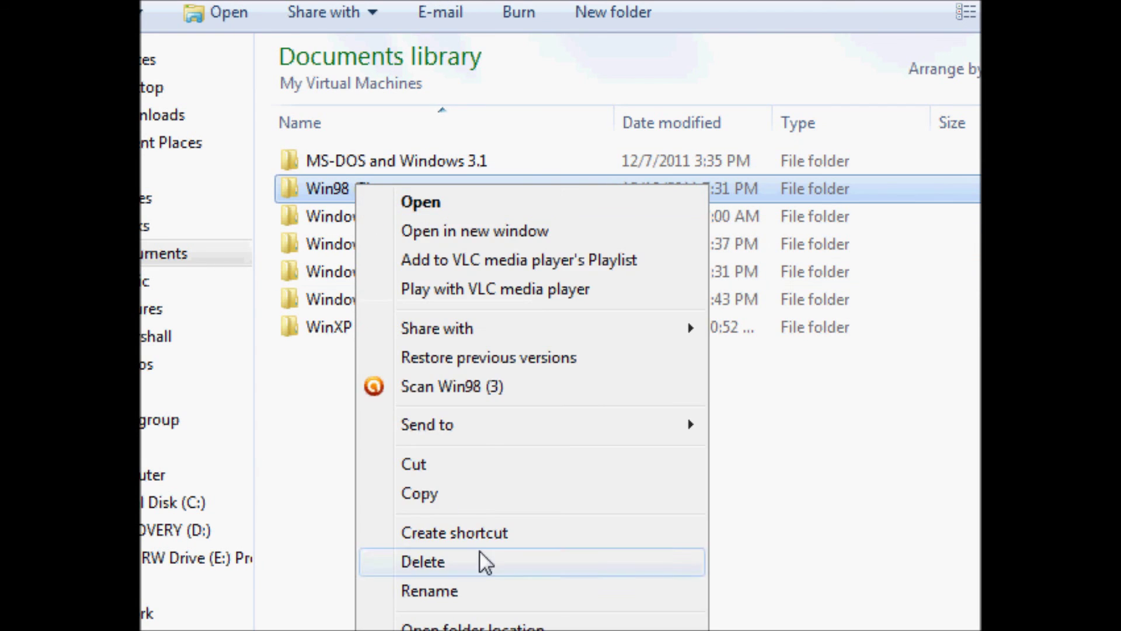
left_click(459, 593)
key("End")
key("BackSpace")
key("BackSpace")
key("BackSpace")
key("BackSpace")
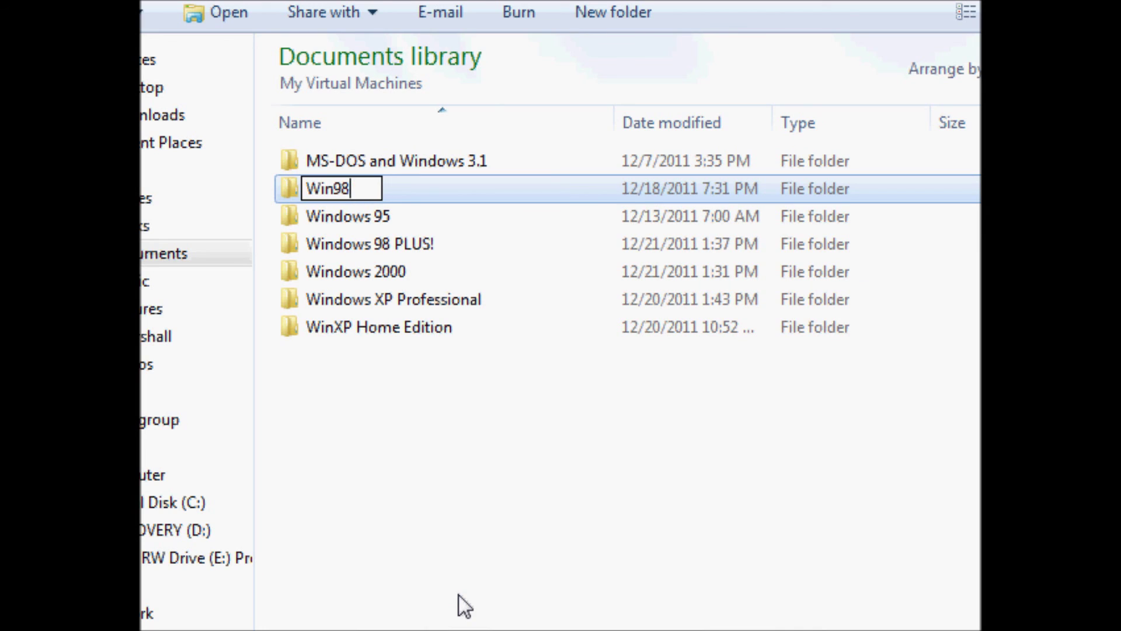
key("Return")
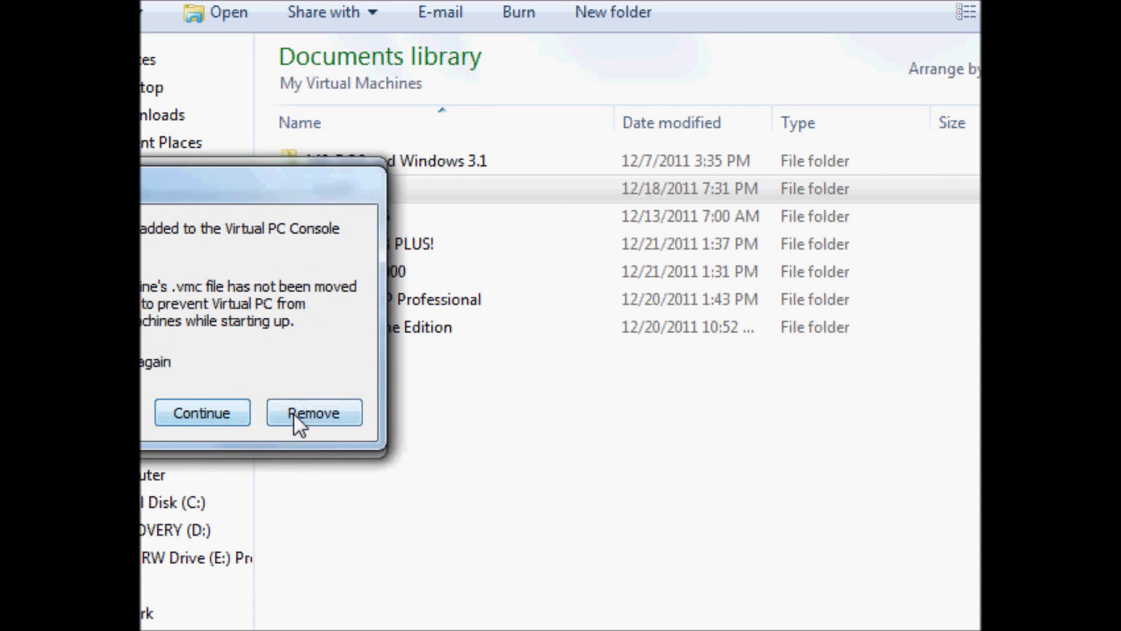
Step: Remove the missing virtual machine from the Virtual PC Console and close the My Virtual Machines folder
left_click(293, 412)
left_click(166, 427)
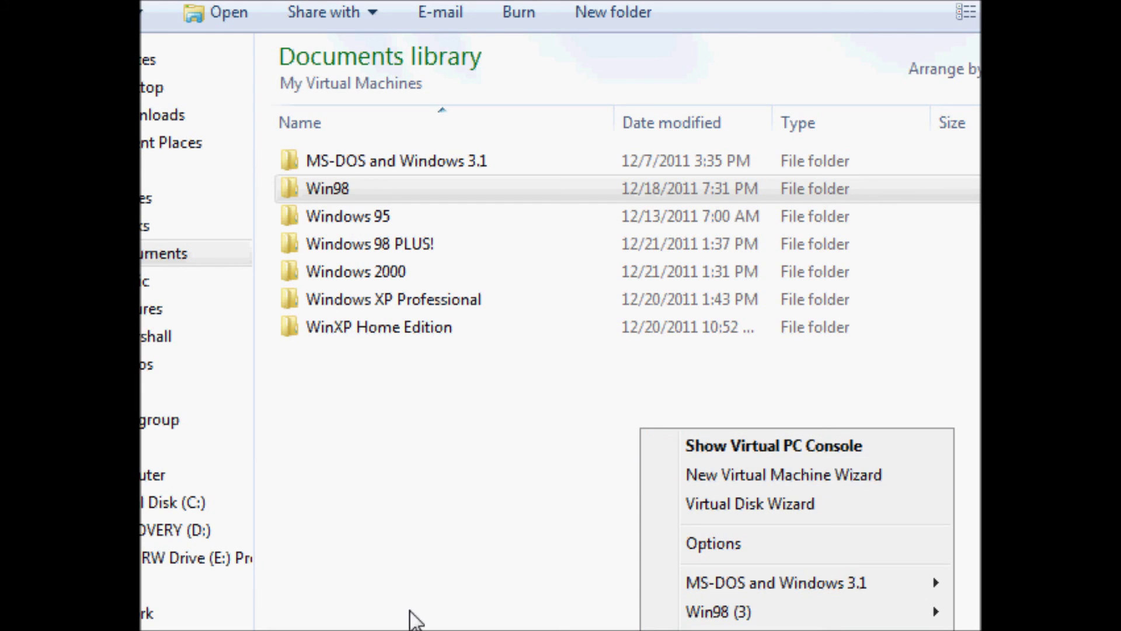
left_click(423, 514)
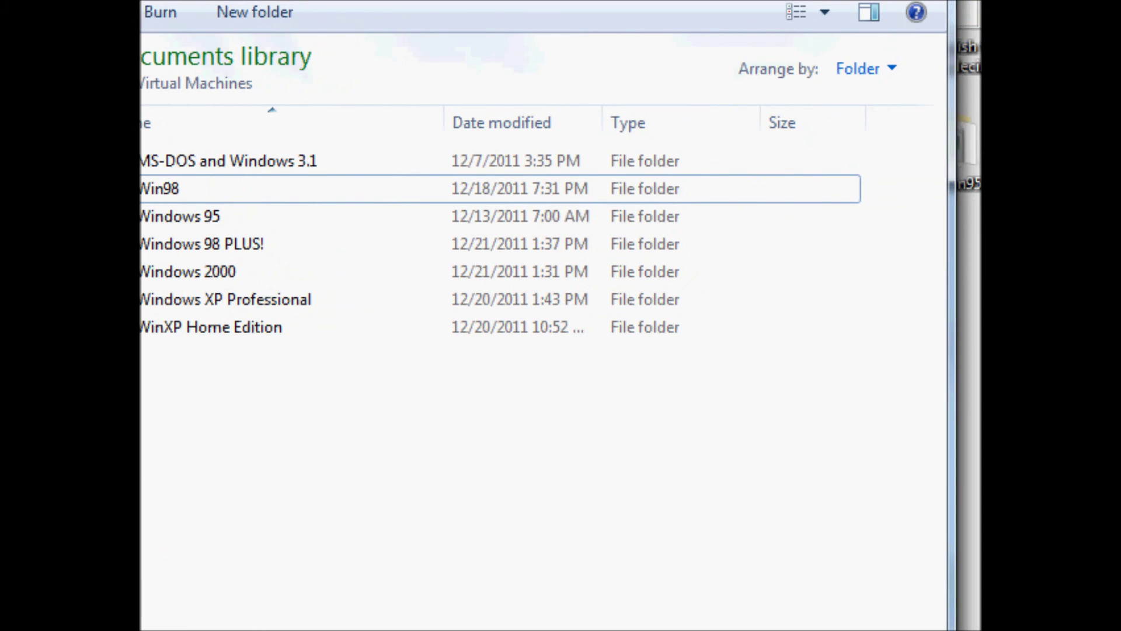
key("alt+F4")
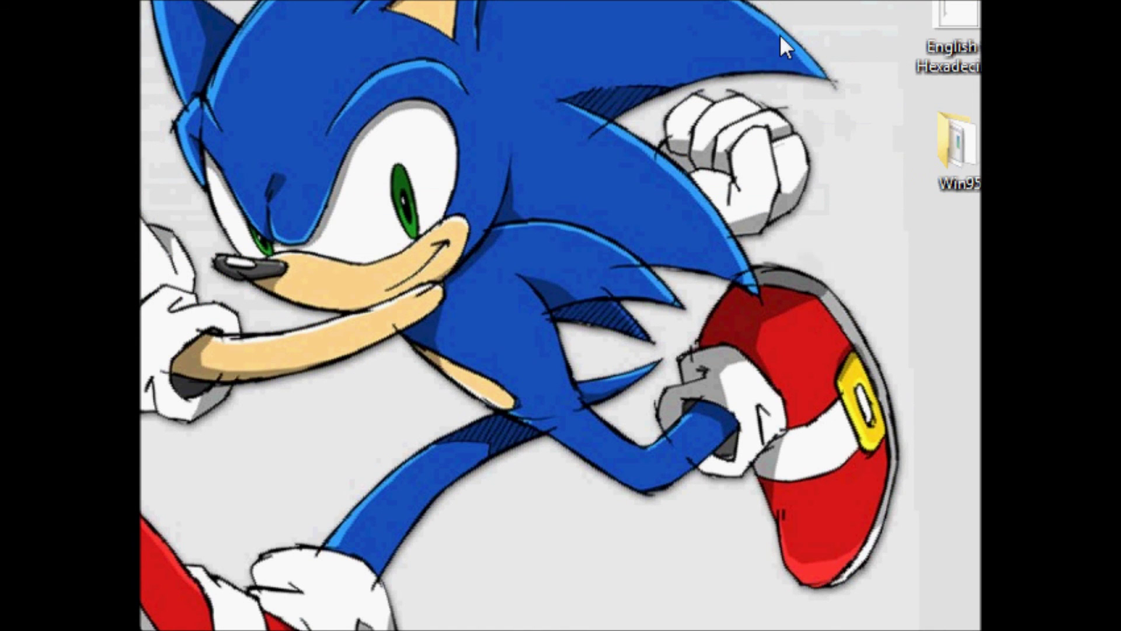